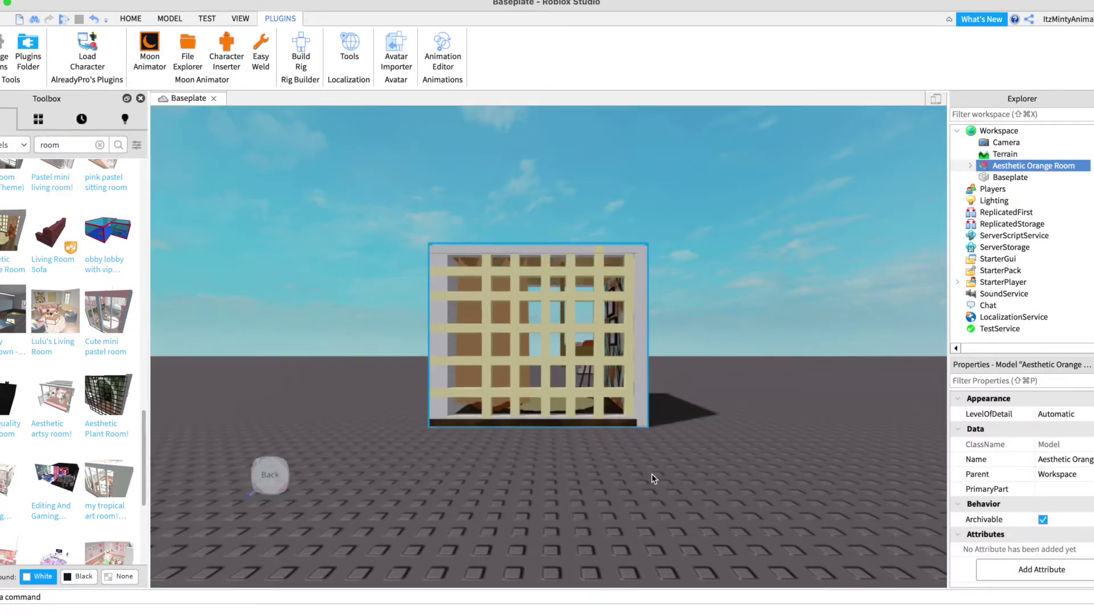
scroll(652, 476, up, 10)
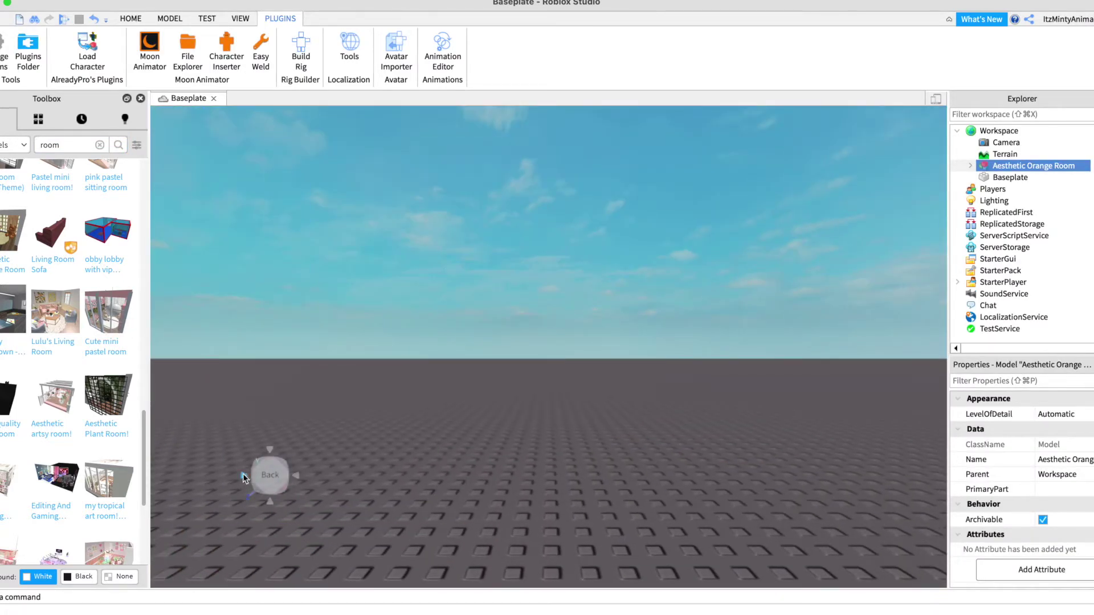
click(242, 474)
scroll(705, 481, up, 5)
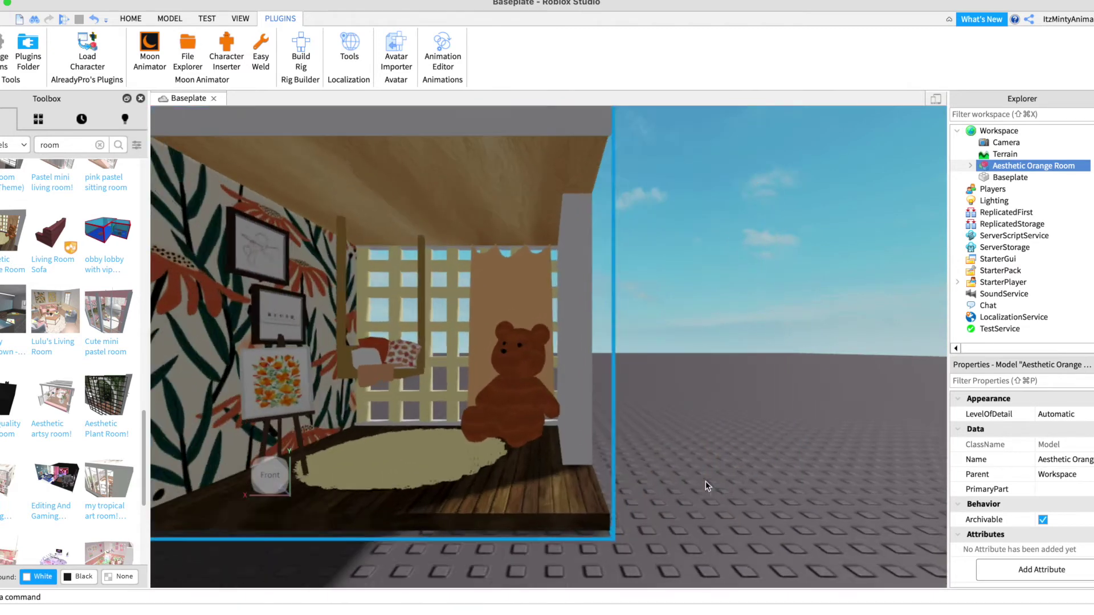
key(s)
key(d)
click(87, 50)
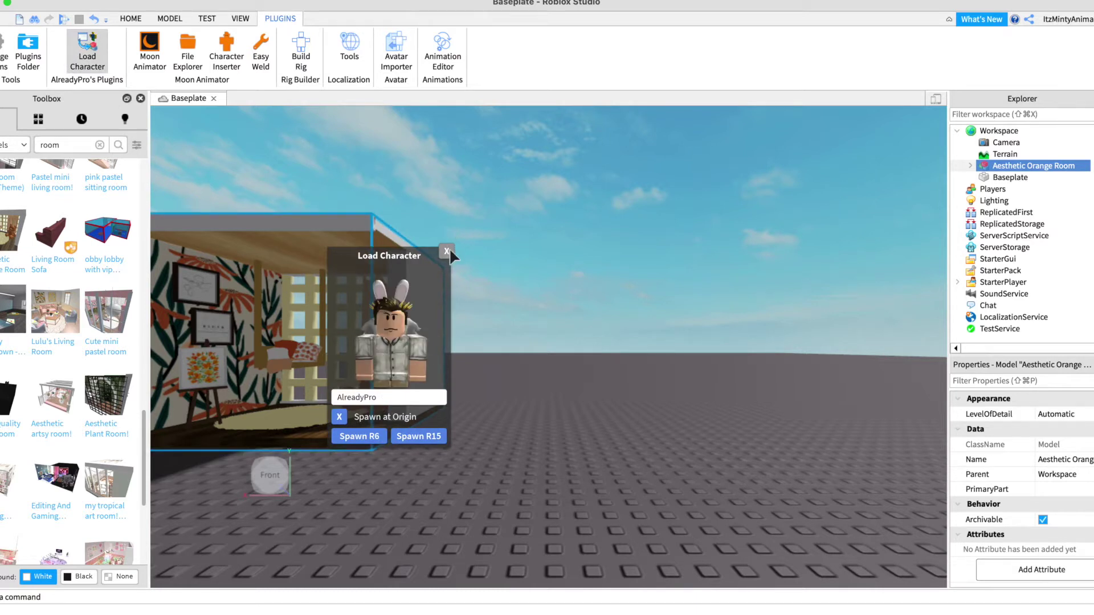
click(447, 251)
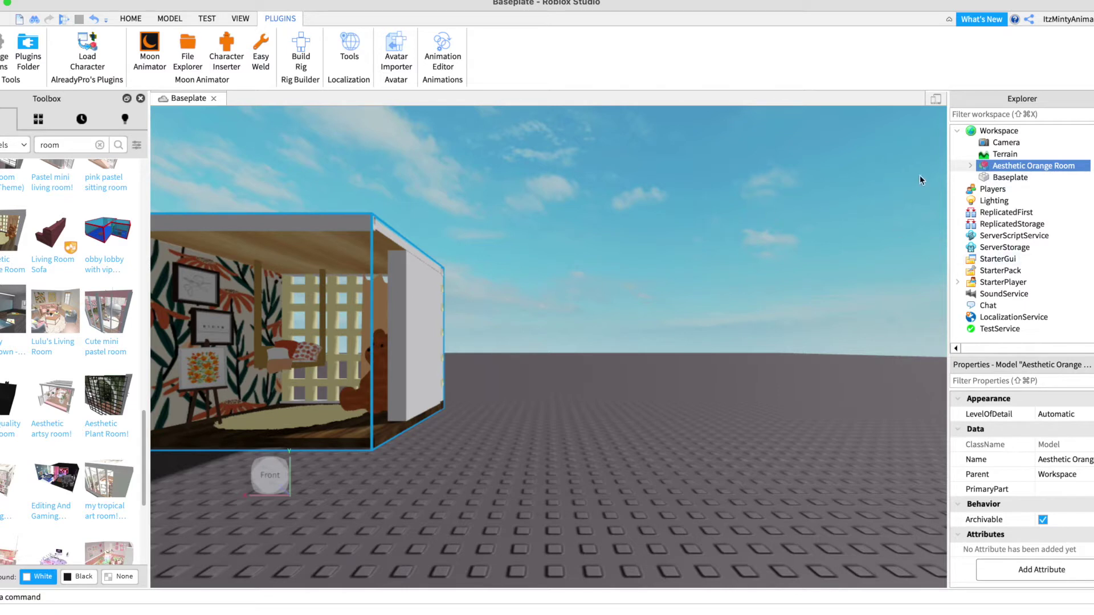
Step: Export the Aesthetic Orange Room model to the Desktop as "Room model for gfx"
right_click(999, 169)
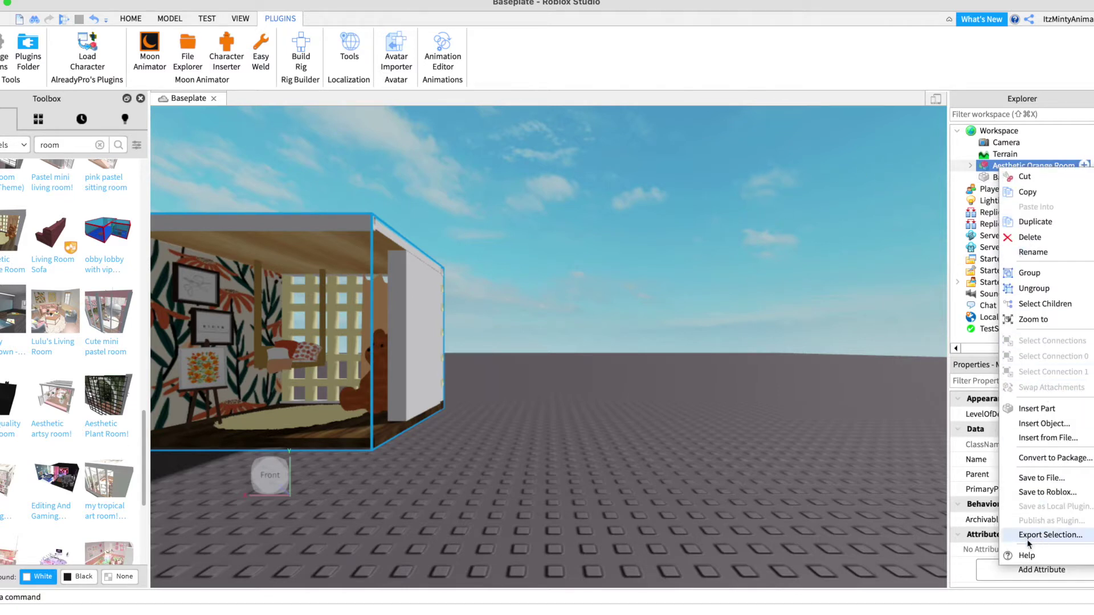
click(1047, 534)
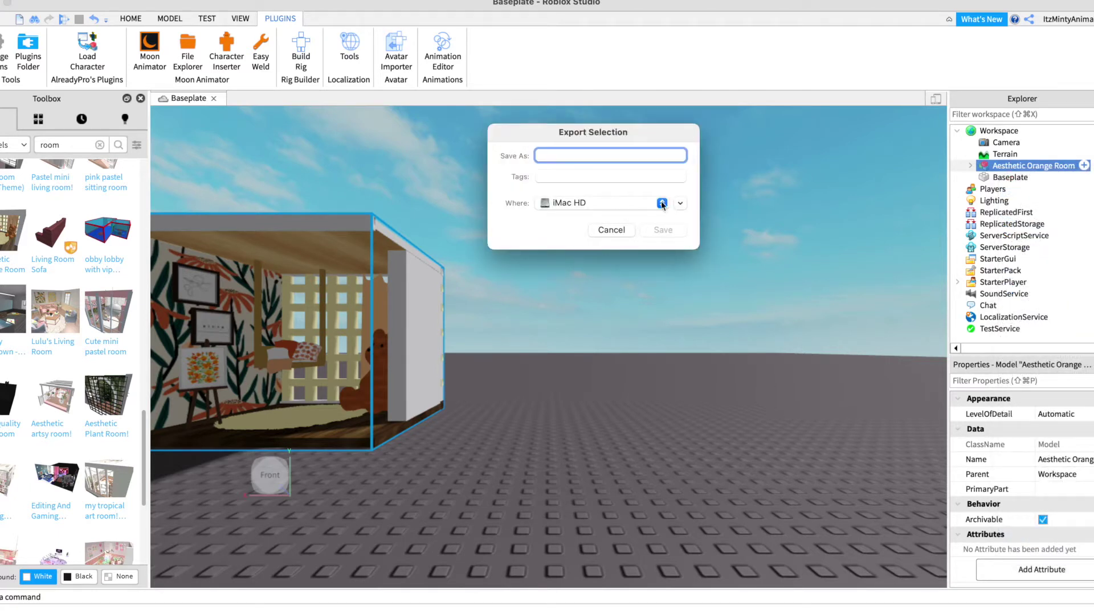
click(662, 205)
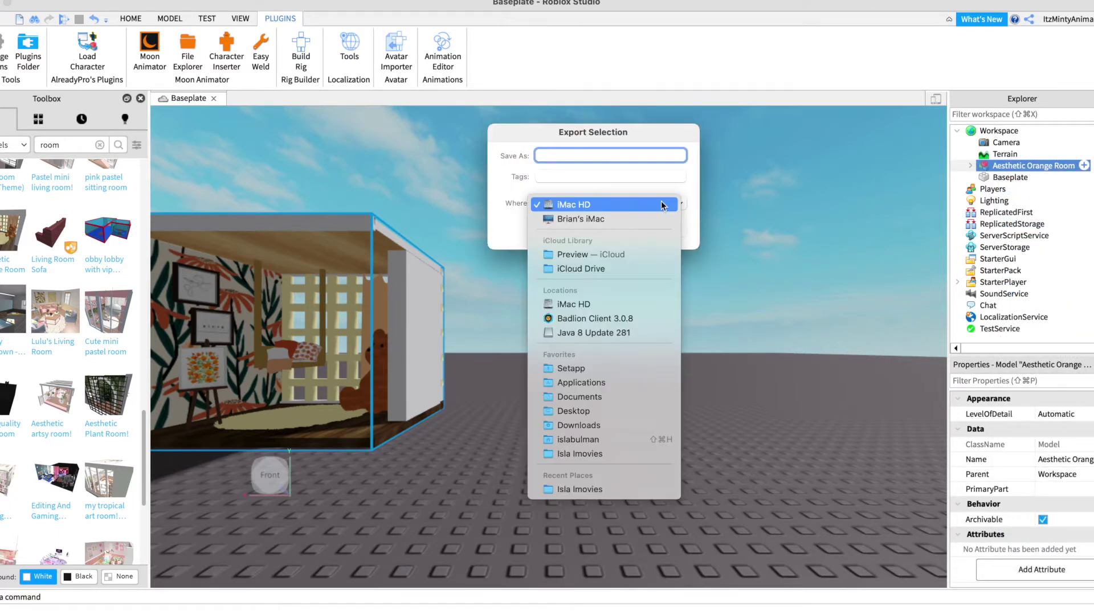
click(588, 413)
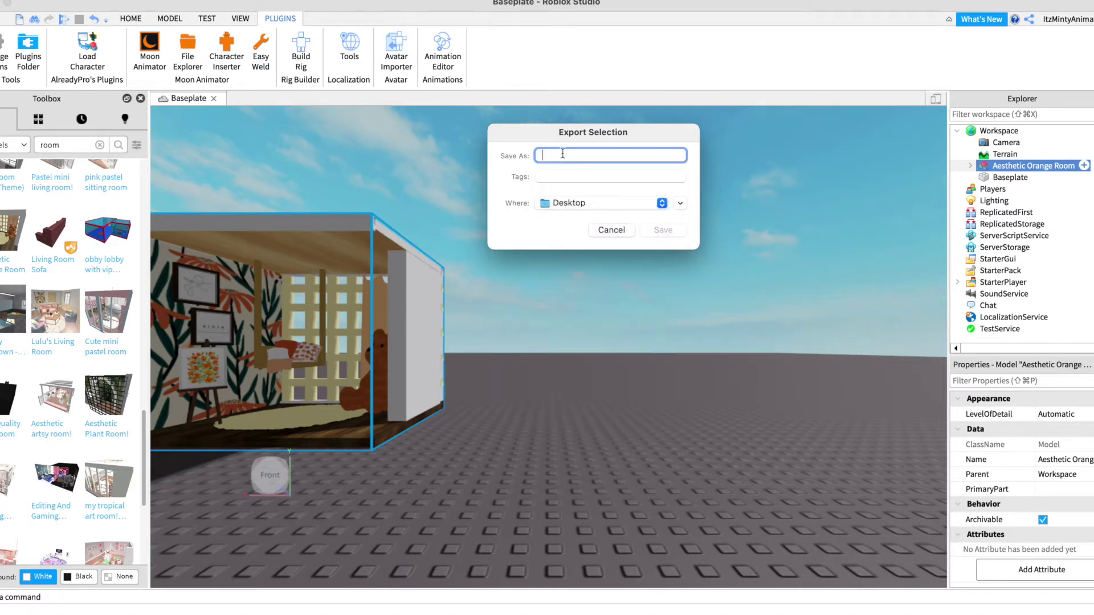
text(Room model for gfx)
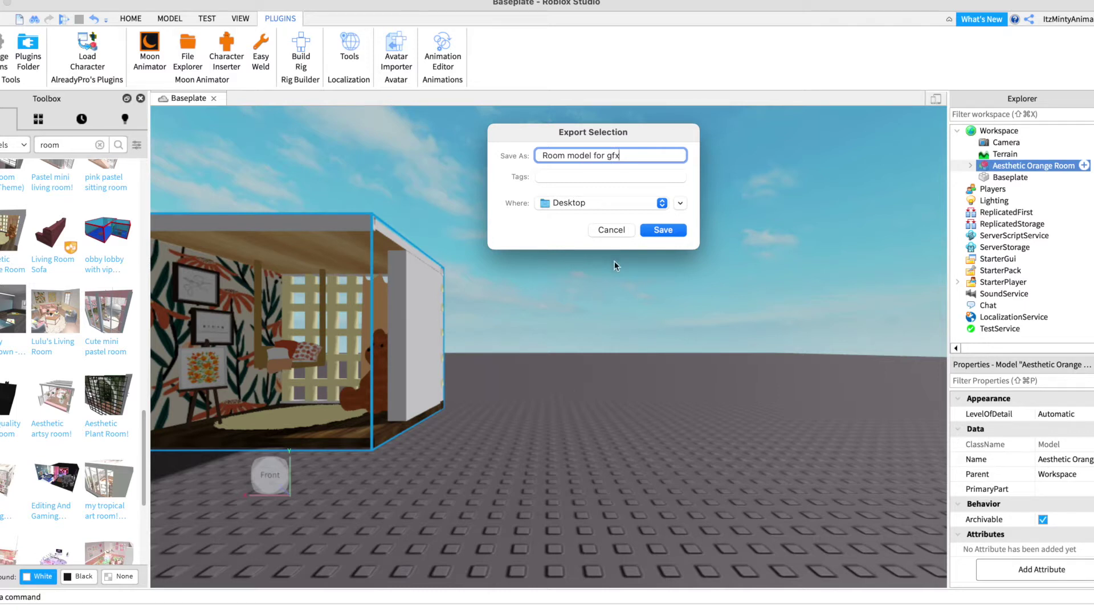
click(671, 231)
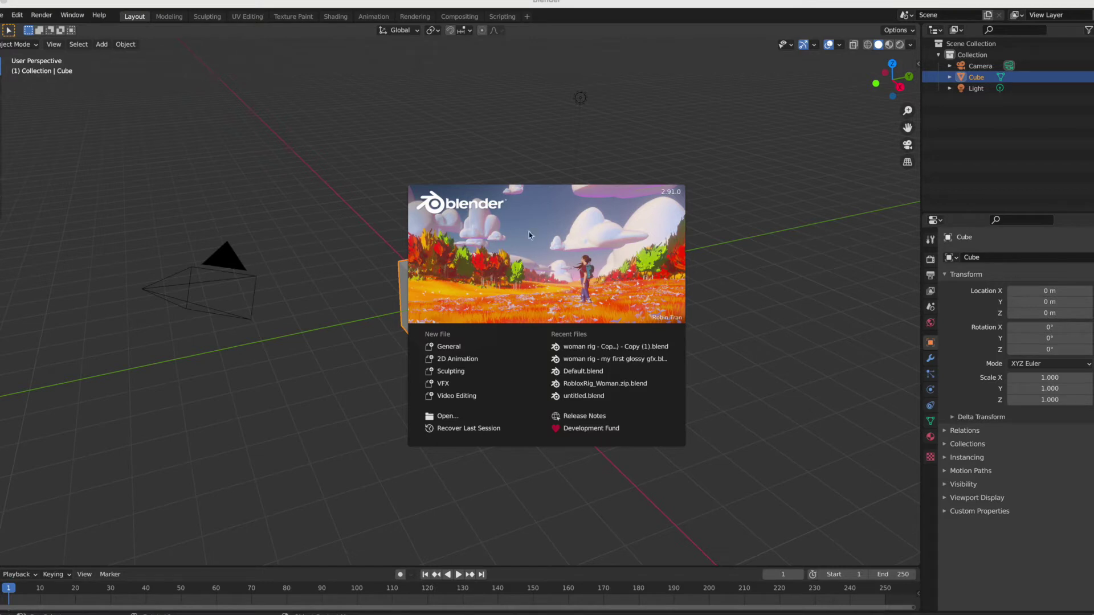
Step: Switch to Blender, dismiss the splash screen and delete the default cube from the scene
click(809, 299)
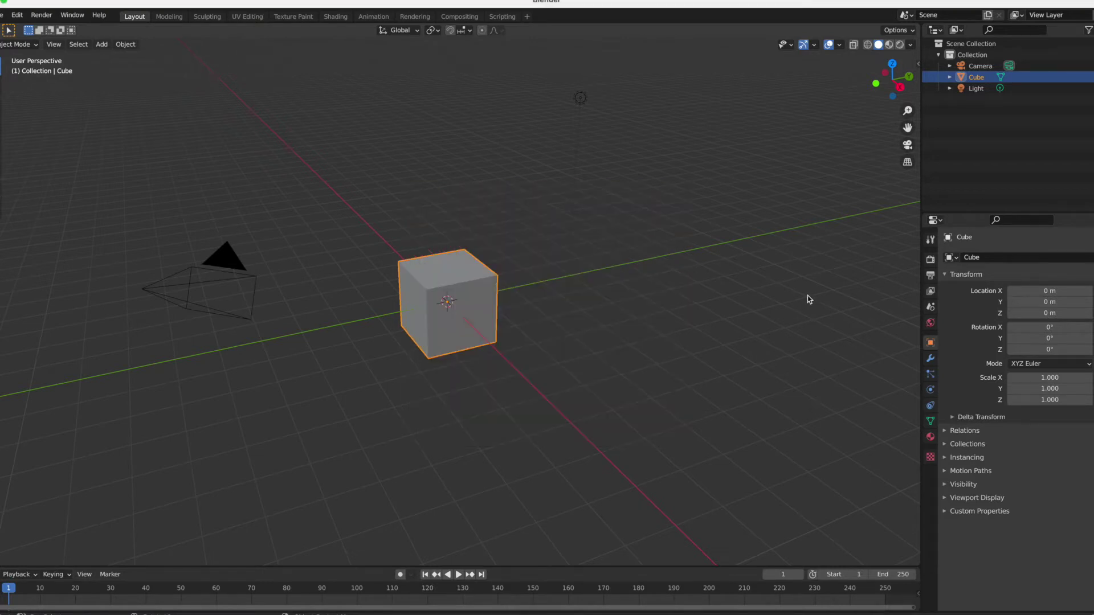
scroll(809, 299, down, 5)
scroll(809, 299, up, 4)
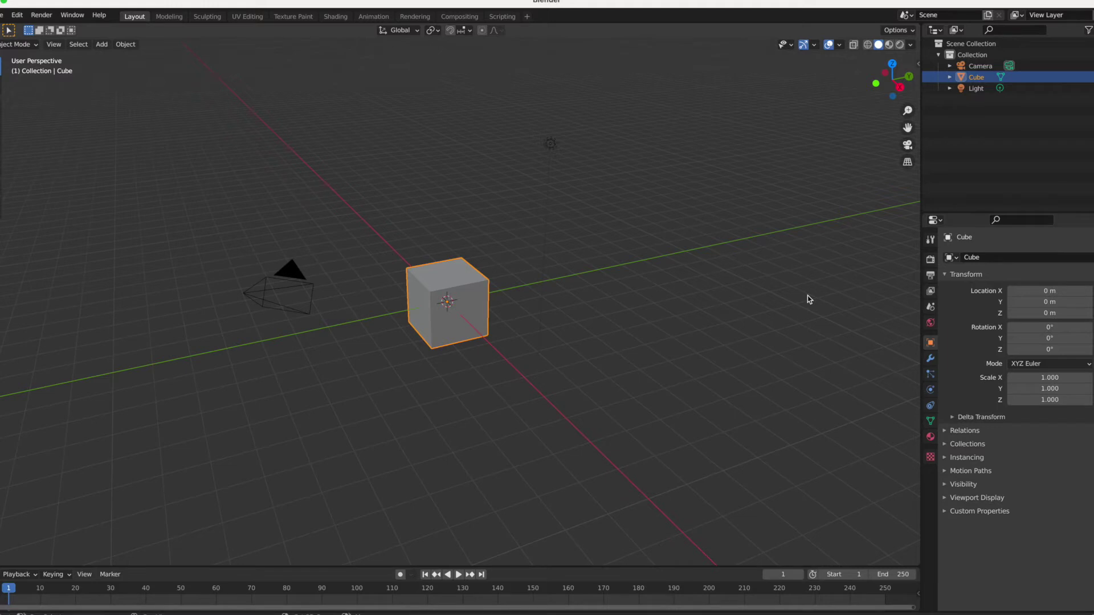
key(shift+grave)
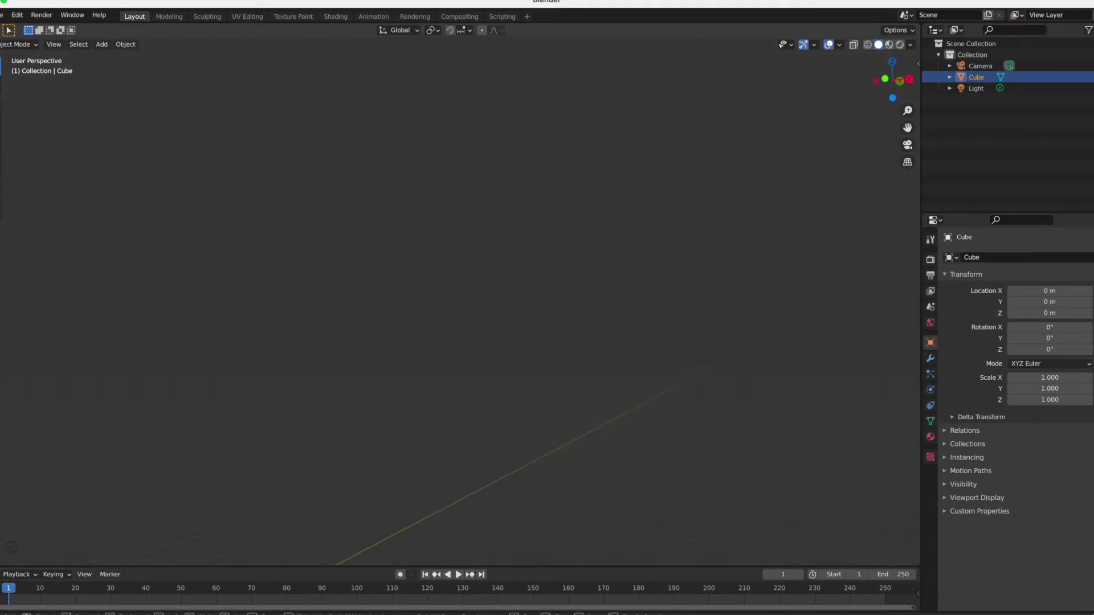
key(s)
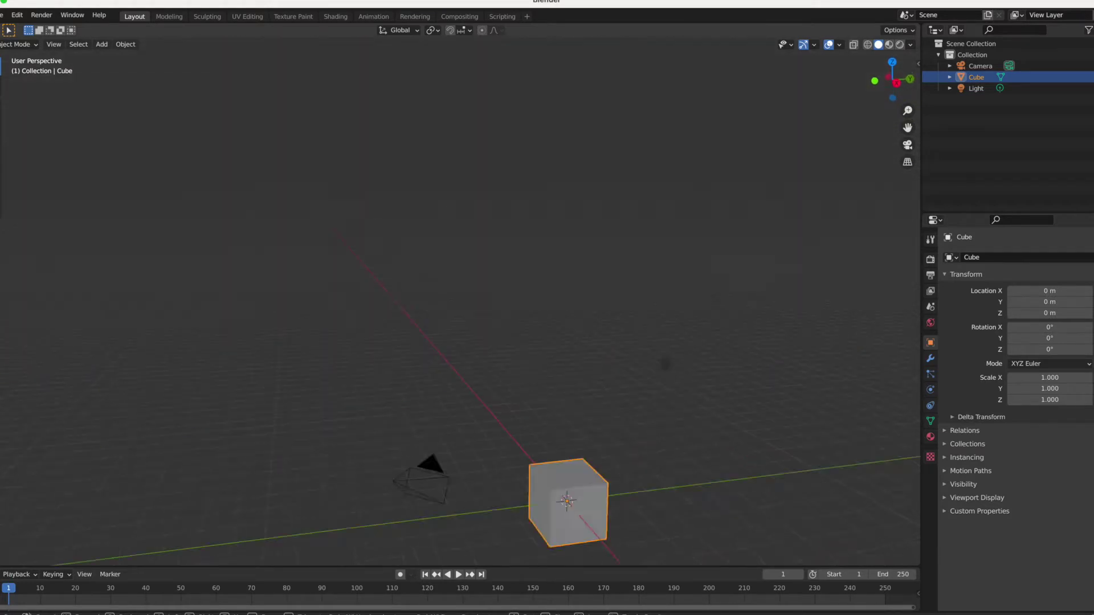
key(a)
key(w)
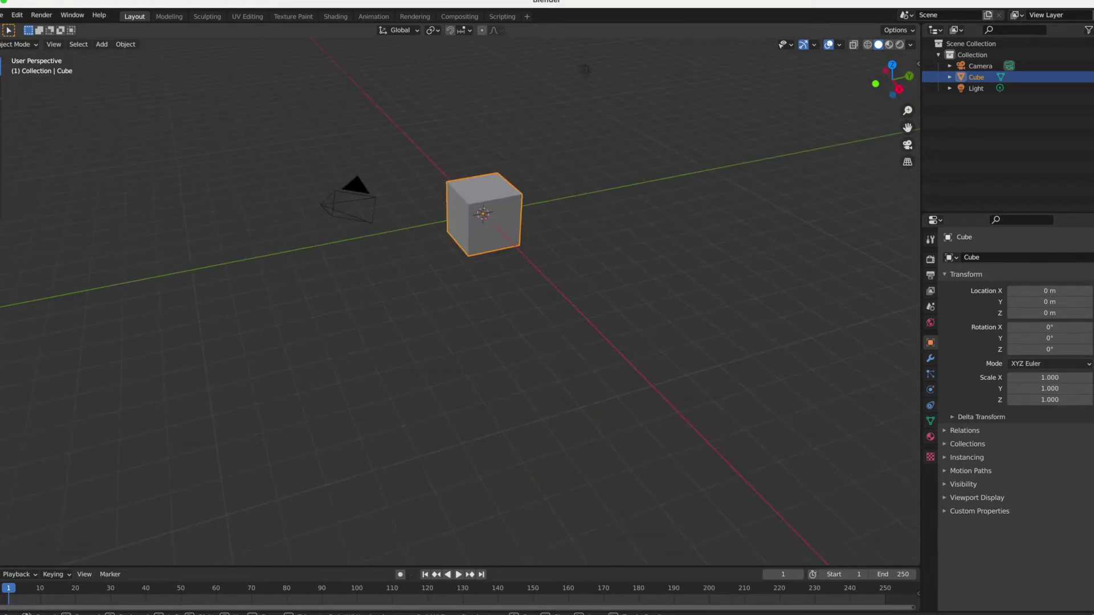
key(w)
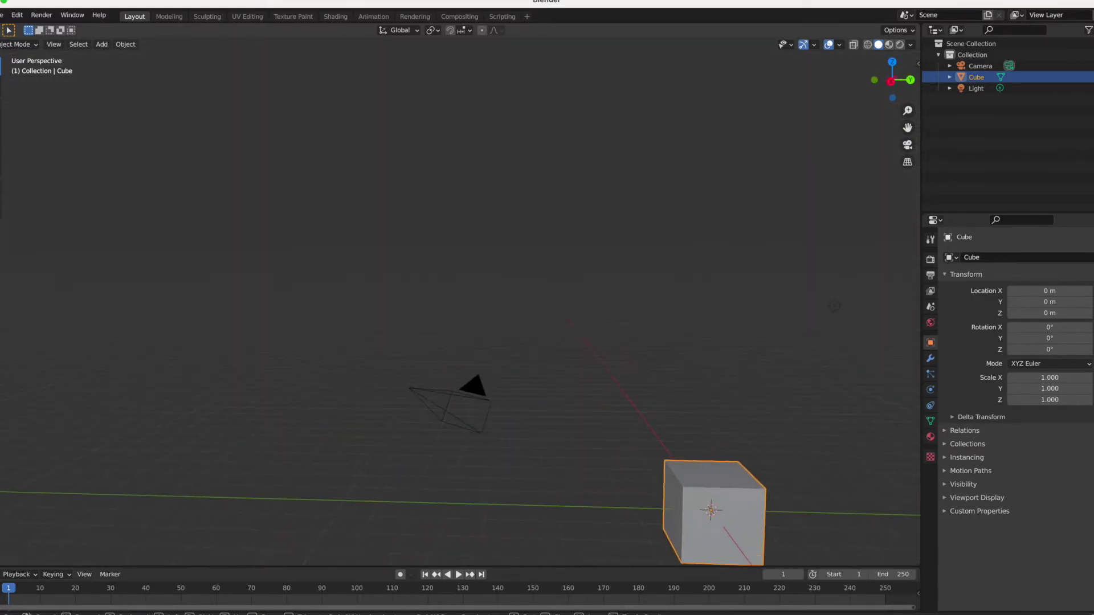
key(w)
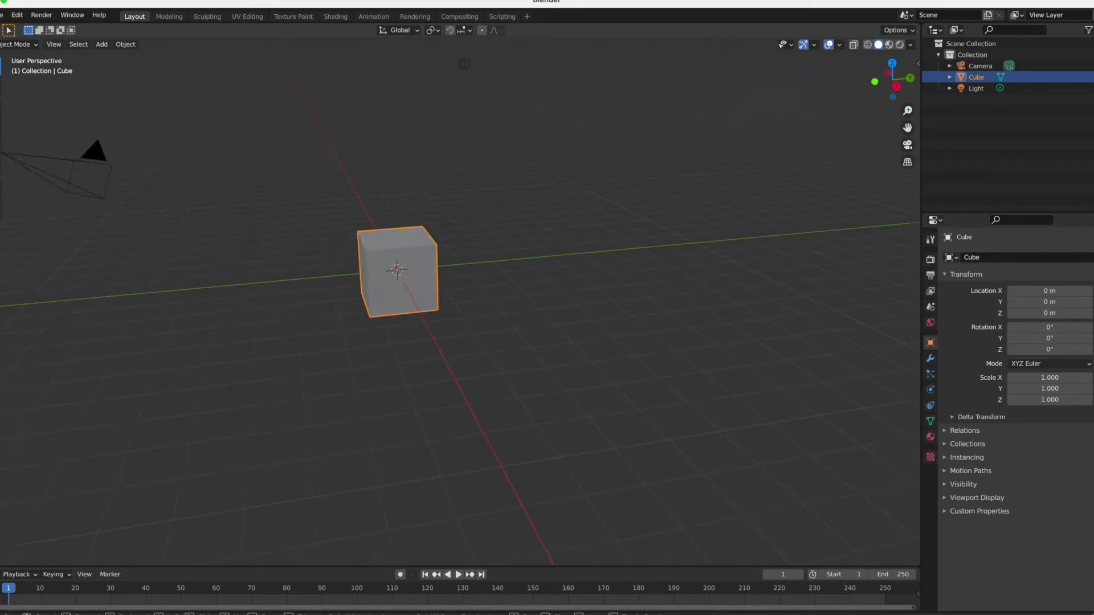
key(w)
click(448, 302)
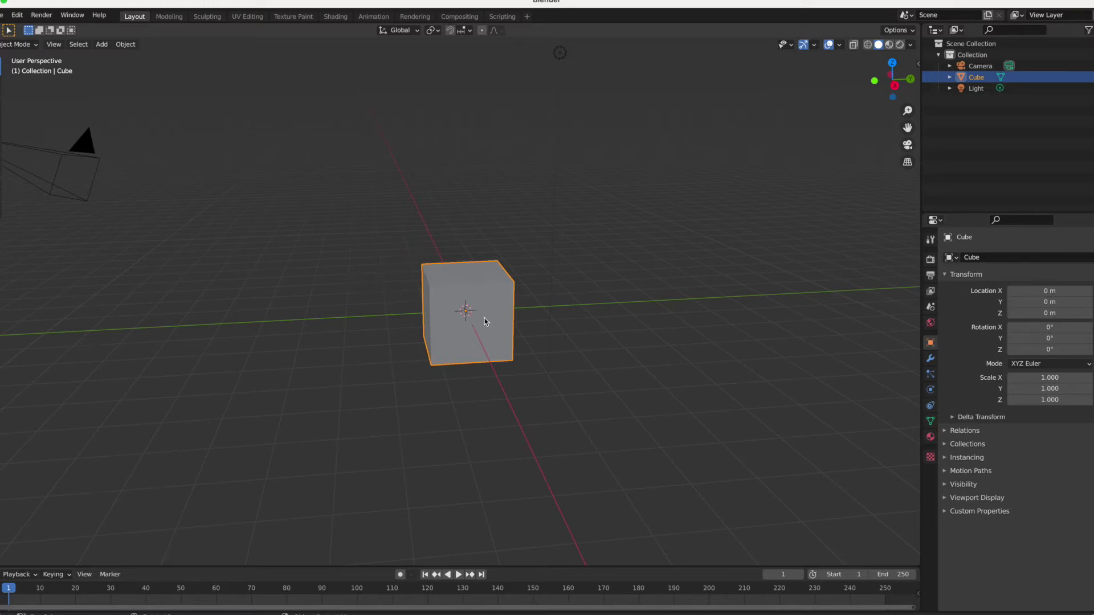
right_click(475, 333)
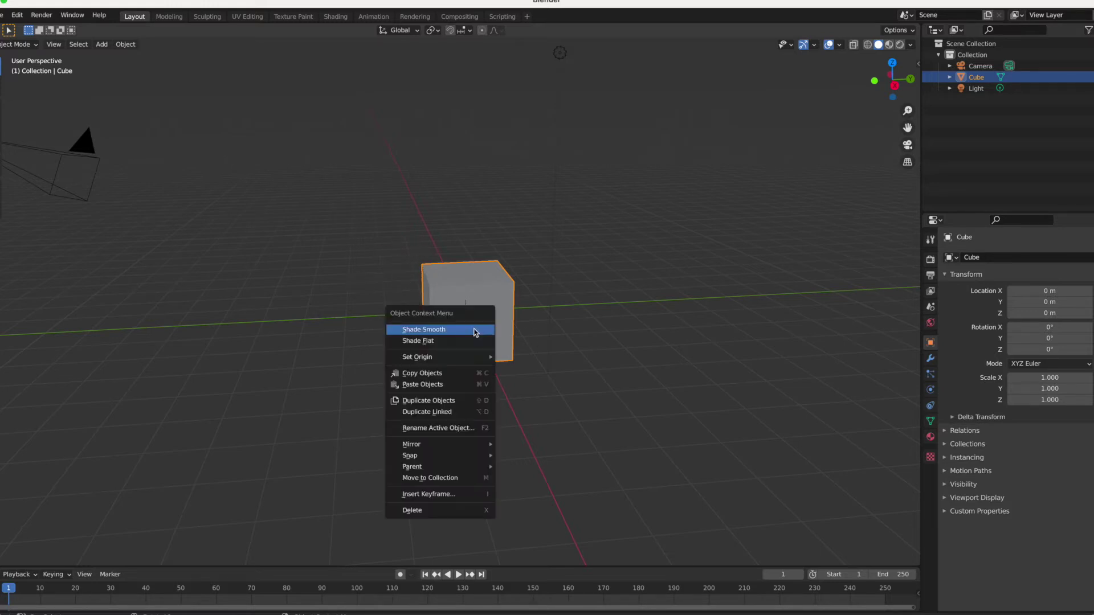
click(450, 511)
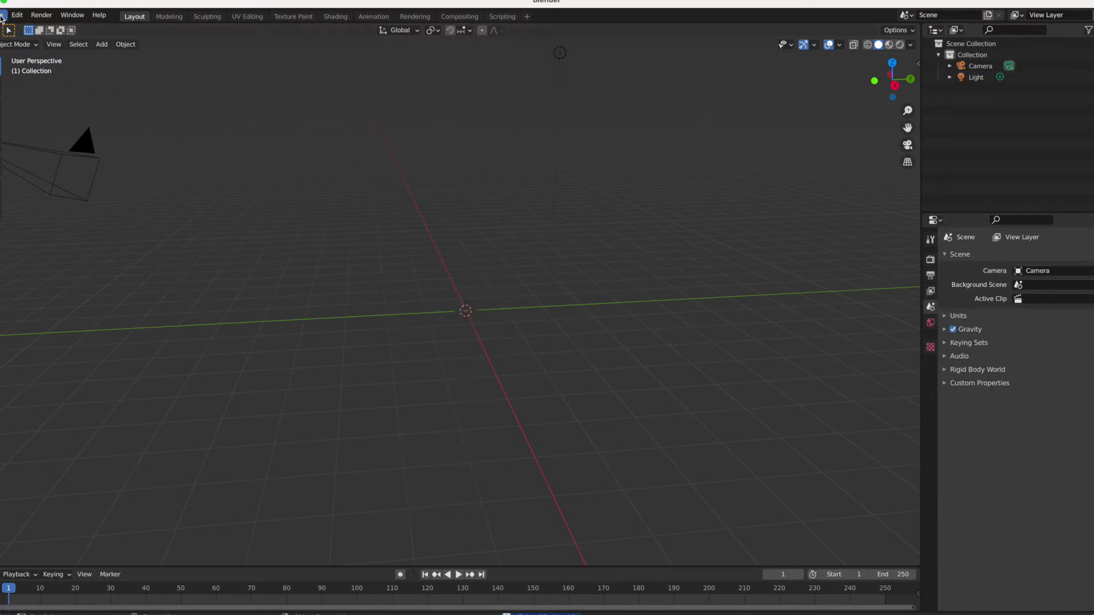
Step: Open the file "woman rig - Copy - Copy (2) - Copy (1).blend" from the Downloads folder
click(2, 17)
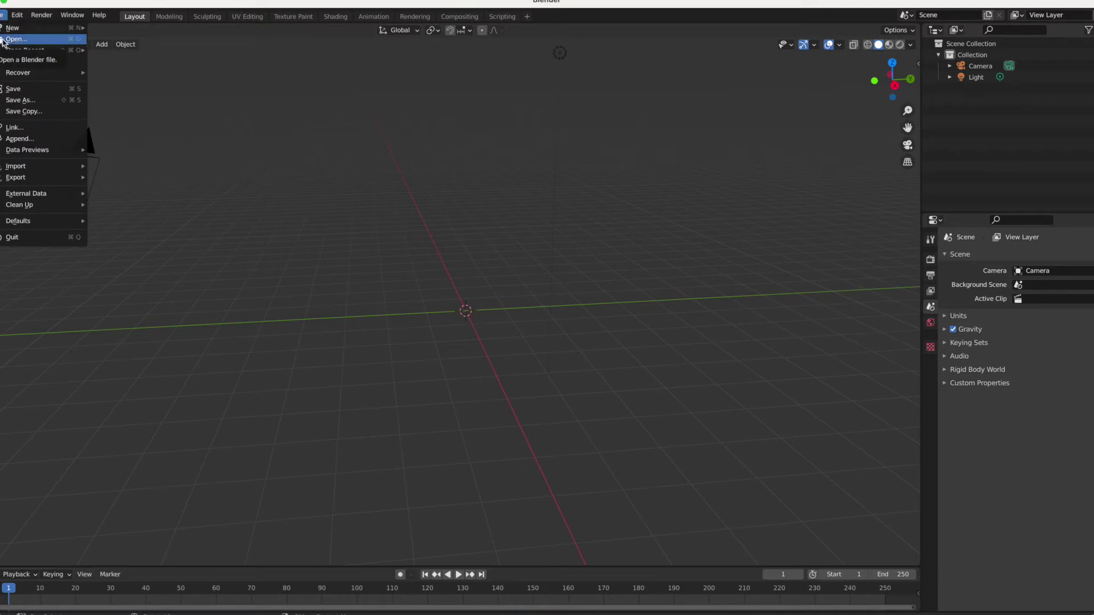
click(3, 39)
click(512, 336)
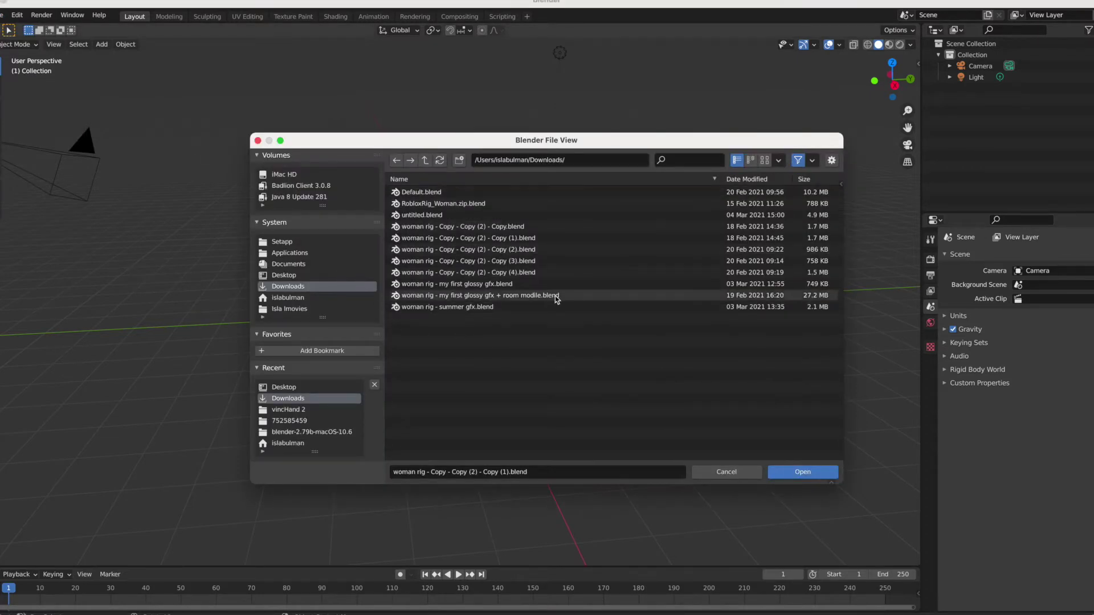
double_click(539, 238)
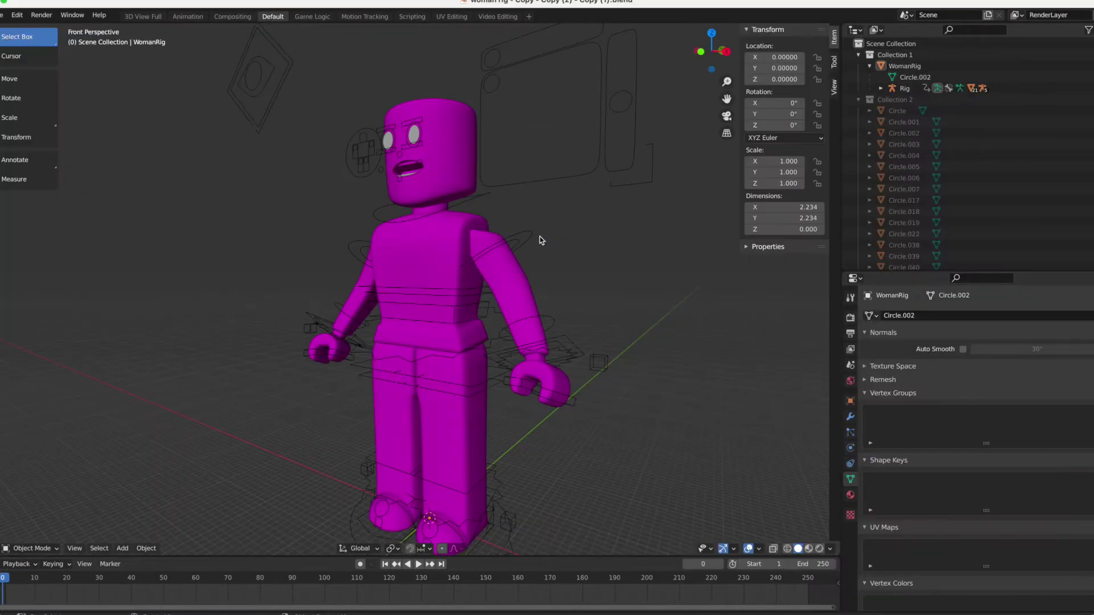
Step: Look over the whole woman rig and frame it from the front
scroll(595, 285, up, 2)
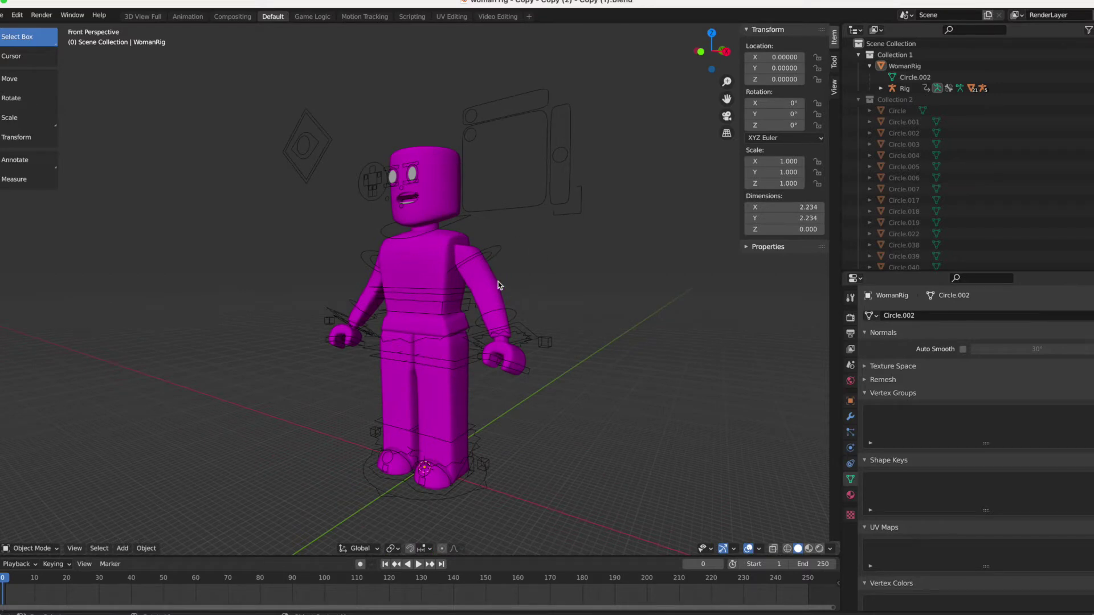
key(shift+grave)
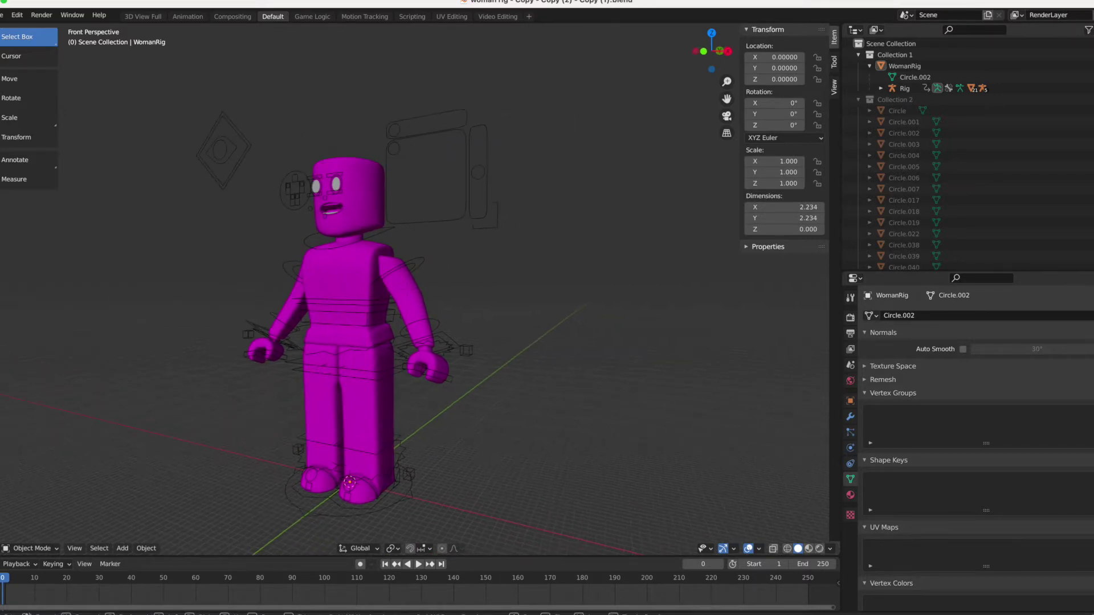
key(s)
key(a)
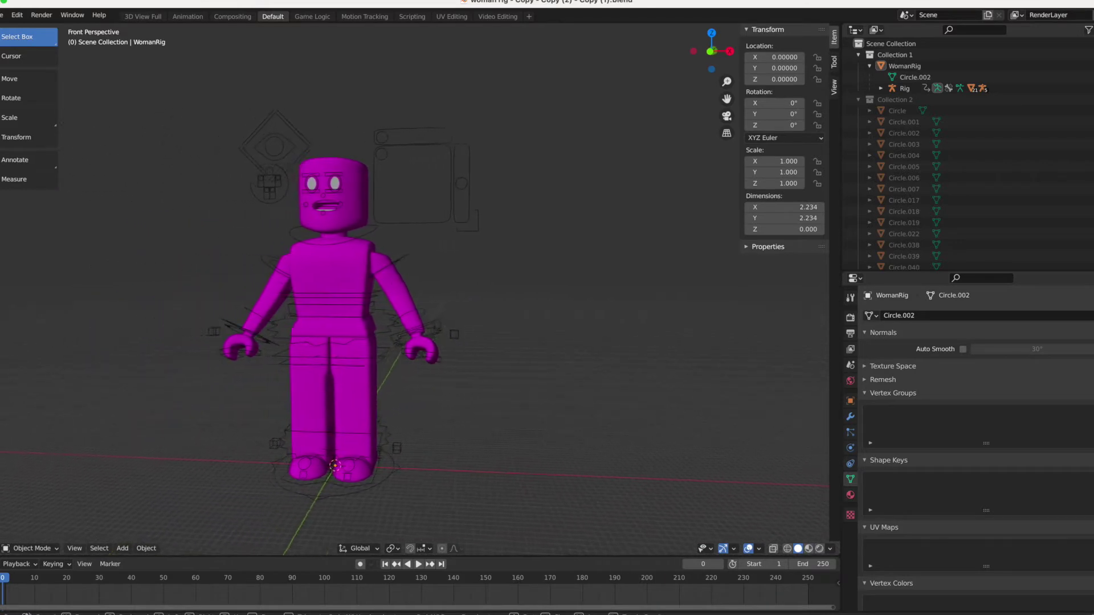
key(w)
key(a)
key(s)
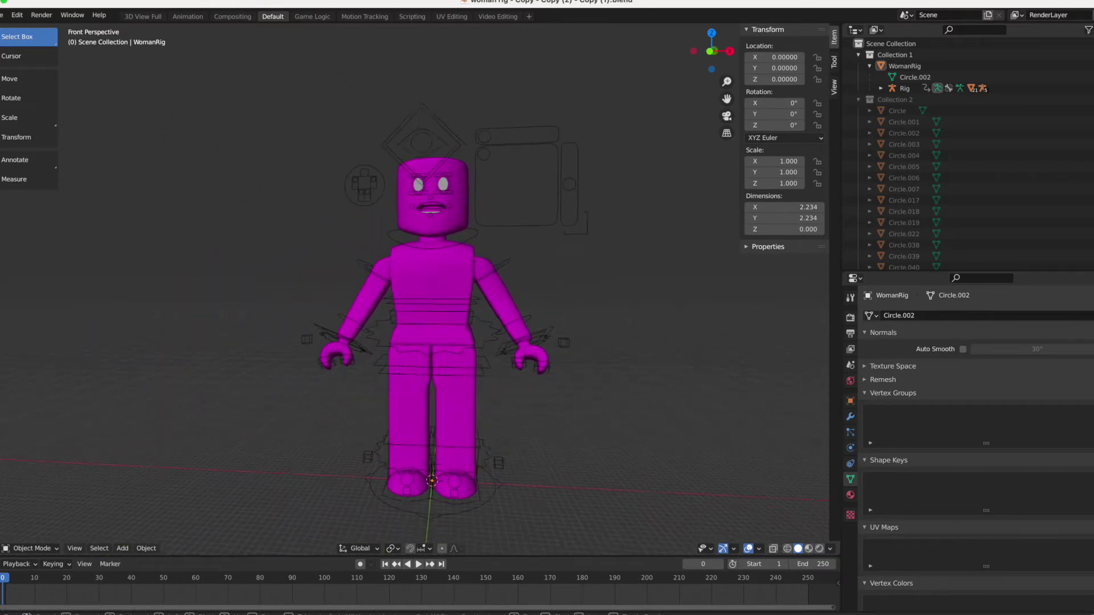
key(w)
click(406, 292)
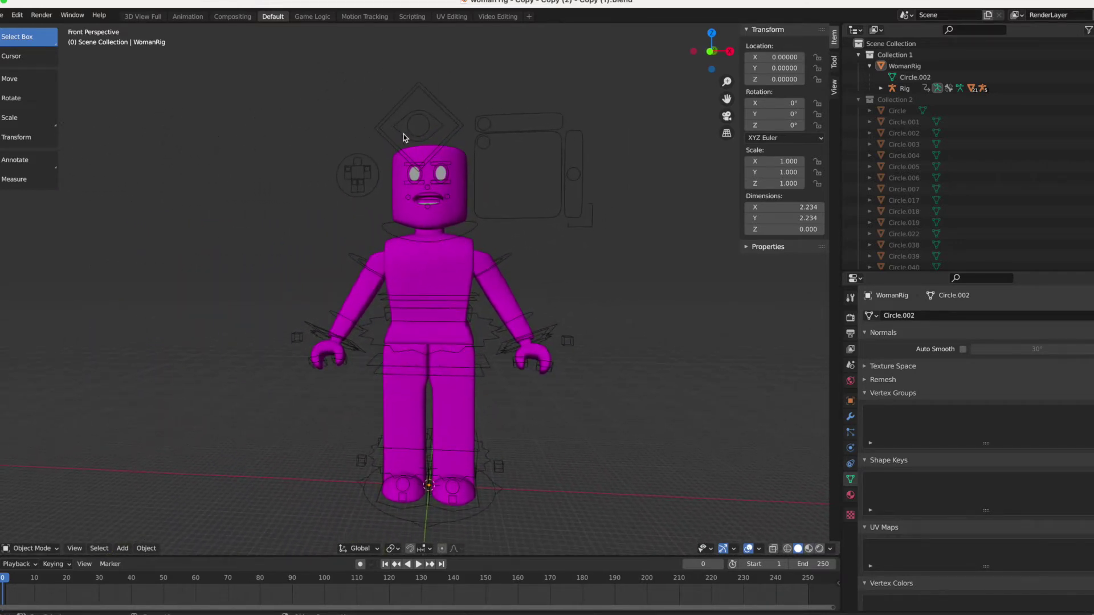
Step: Try to box-select the rig's head area and select the head mesh on its own
drag(354, 110, 528, 220)
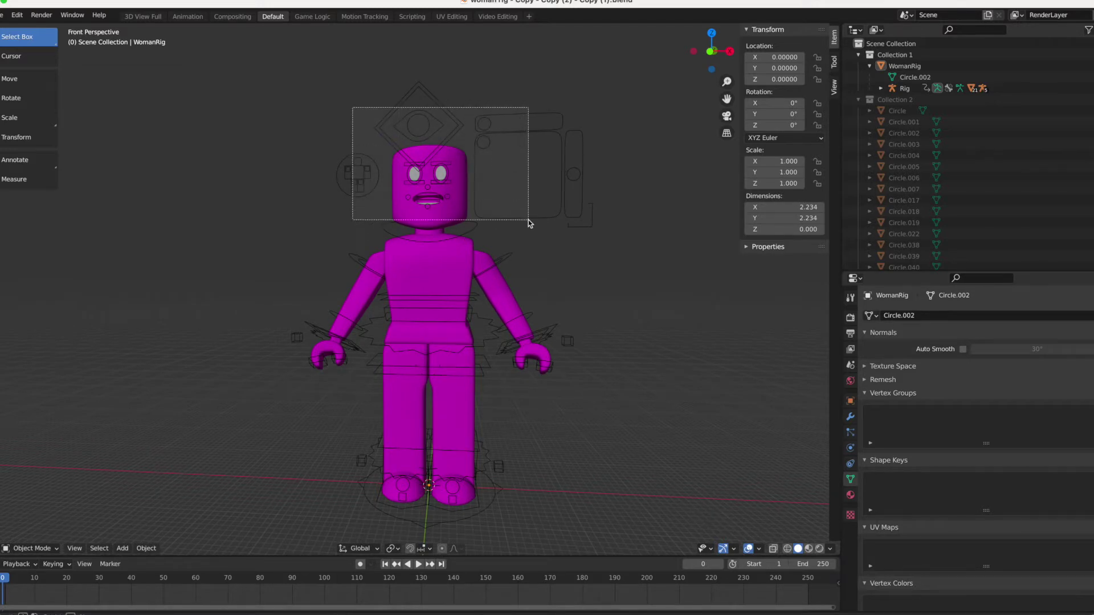
click(512, 231)
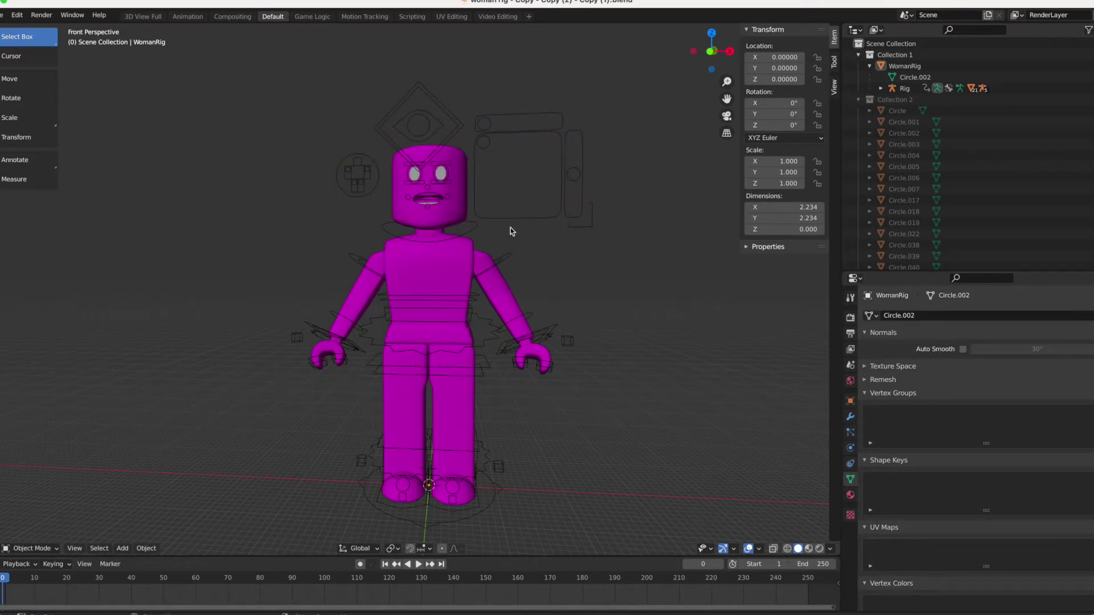
click(463, 208)
click(434, 203)
click(445, 195)
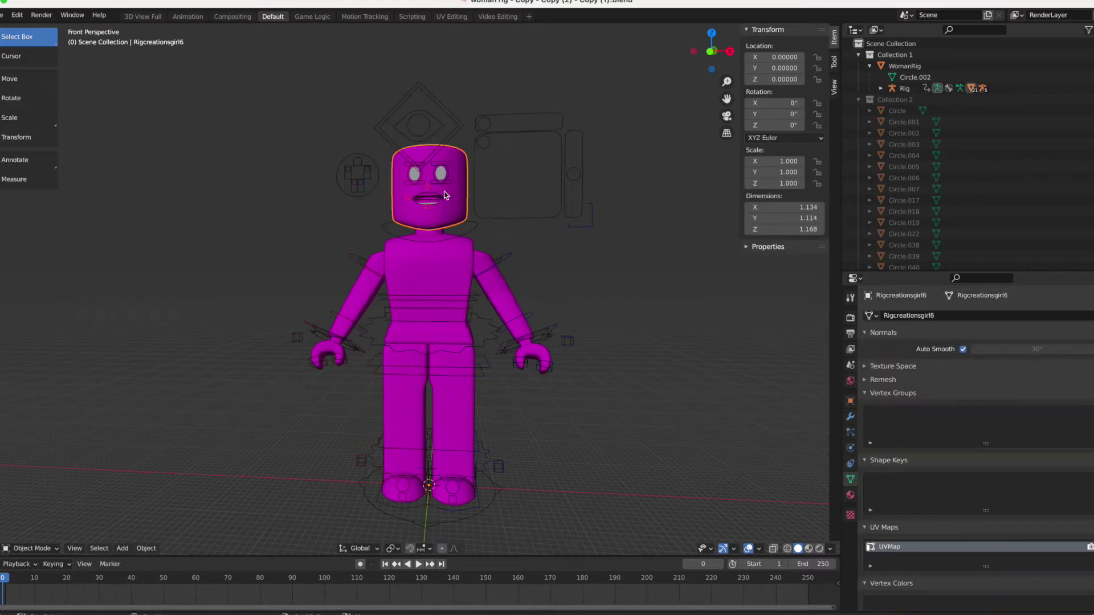
Step: Try to select the eye and the face control bones around the head in Pose Mode
click(447, 178)
click(441, 175)
click(419, 176)
click(600, 246)
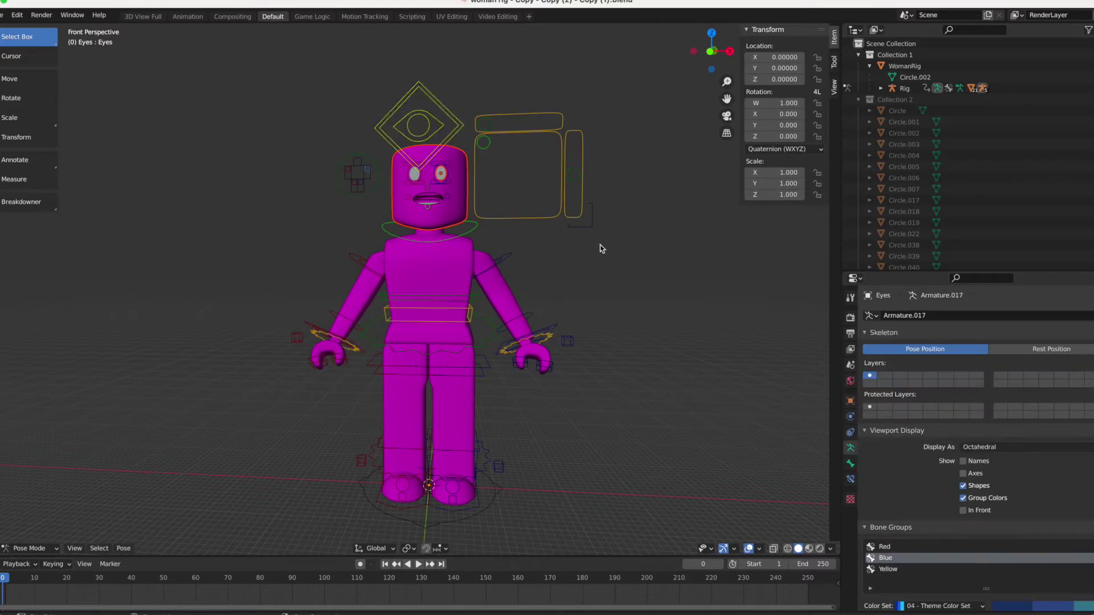
click(448, 194)
click(430, 158)
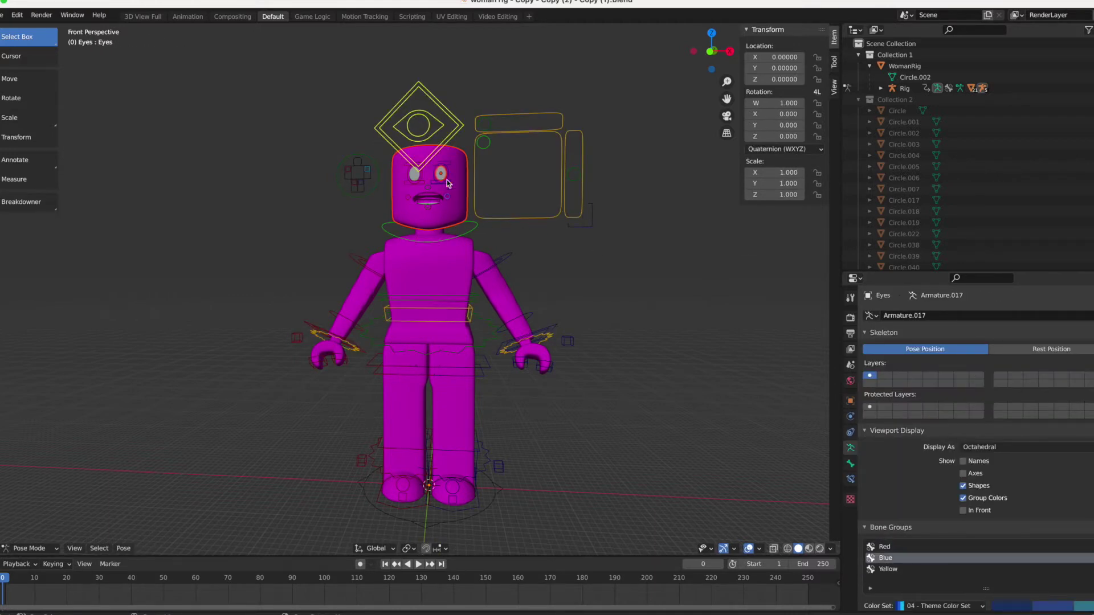
click(441, 174)
drag(317, 103, 526, 237)
right_click(462, 205)
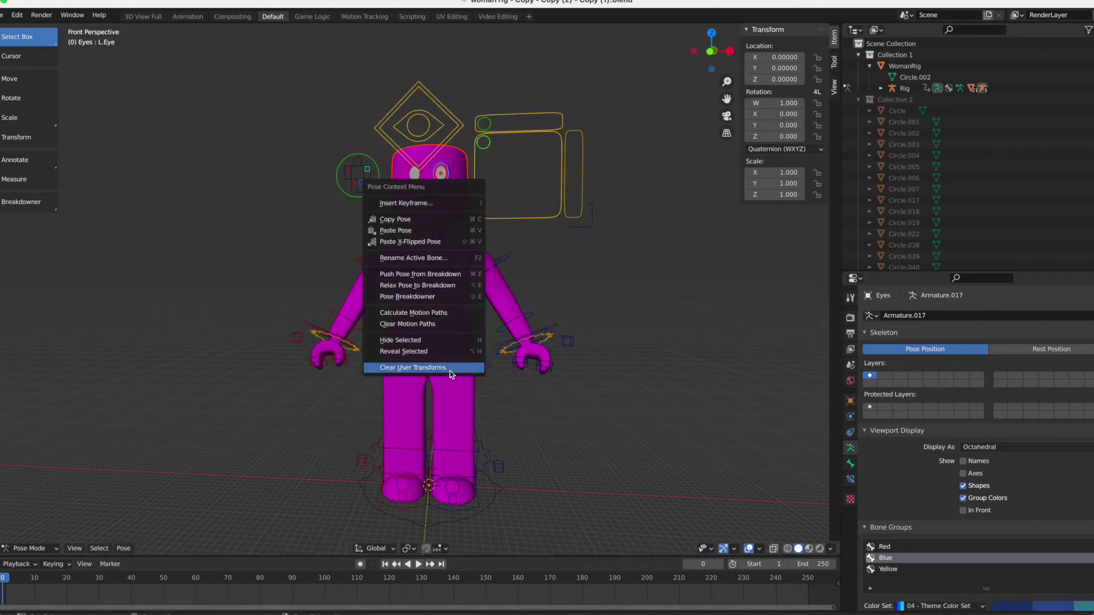
click(581, 326)
Step: Try to delete the box-selected head area of the rig, and undo the deletion
click(431, 182)
click(281, 236)
drag(377, 131, 493, 224)
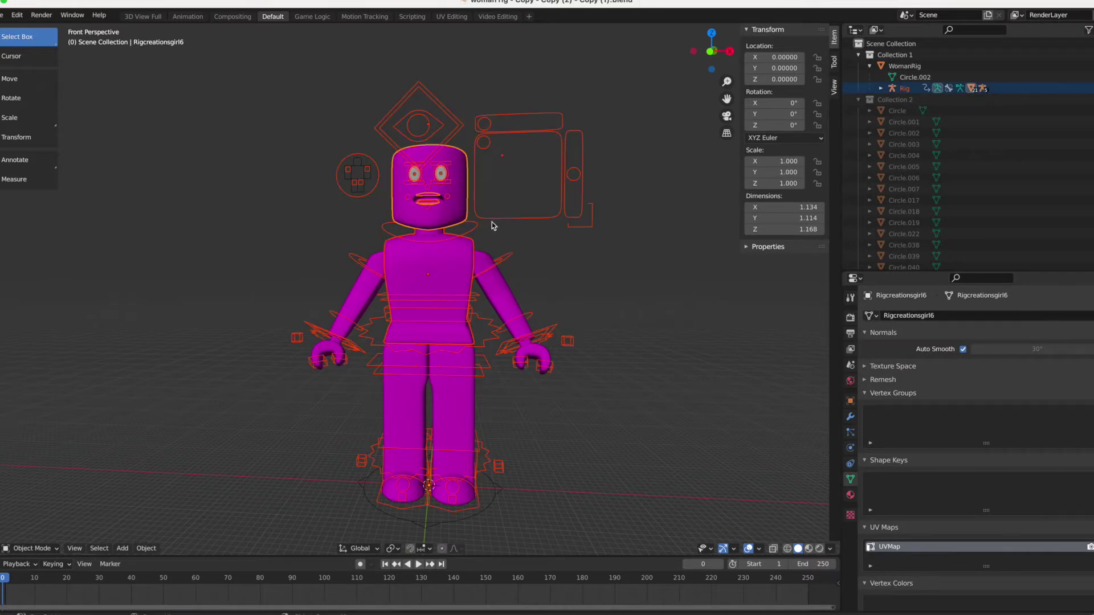
right_click(460, 211)
click(457, 228)
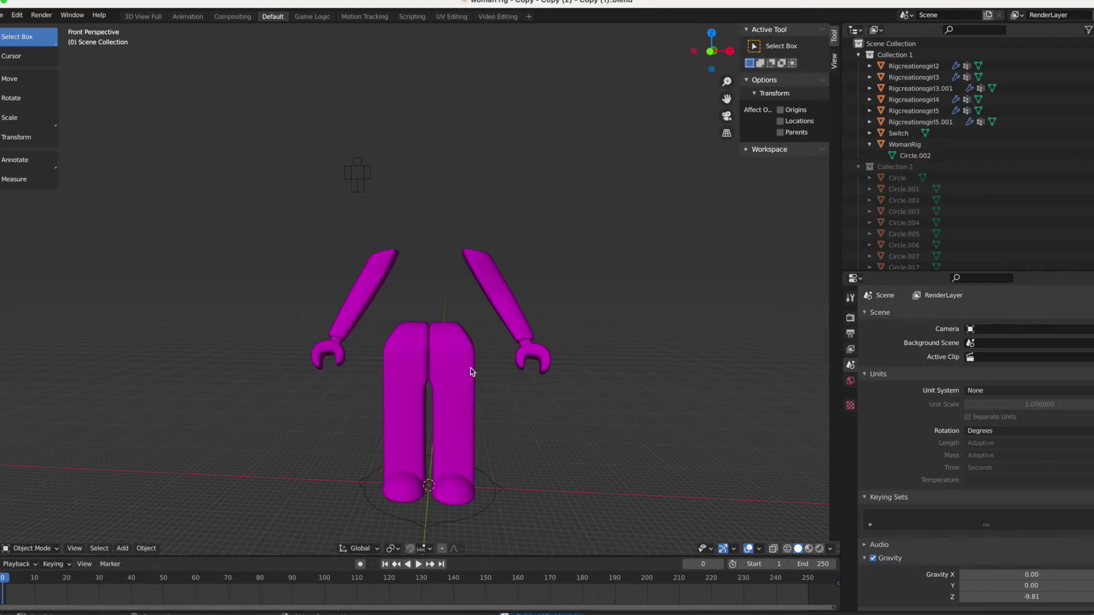
key(ctrl+z)
key(ctrl+z)
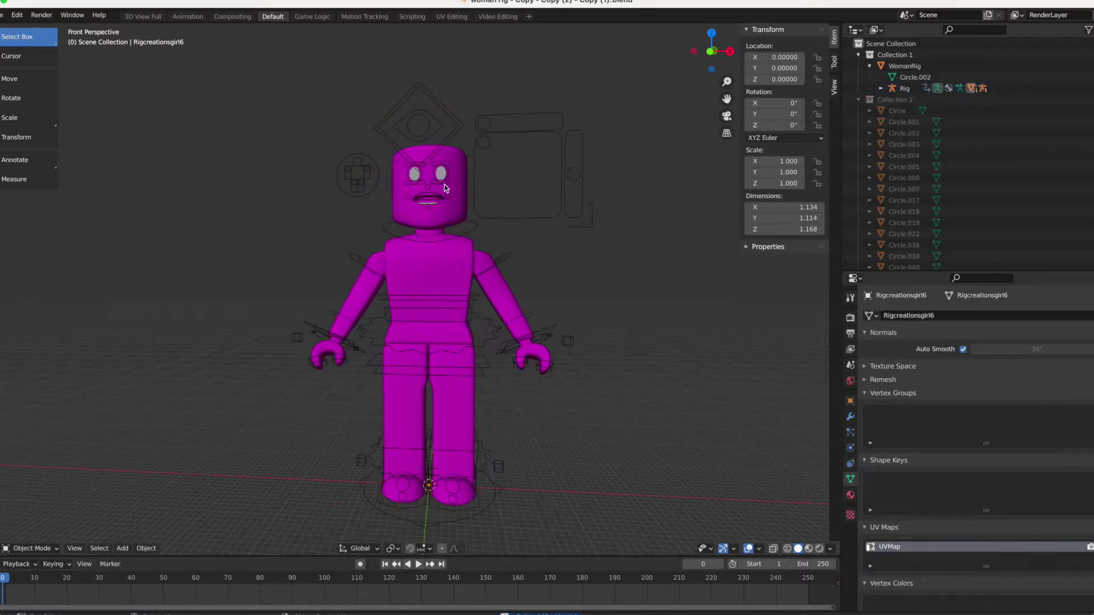
Step: Try to select the head mesh together with both eyes
click(465, 182)
shift+click(443, 174)
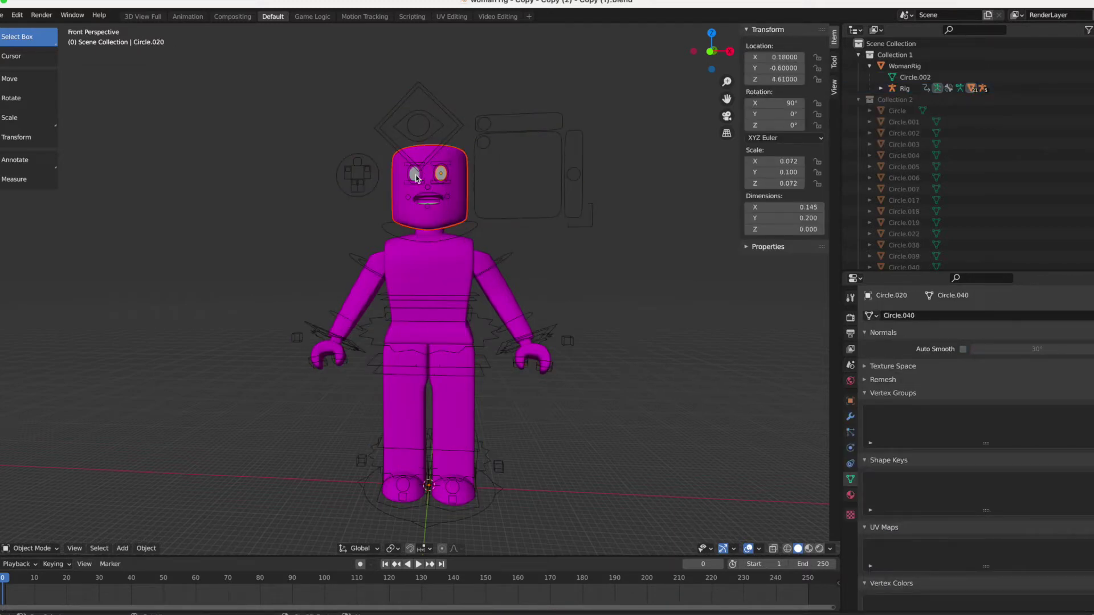
shift+click(416, 177)
shift+click(414, 181)
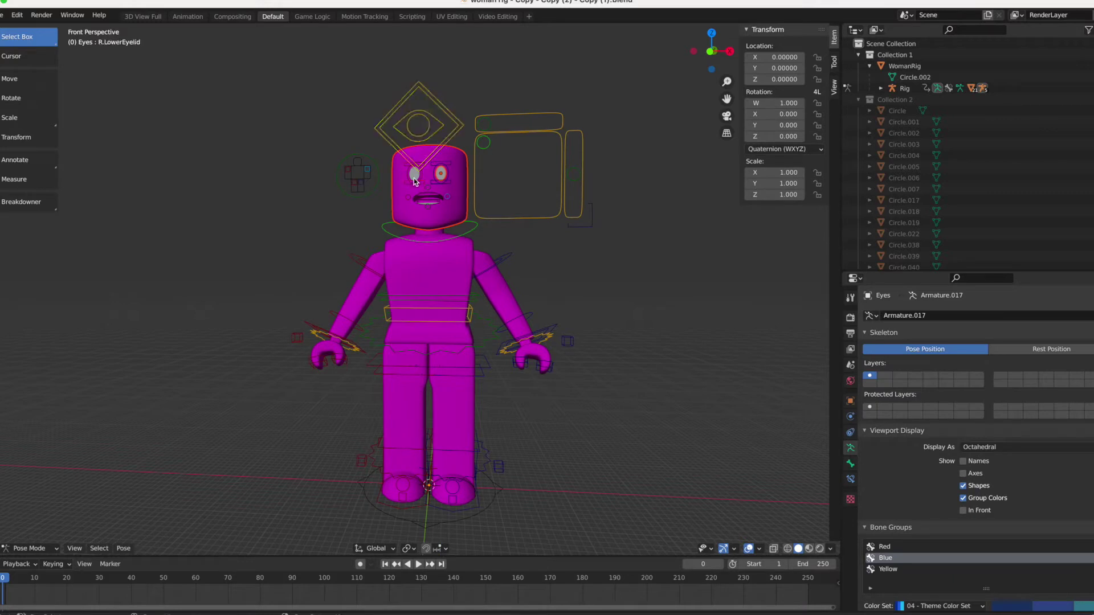
shift+click(443, 181)
Step: Switch the rig from Pose Mode back to Object Mode
click(40, 548)
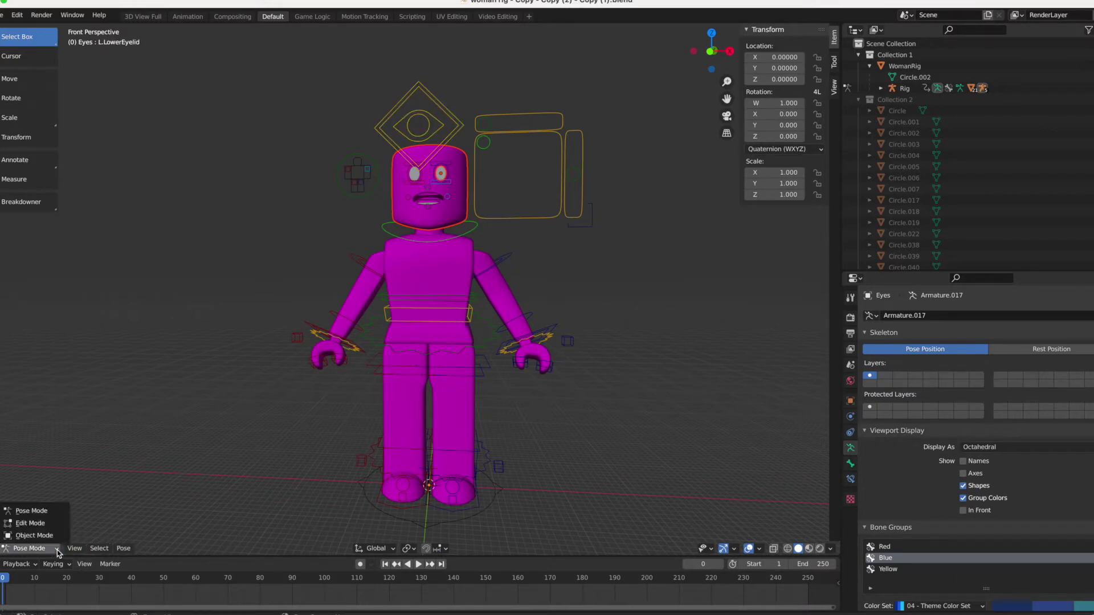
click(348, 323)
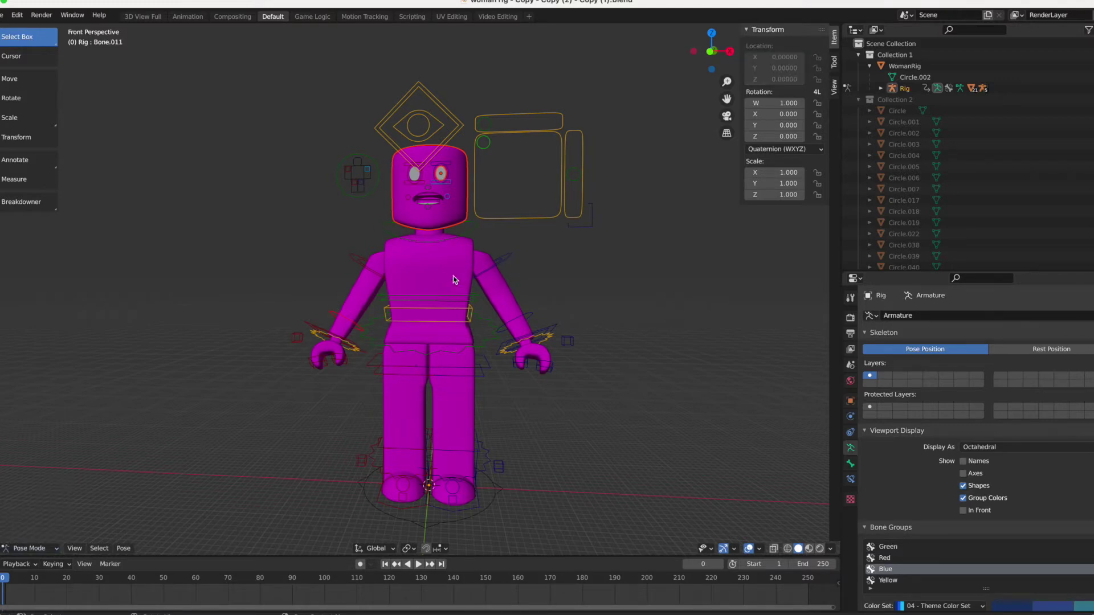
click(50, 547)
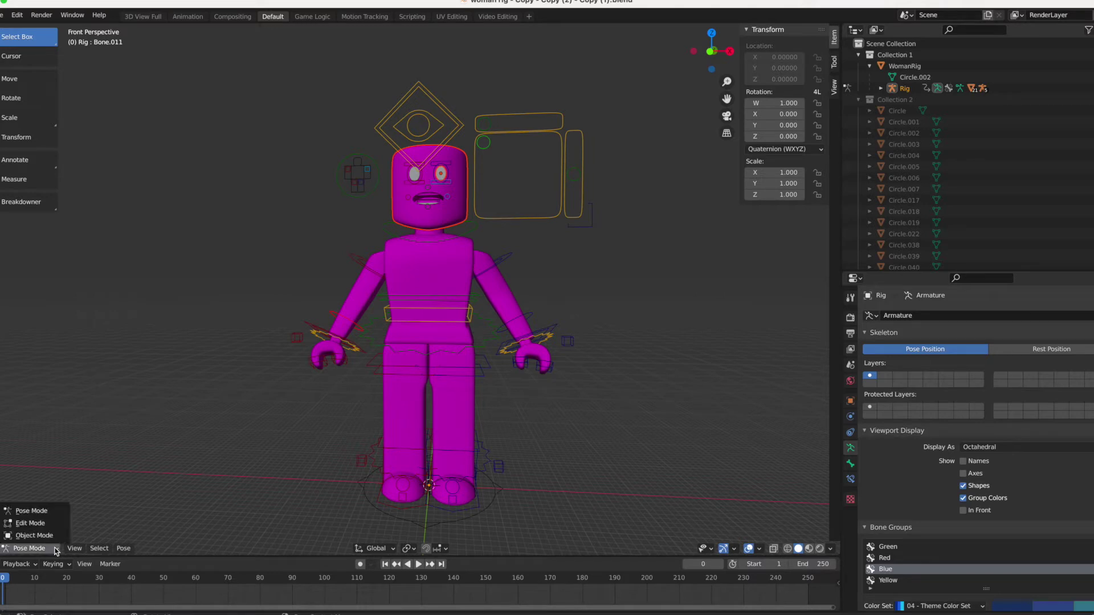
click(49, 538)
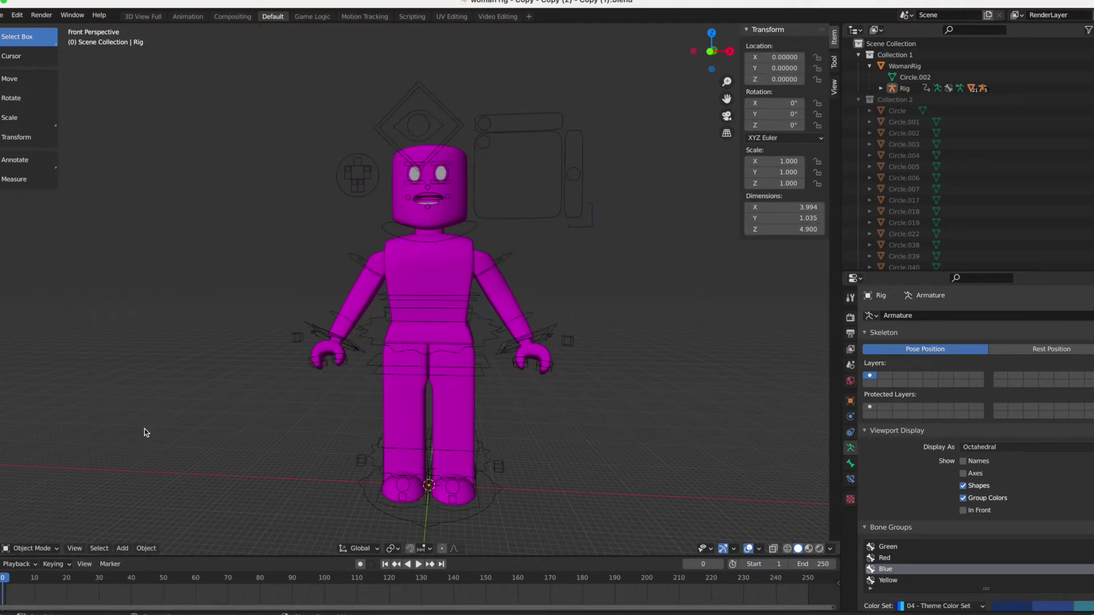
Step: Delete the head mesh together with the eyes and the front mouth piece
click(461, 209)
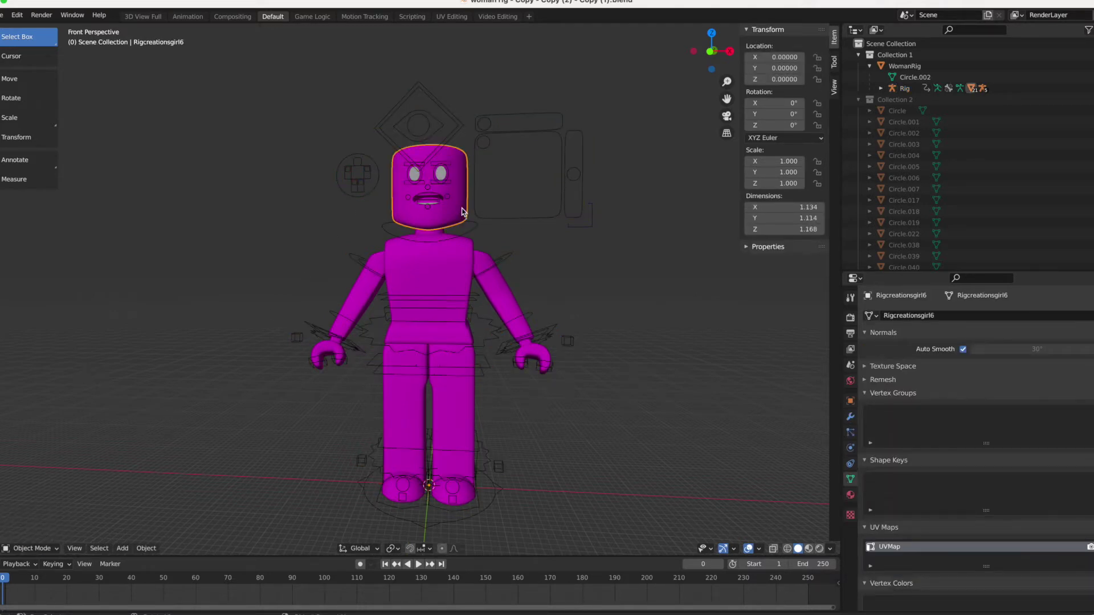
shift+click(441, 175)
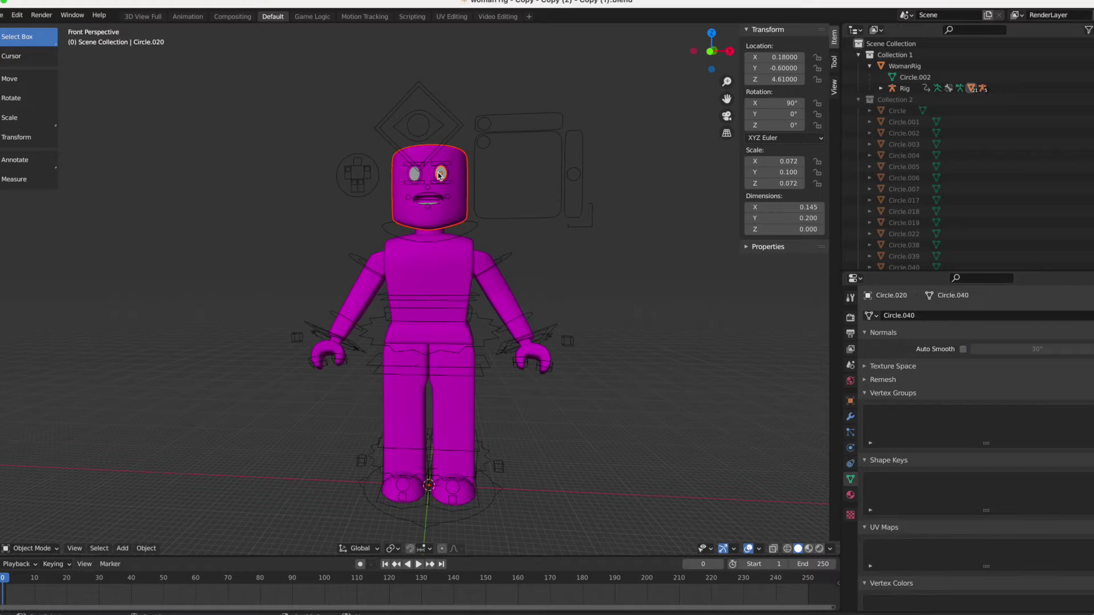
shift+click(435, 201)
right_click(436, 201)
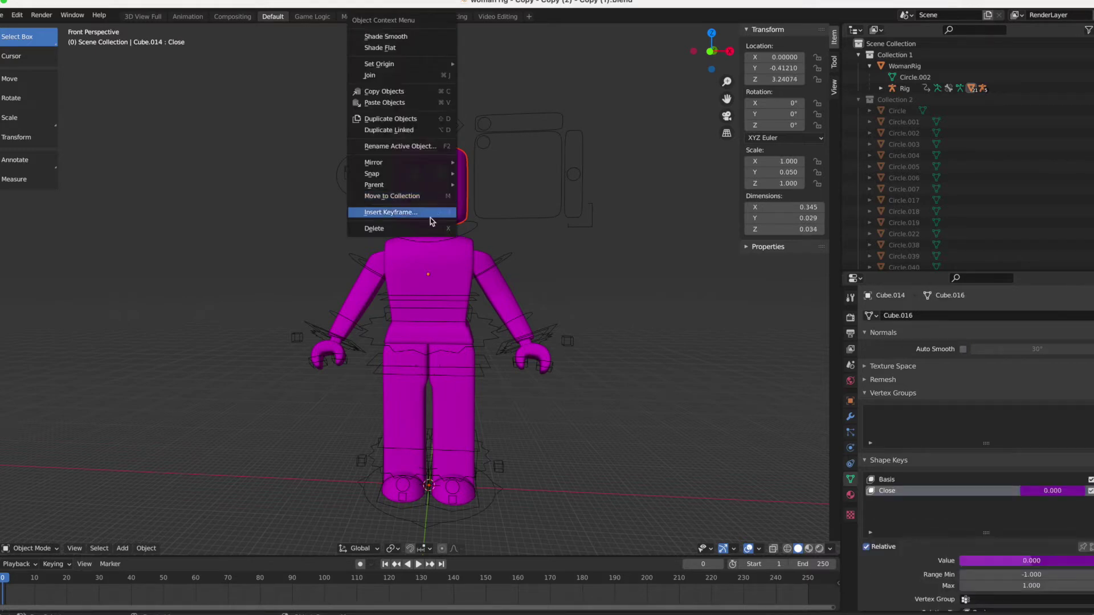
click(434, 228)
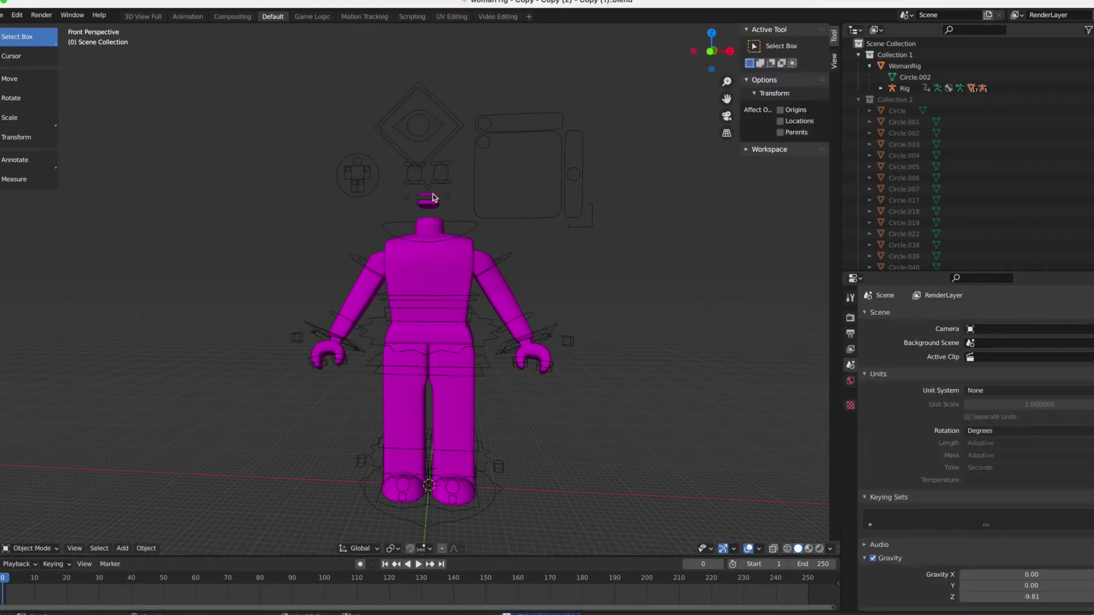
Step: Delete the mouth piece left floating above the rig's neck
click(433, 198)
right_click(433, 203)
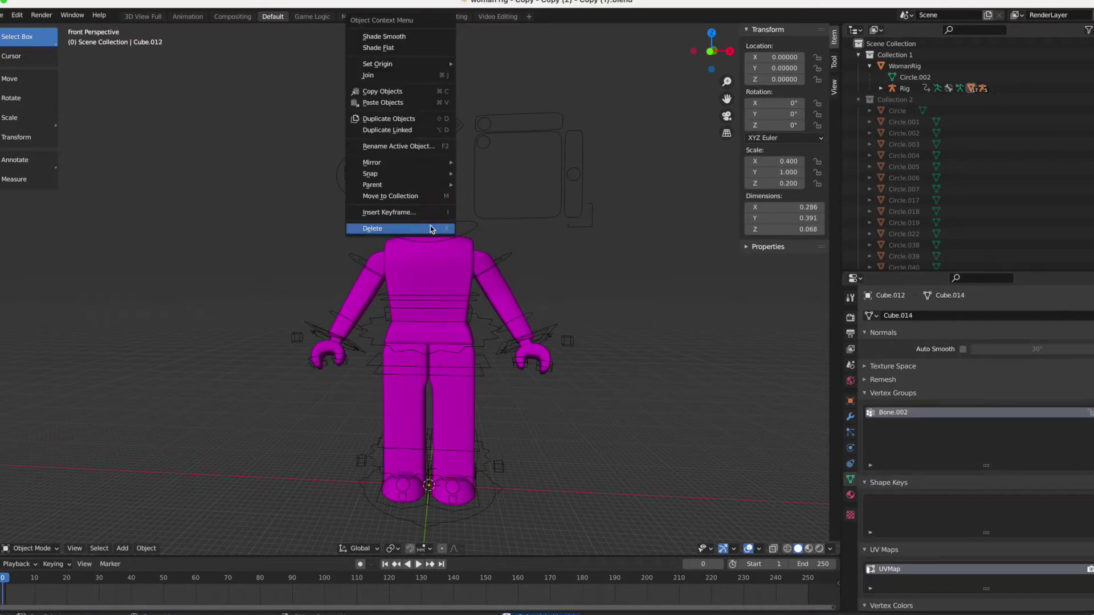
click(429, 228)
scroll(555, 234, down, 2)
scroll(555, 234, up, 2)
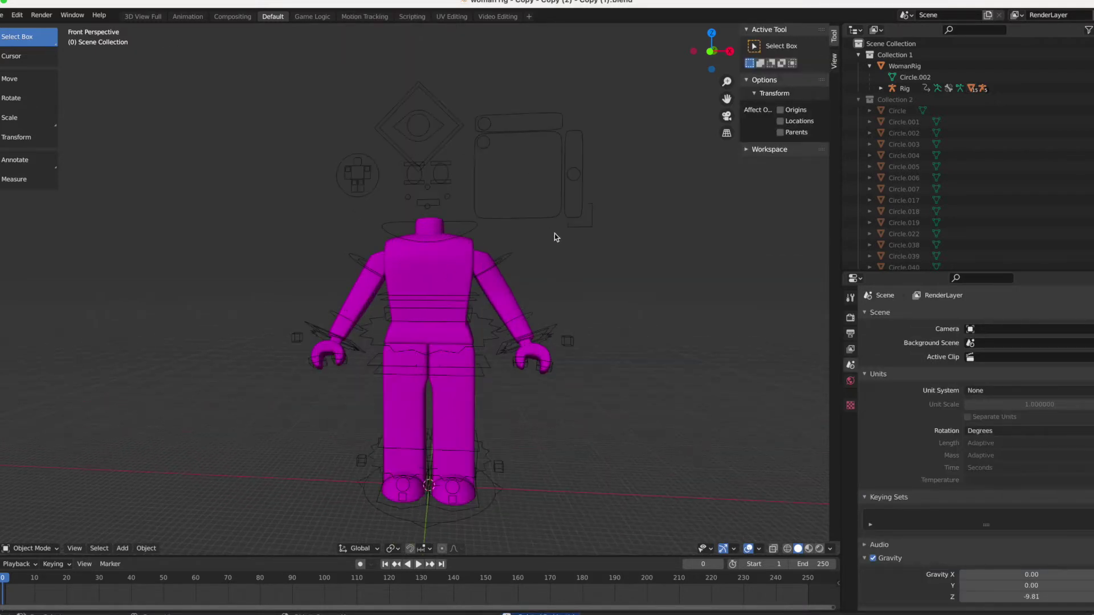
scroll(555, 234, down, 1)
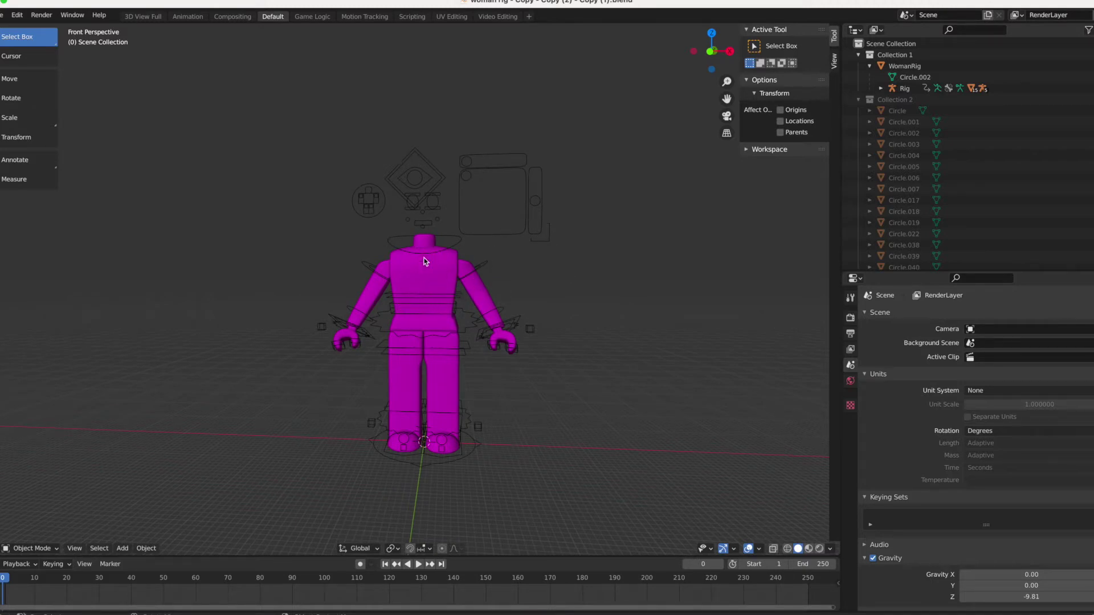
Step: Select the torso mesh and change the Outliner area to the Shader Editor
click(416, 298)
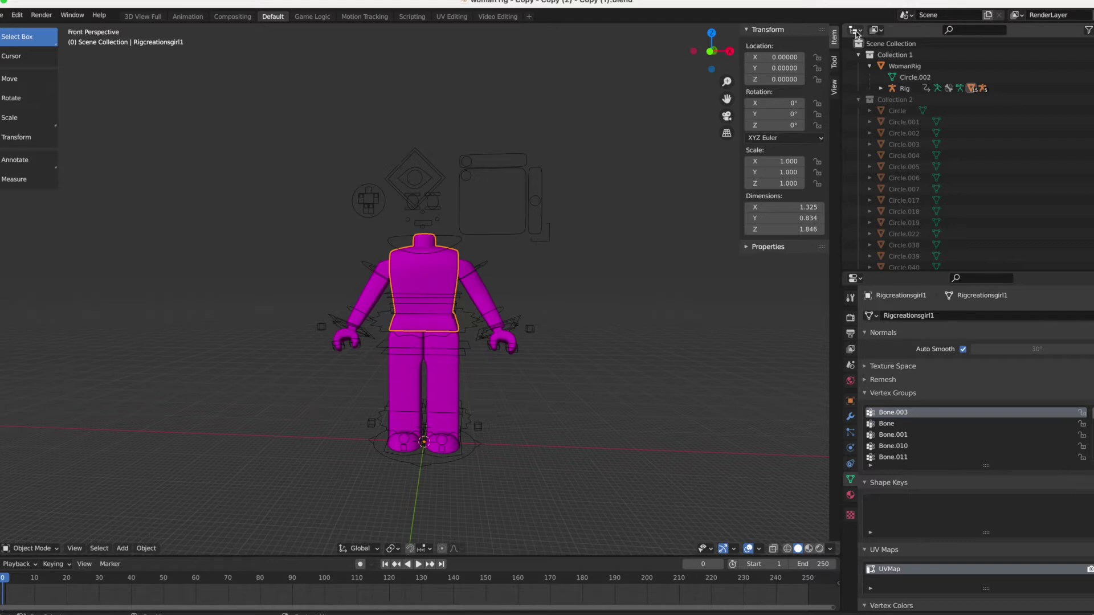
click(858, 31)
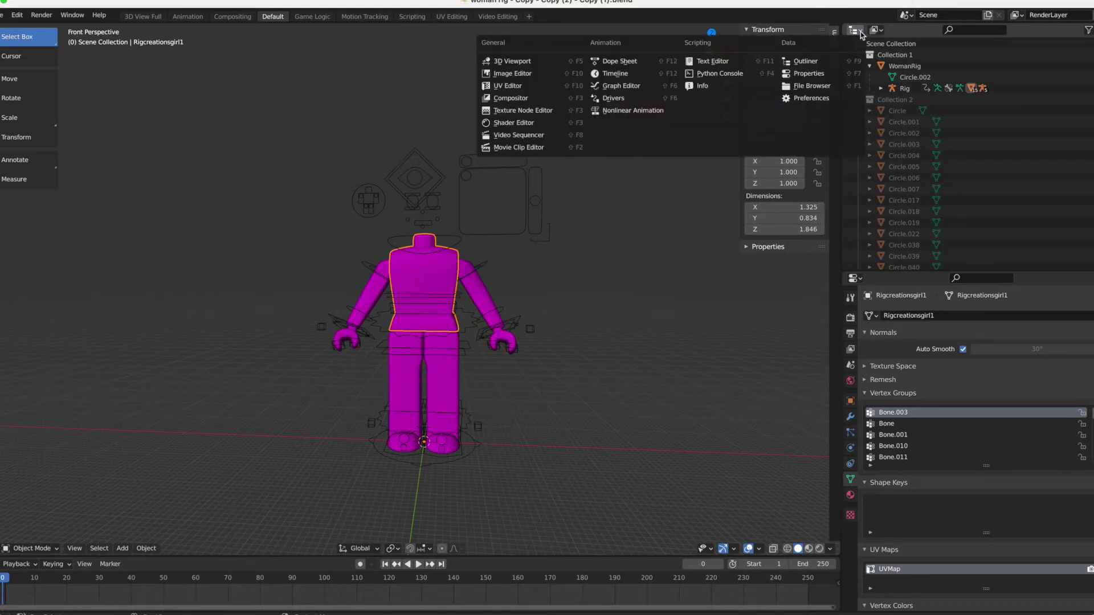
click(529, 124)
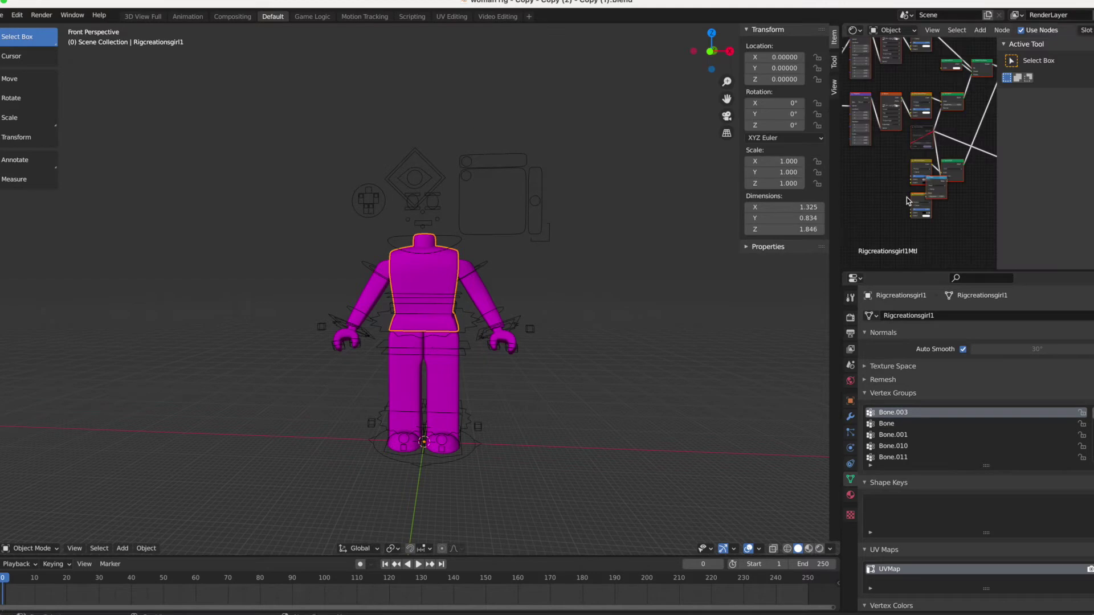
Step: Load the clothing texture PNG from the Desktop, searching for "min", into the torso material's image texture node, and deselect the torso
scroll(908, 201, up, 2)
scroll(908, 200, down, 2)
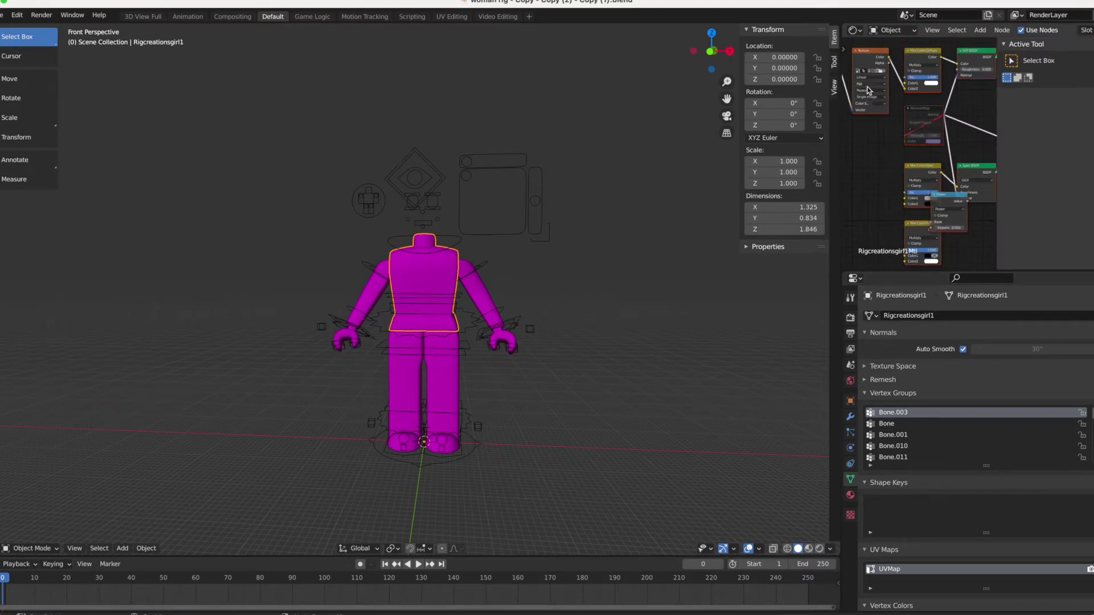
click(880, 73)
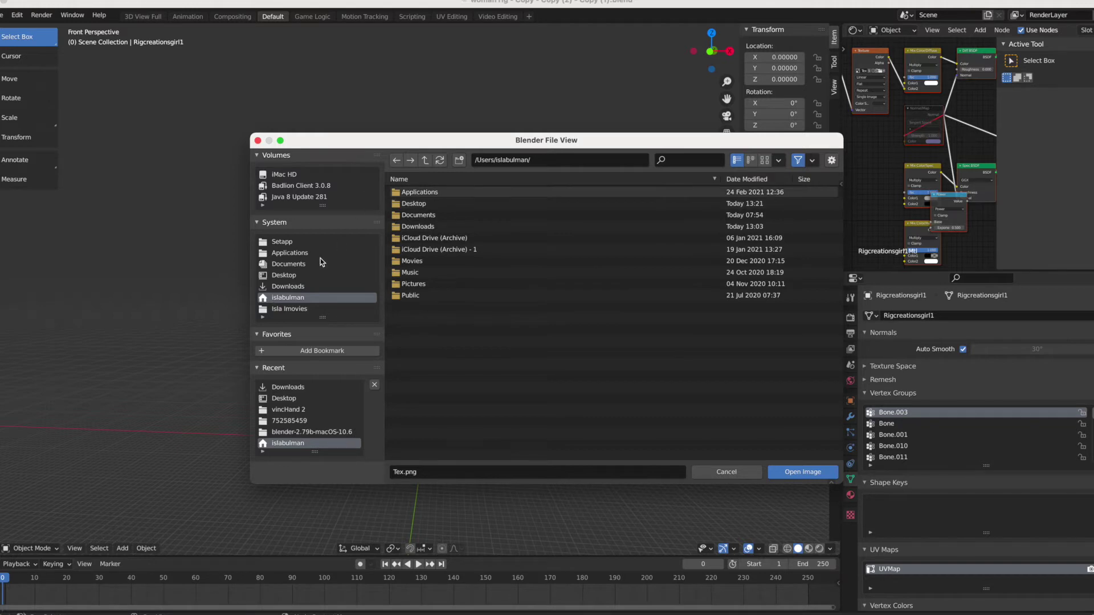
click(284, 276)
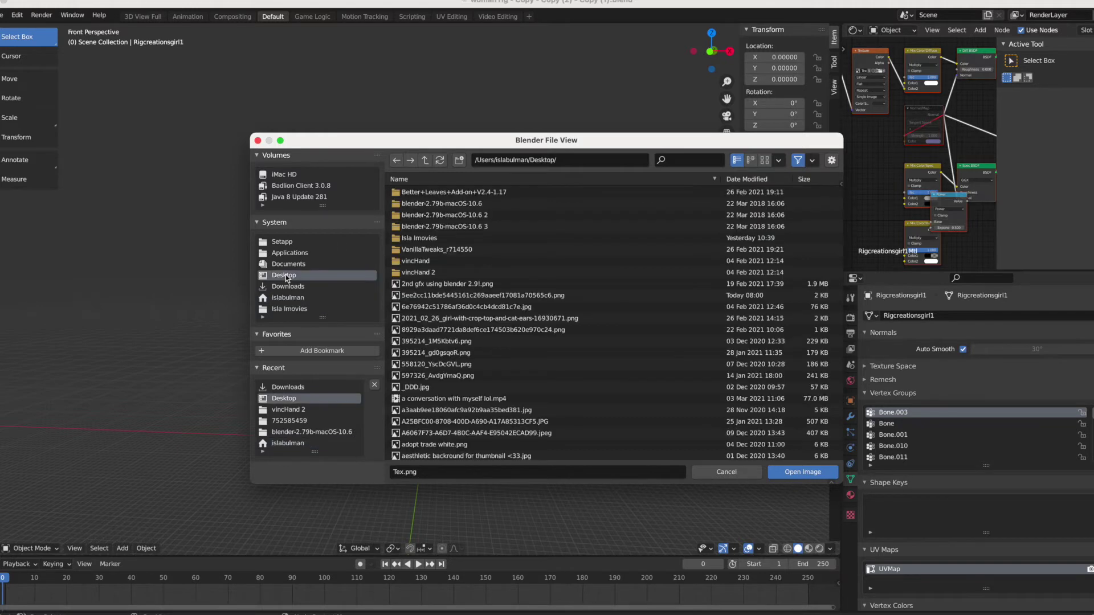
click(692, 161)
text(min)
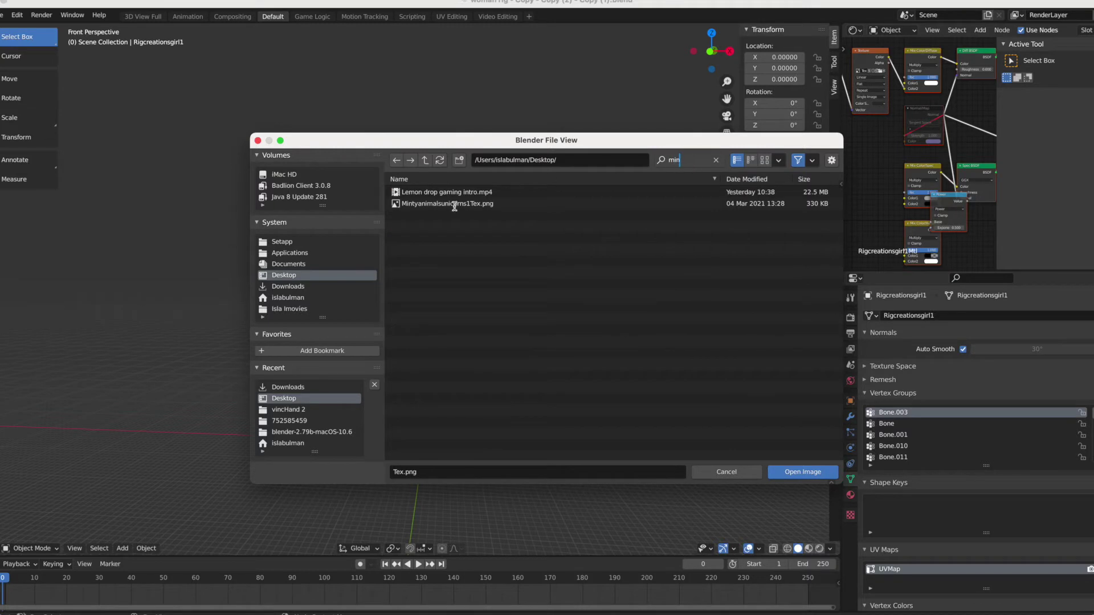
click(455, 204)
double_click(456, 203)
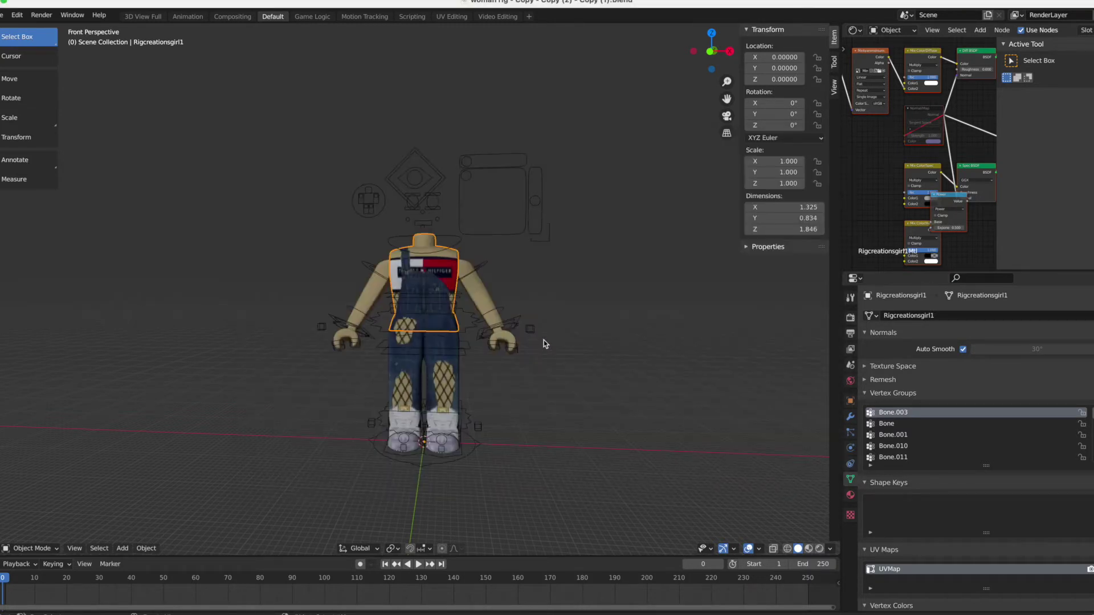
click(561, 344)
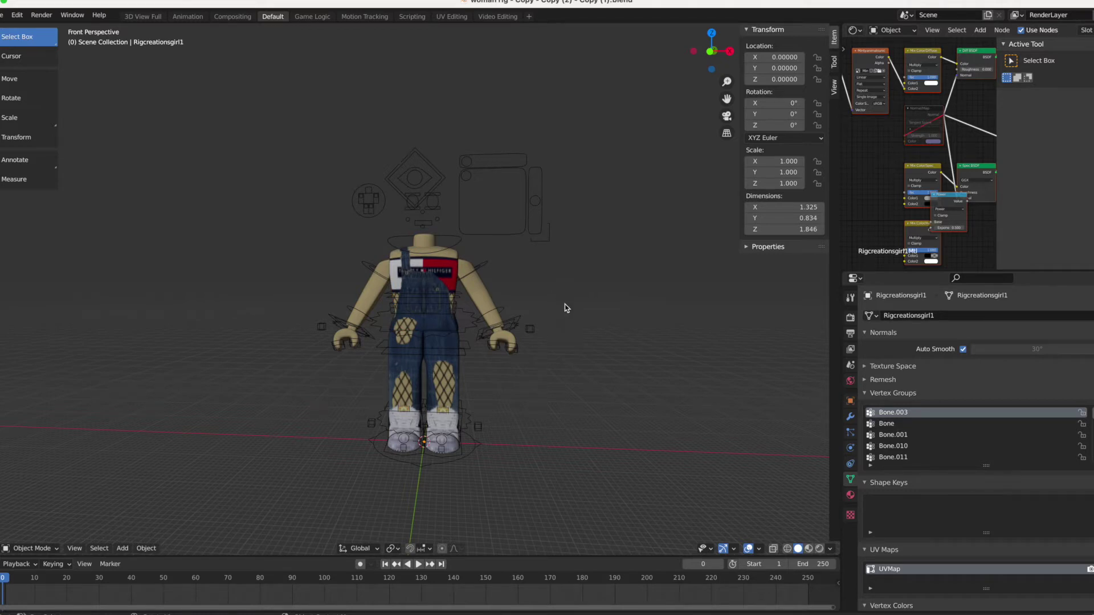
Step: Import gfx overalls.obj from Downloads with Split by Group enabled, and delete the imported character
scroll(566, 304, down, 15)
scroll(565, 308, up, 12)
scroll(196, 158, down, 4)
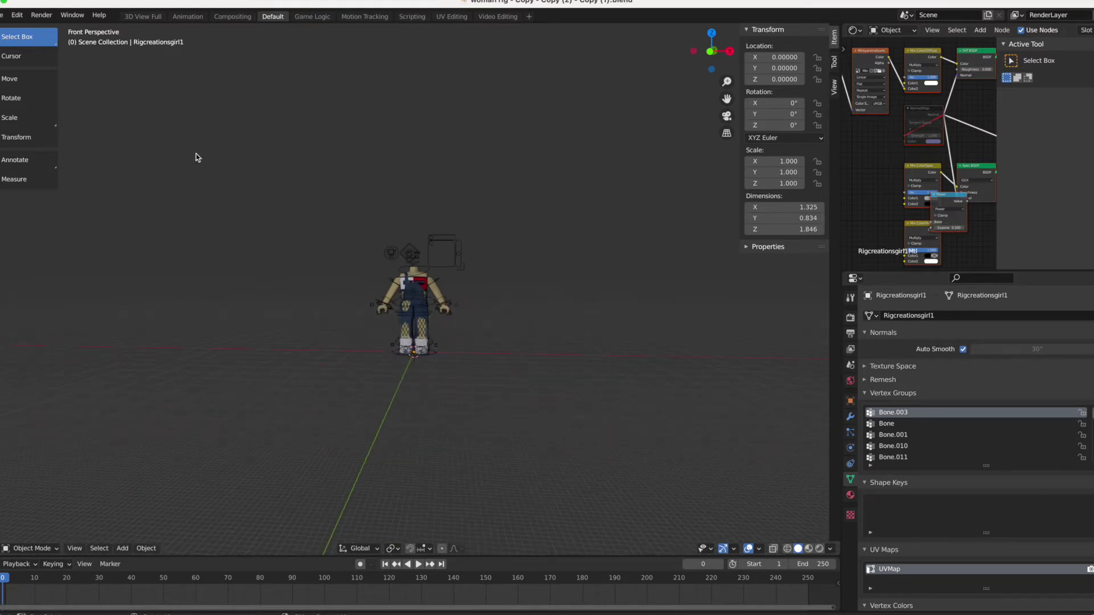
click(4, 16)
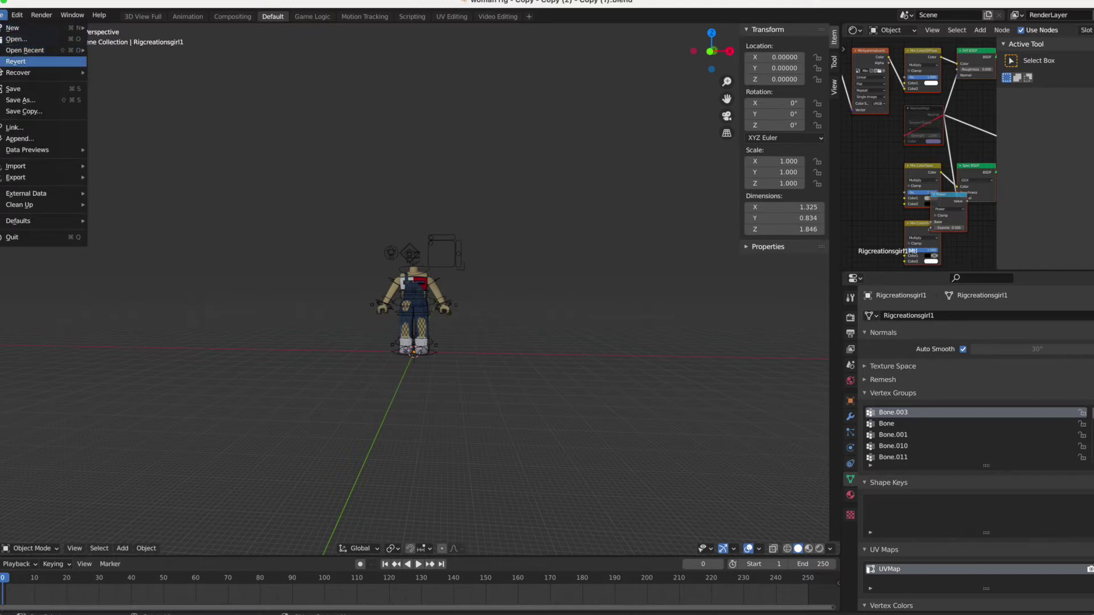
mouse_move(19, 167)
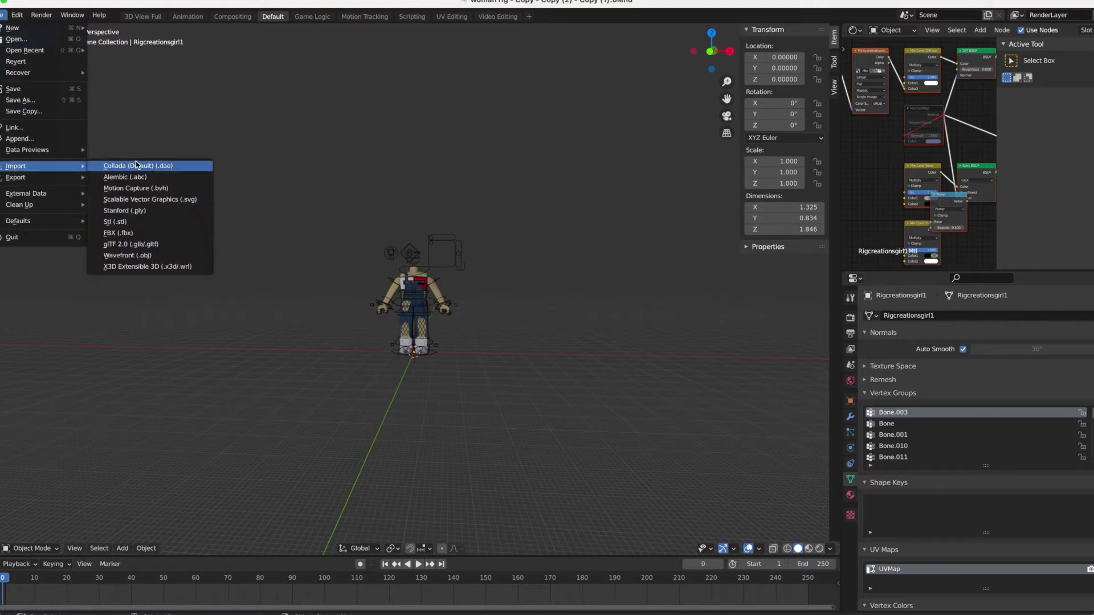
click(152, 256)
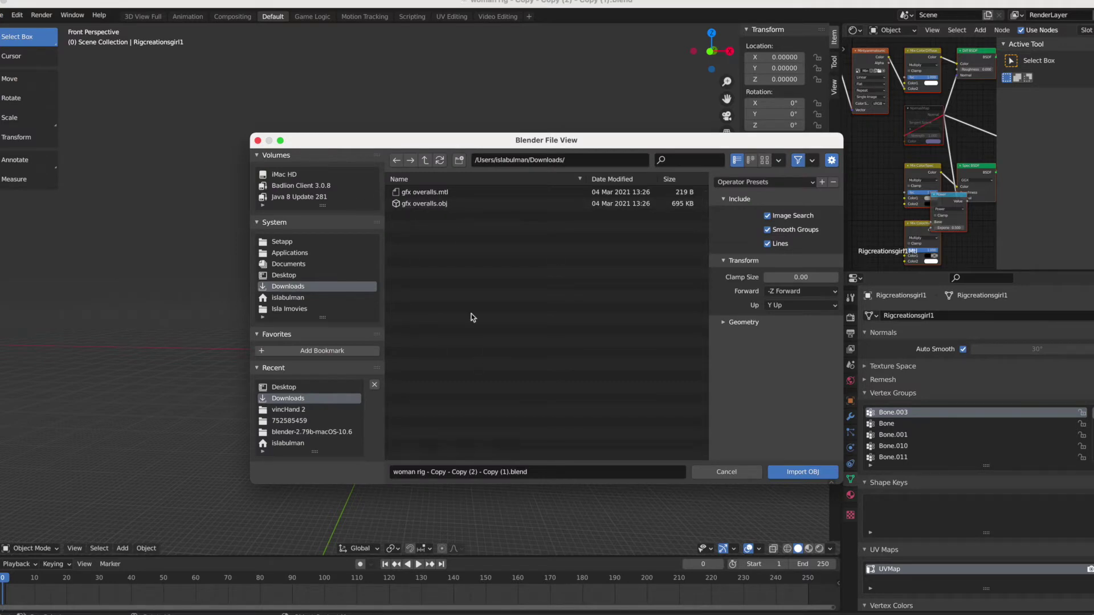
click(725, 323)
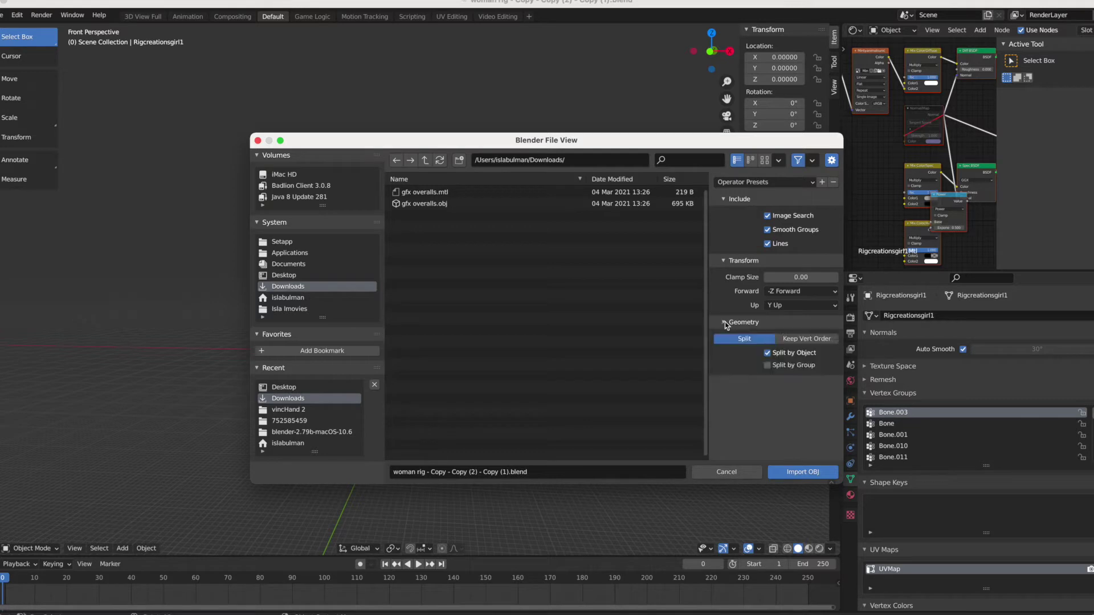
click(768, 366)
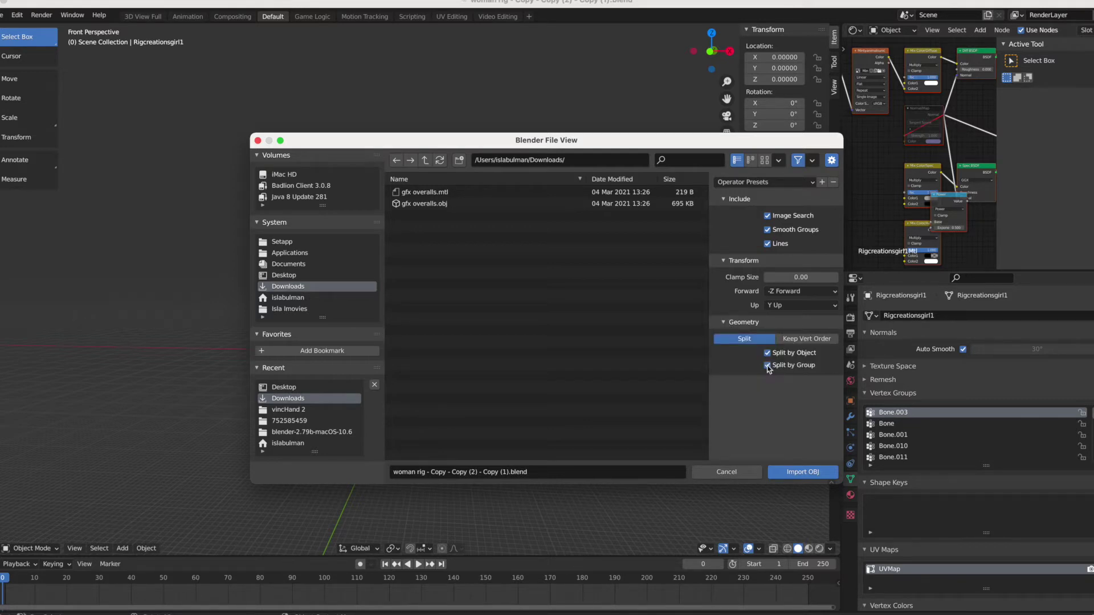
click(740, 322)
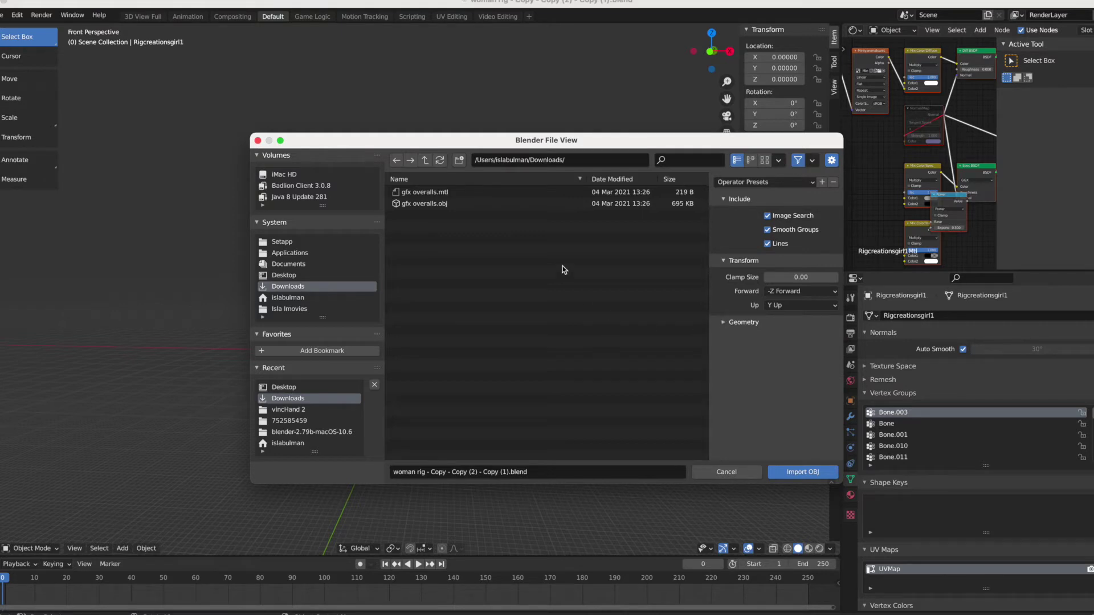
double_click(457, 205)
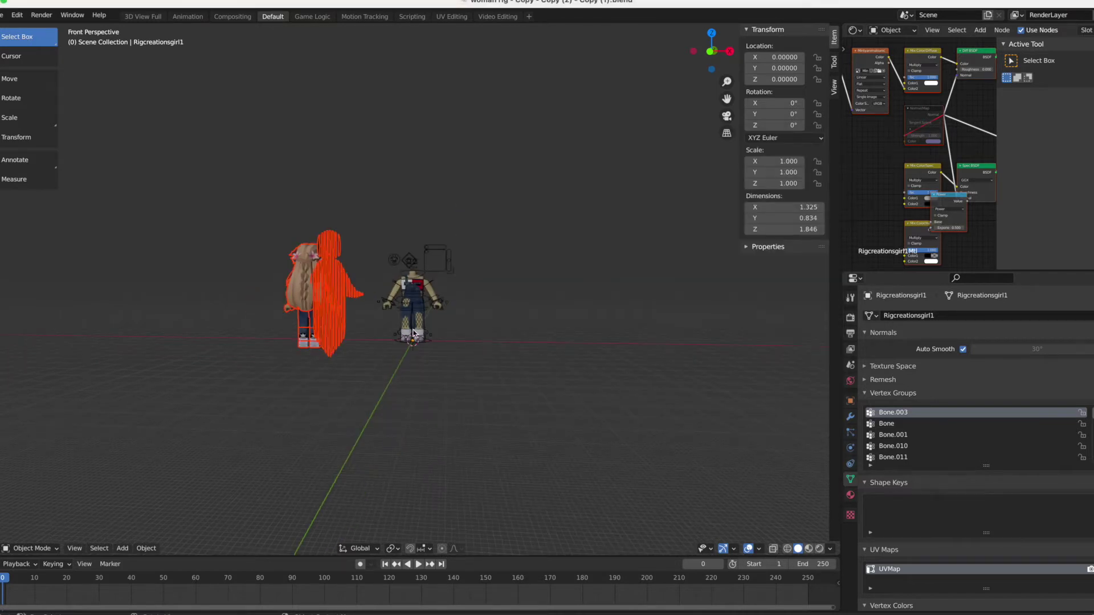
right_click(310, 289)
click(308, 285)
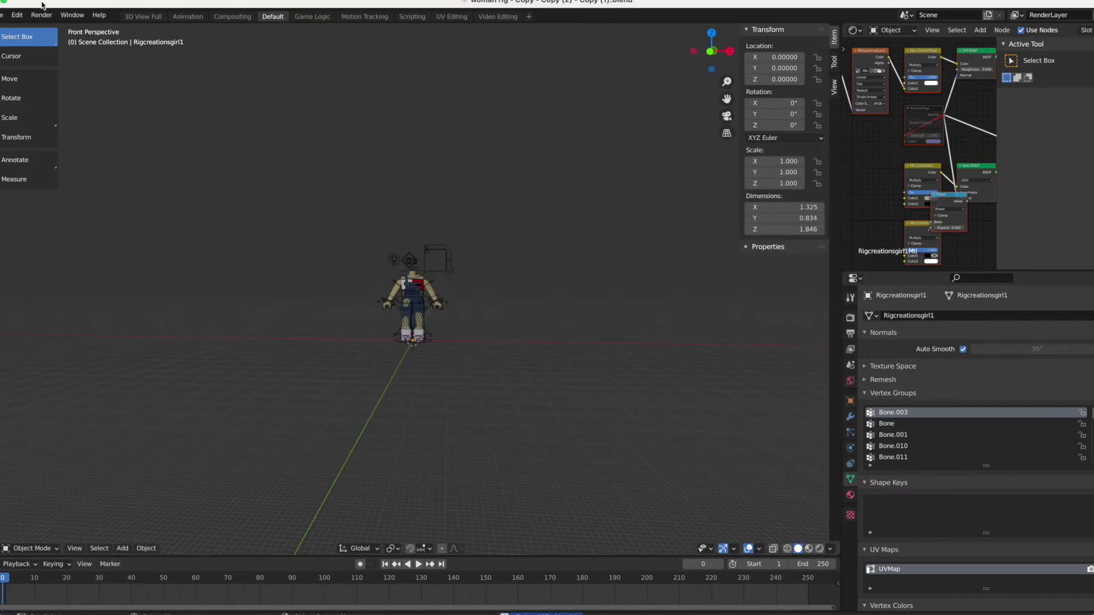
Step: Import CLOXDYNXGHT GFX .obj from the Desktop as a Wavefront OBJ, filtering the files by "clo"
click(2, 15)
mouse_move(56, 167)
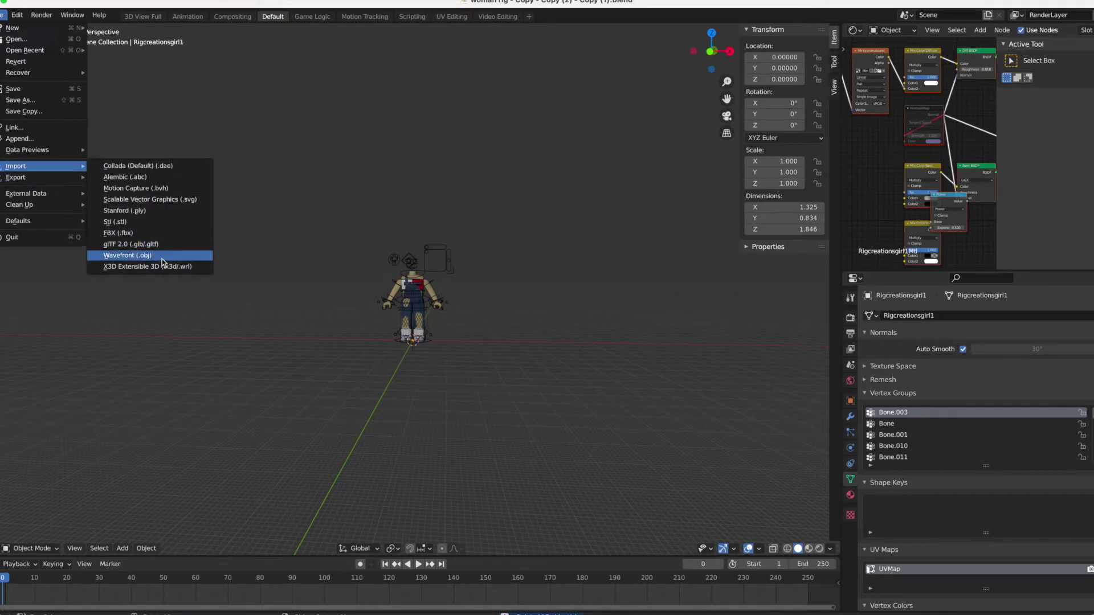
click(160, 256)
click(291, 276)
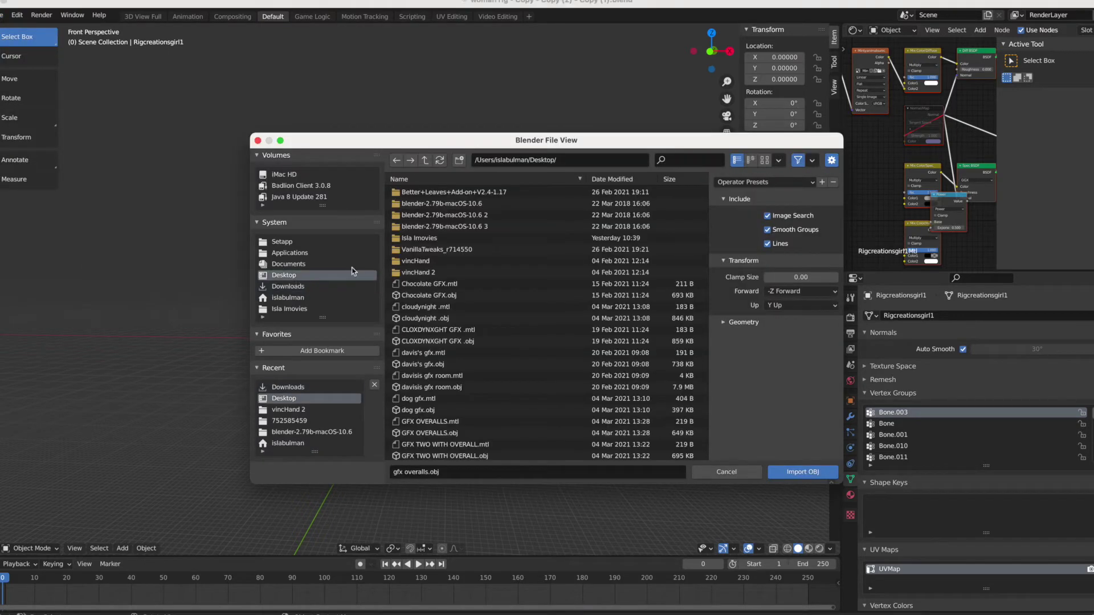
click(678, 160)
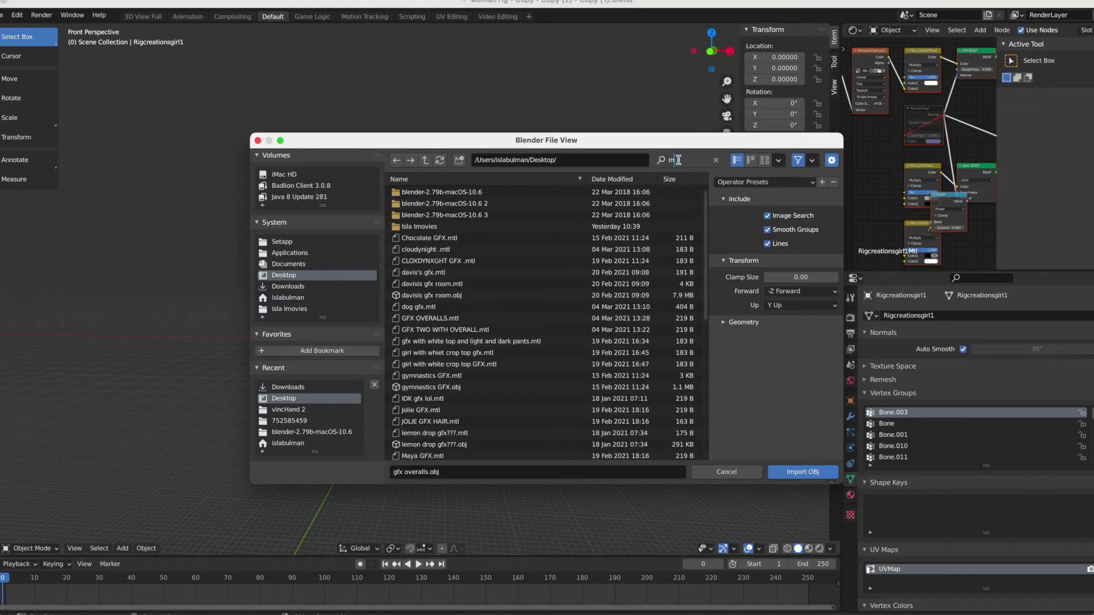
text(clo)
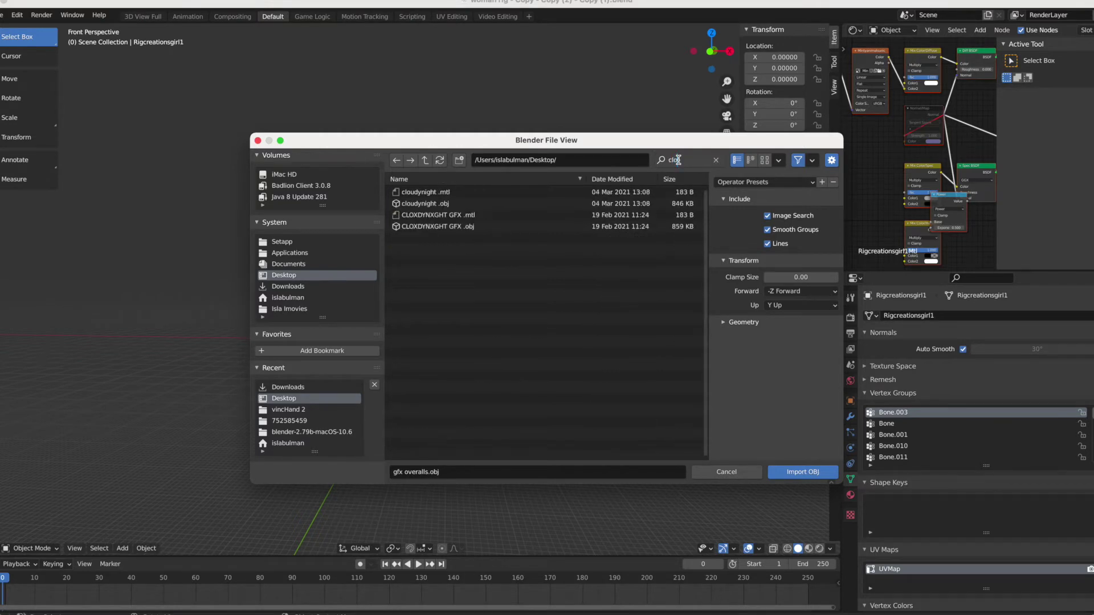
click(467, 229)
click(467, 227)
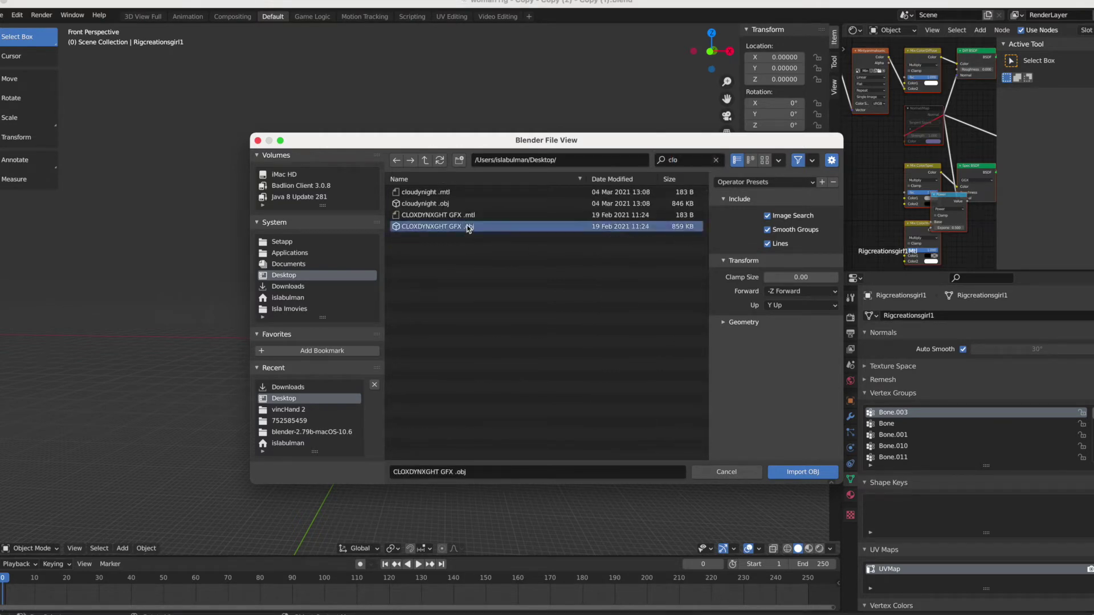
double_click(468, 226)
Step: Rotate the imported character 180° about Z to face front, move it to about -3.7 on X beside the rig, and deselect it
scroll(499, 306, down, 5)
scroll(499, 306, up, 4)
scroll(499, 306, up, 4)
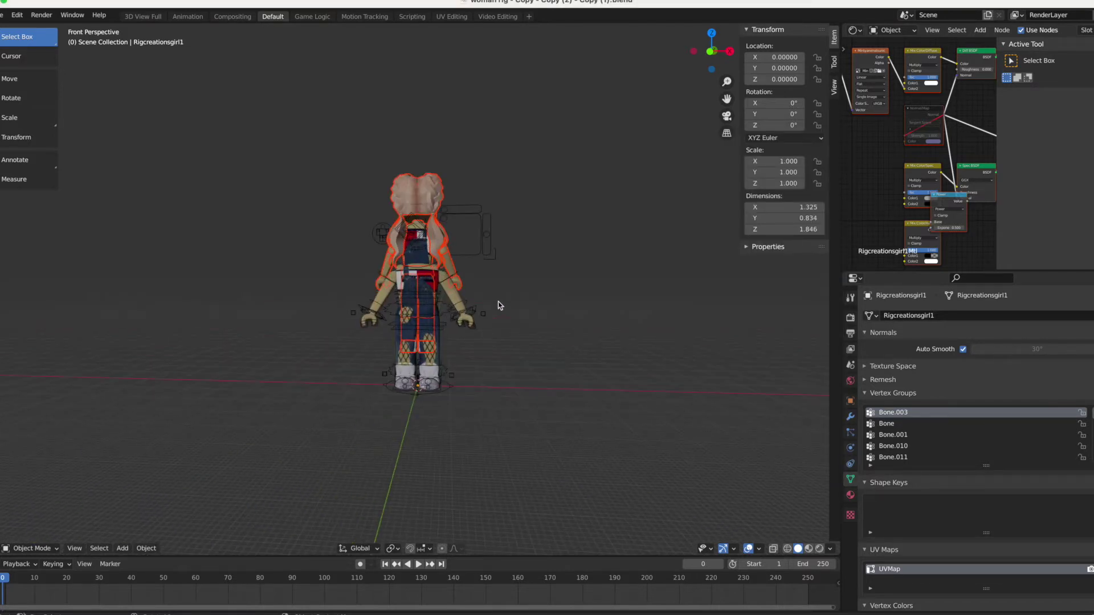
click(23, 98)
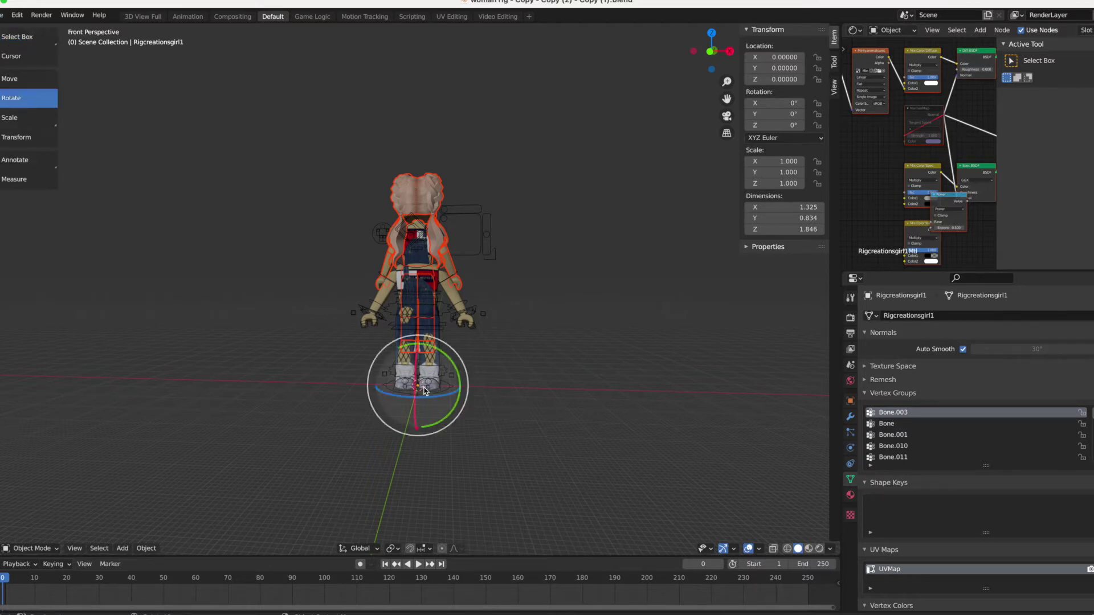
drag(439, 399, 399, 370)
click(35, 79)
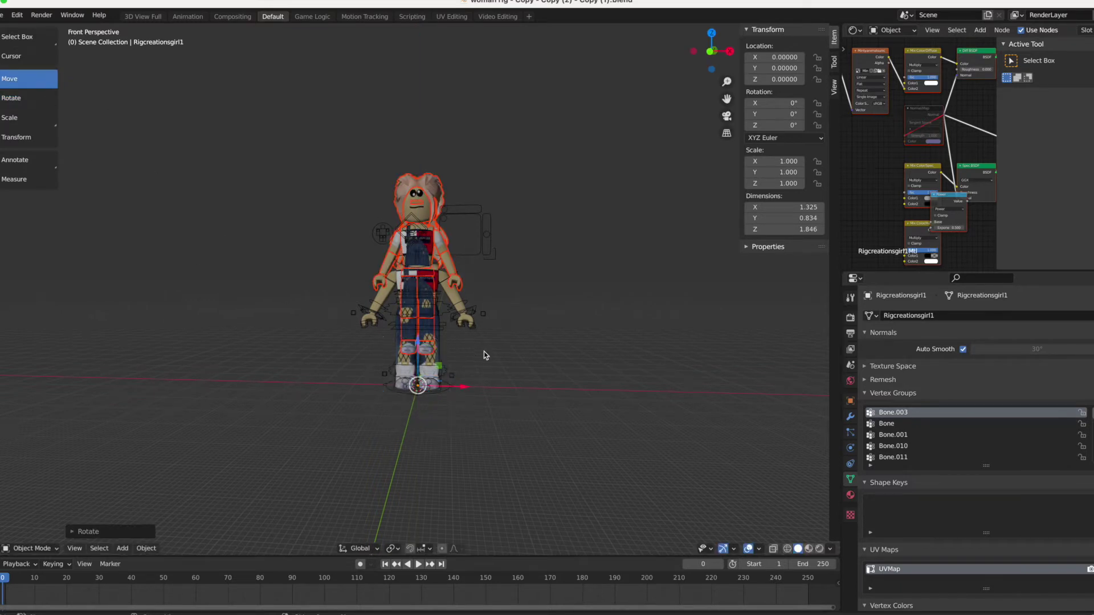
drag(462, 387, 346, 383)
click(473, 436)
Step: Delete the imported character's feet, legs, torso, arms and hands, keeping only the head and hair, and box-select those remaining pieces
click(312, 349)
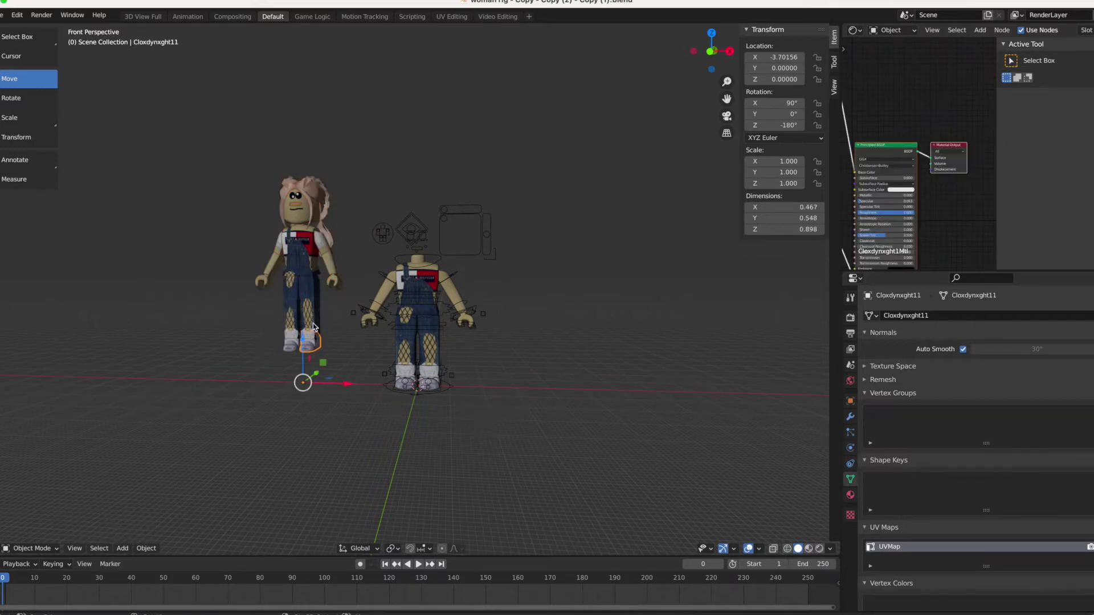
click(289, 347)
click(317, 277)
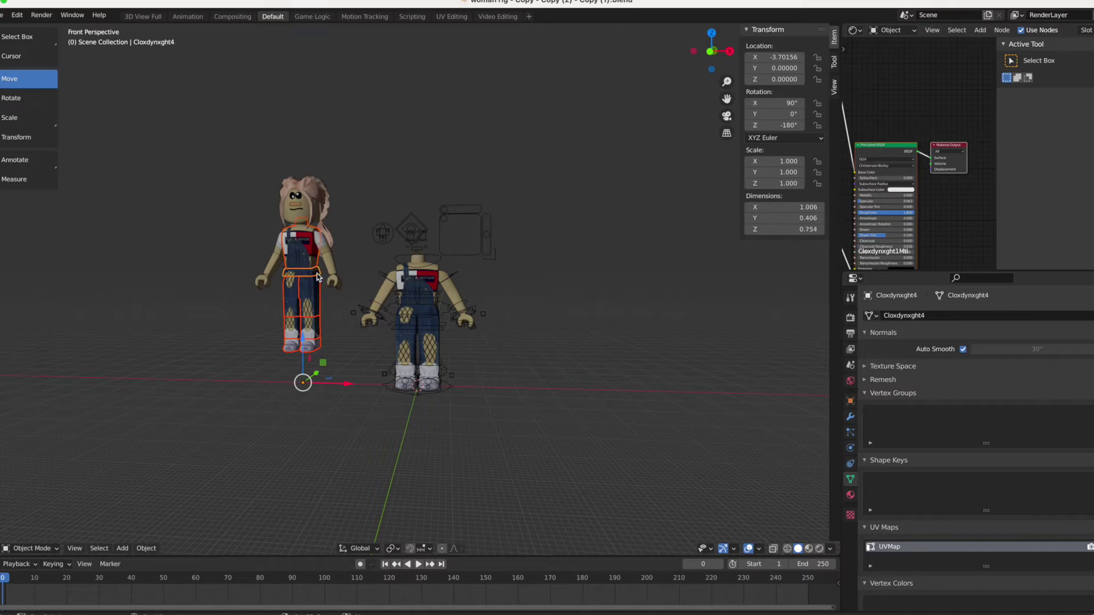
click(334, 274)
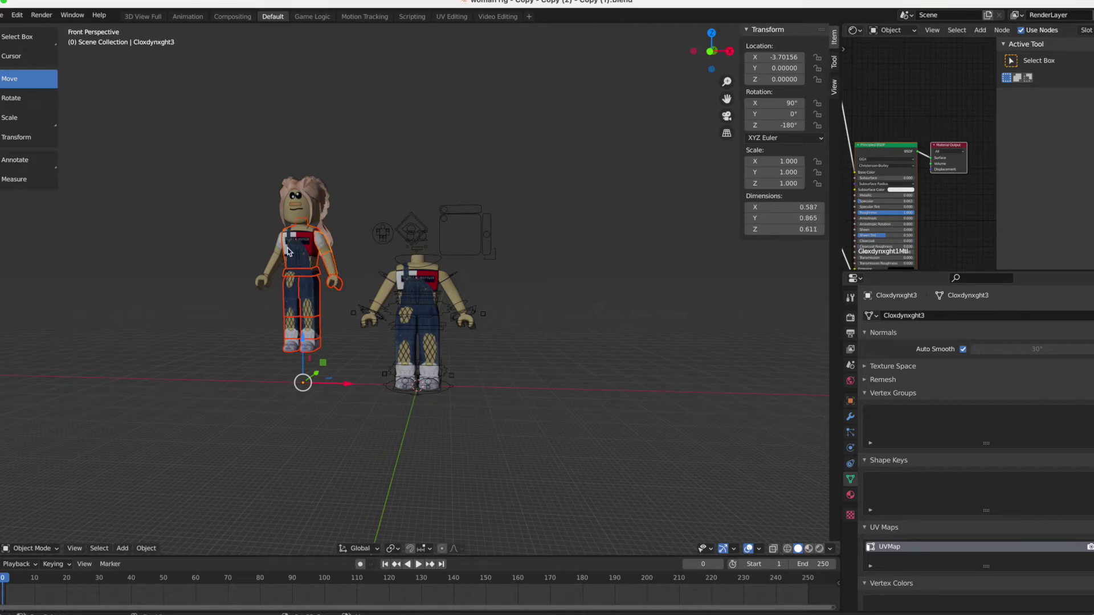
click(270, 272)
click(265, 281)
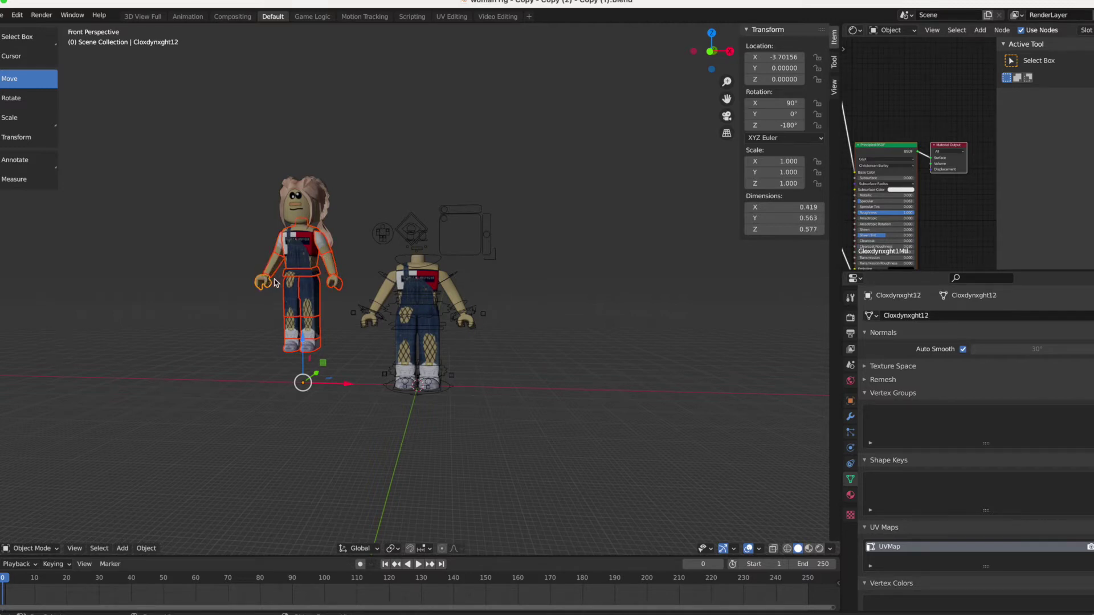
right_click(289, 269)
click(287, 266)
drag(230, 136, 339, 245)
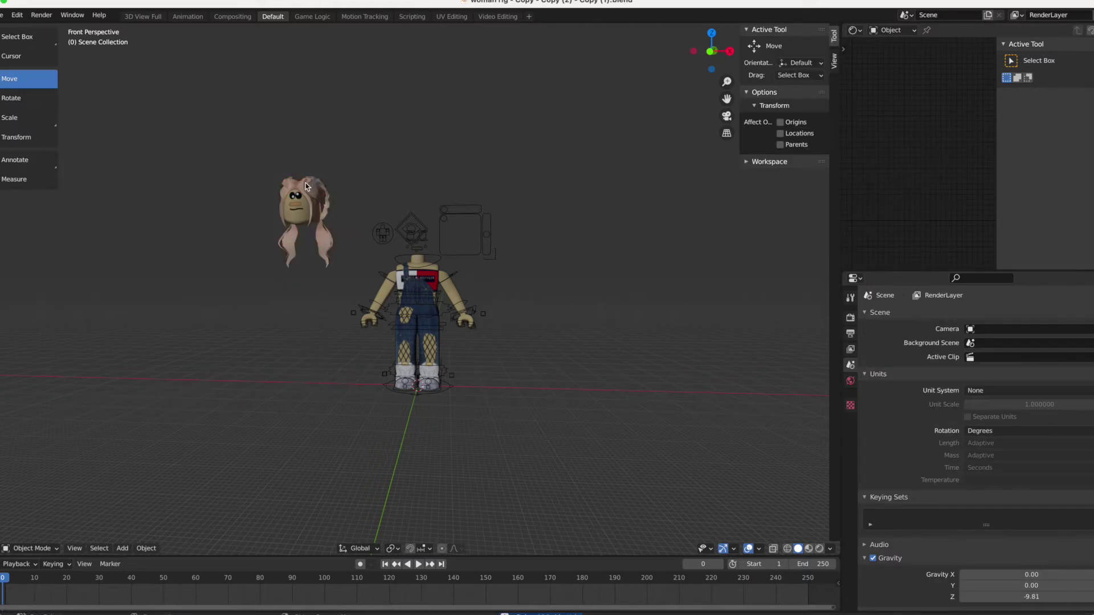
Step: Try to apply the Geometry to Origin and Origin to Geometry commands to the head and hair
click(23, 16)
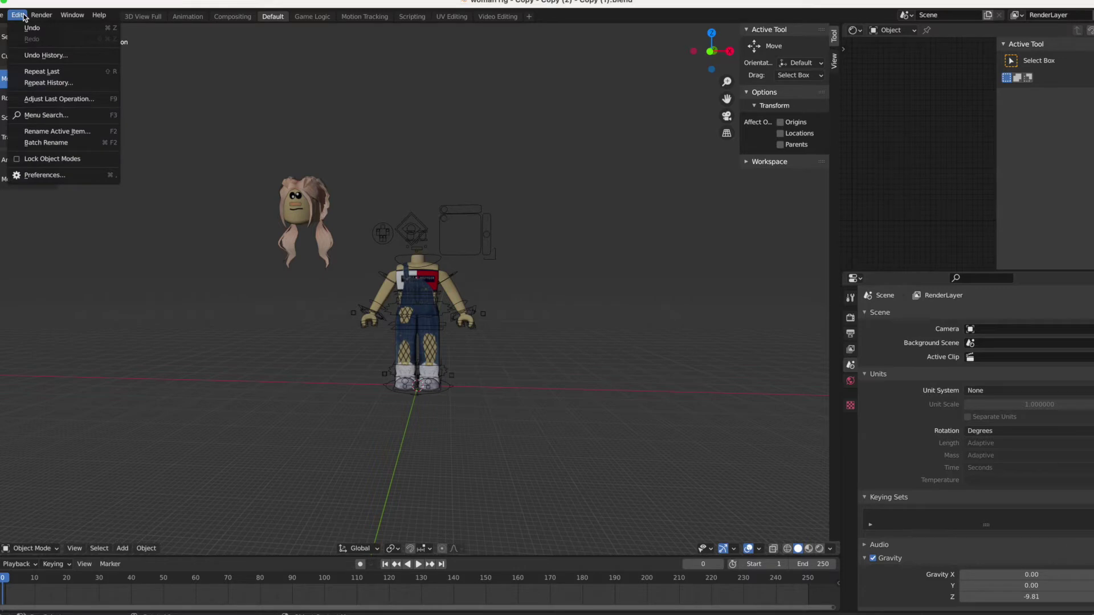
click(60, 115)
text(oor)
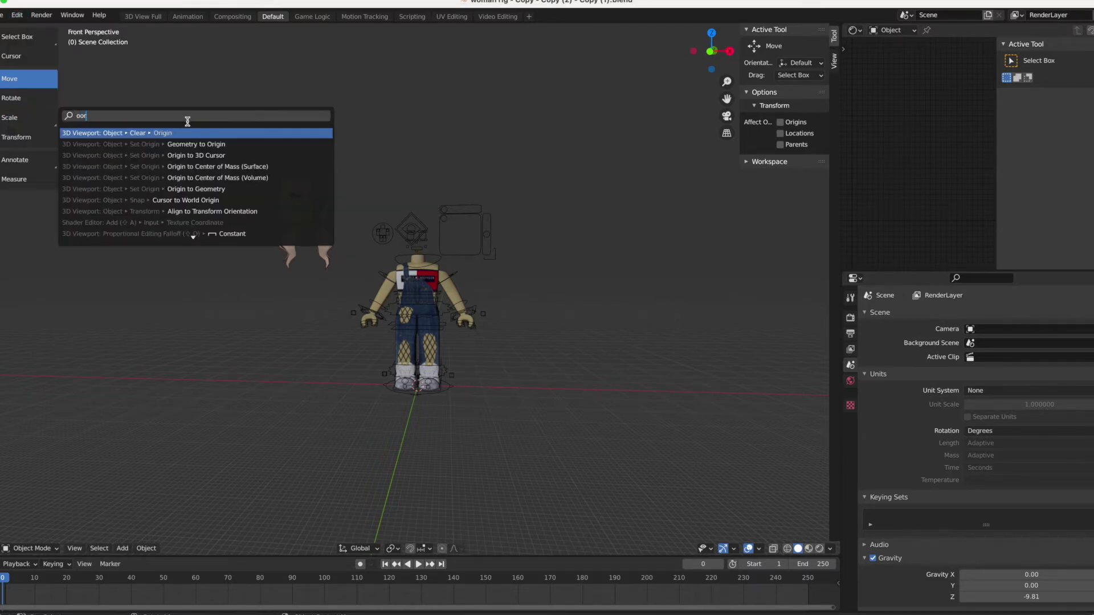
click(191, 145)
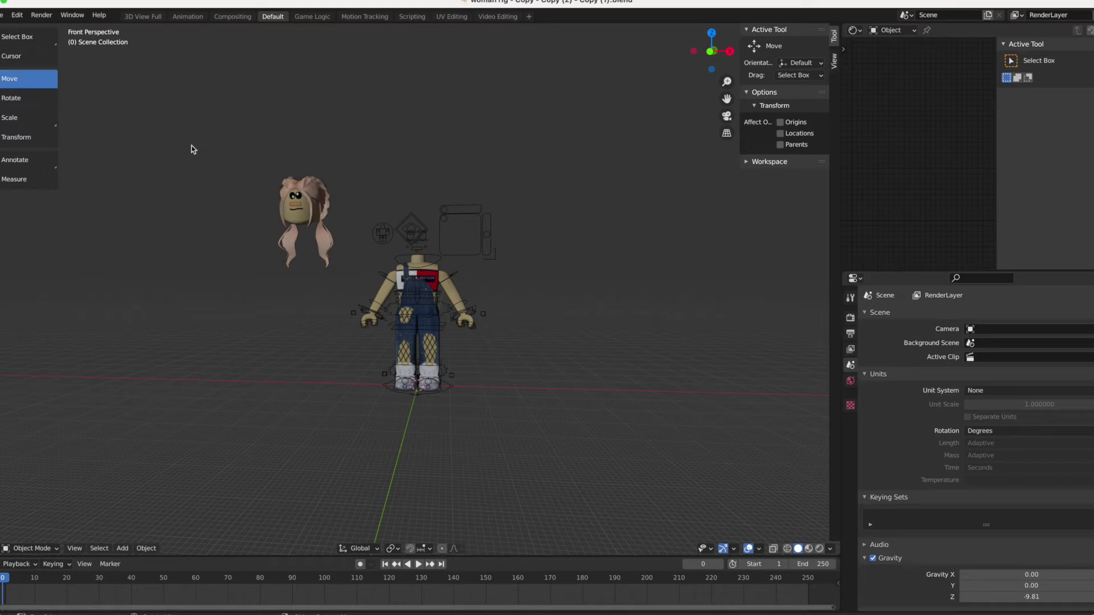
click(3, 15)
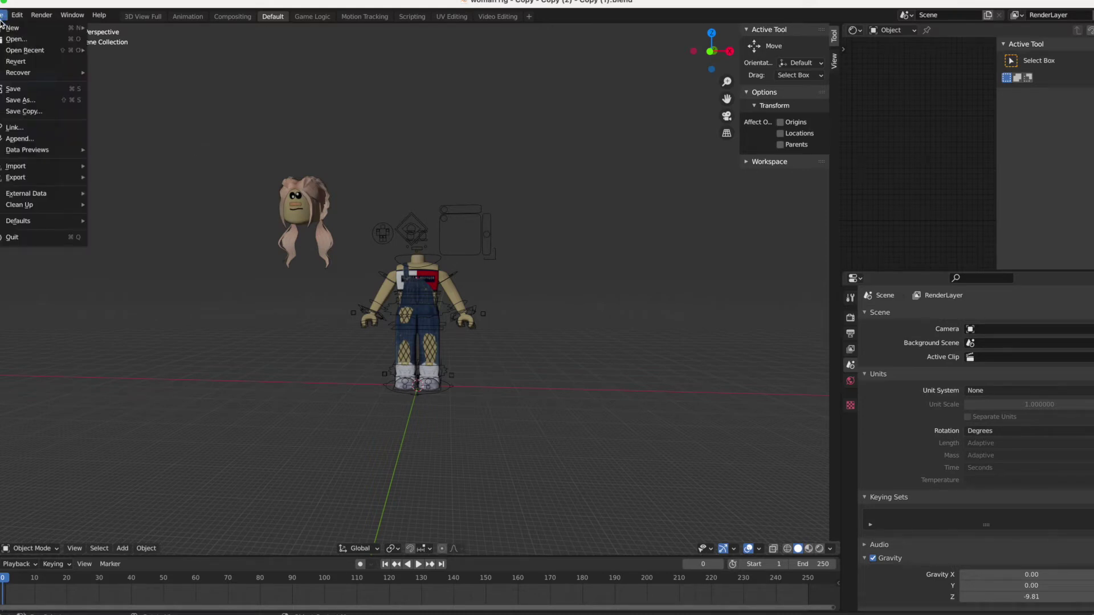
click(14, 18)
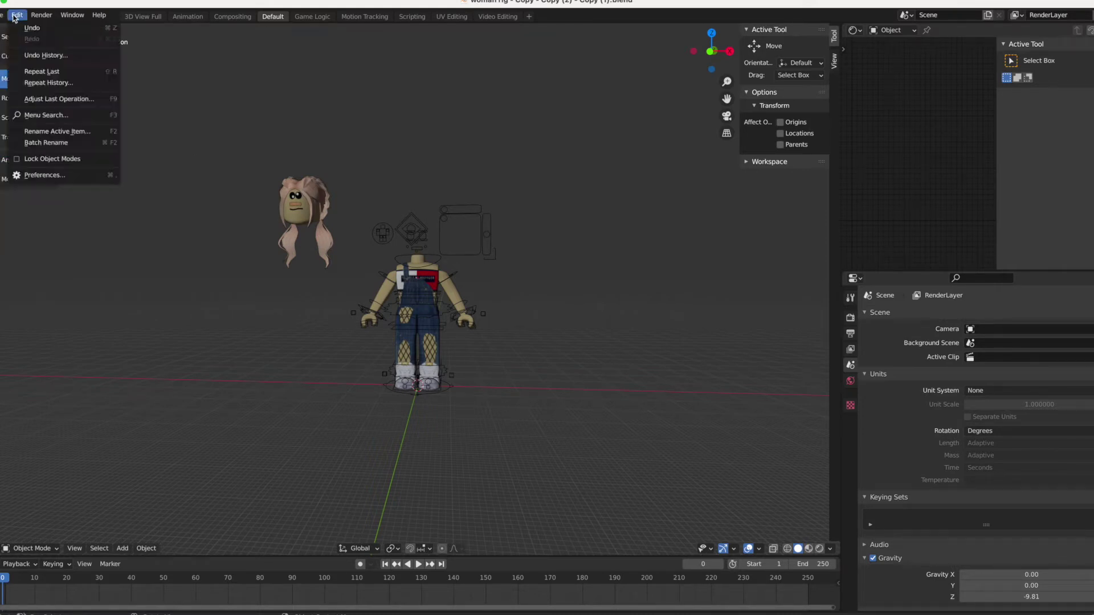
click(46, 115)
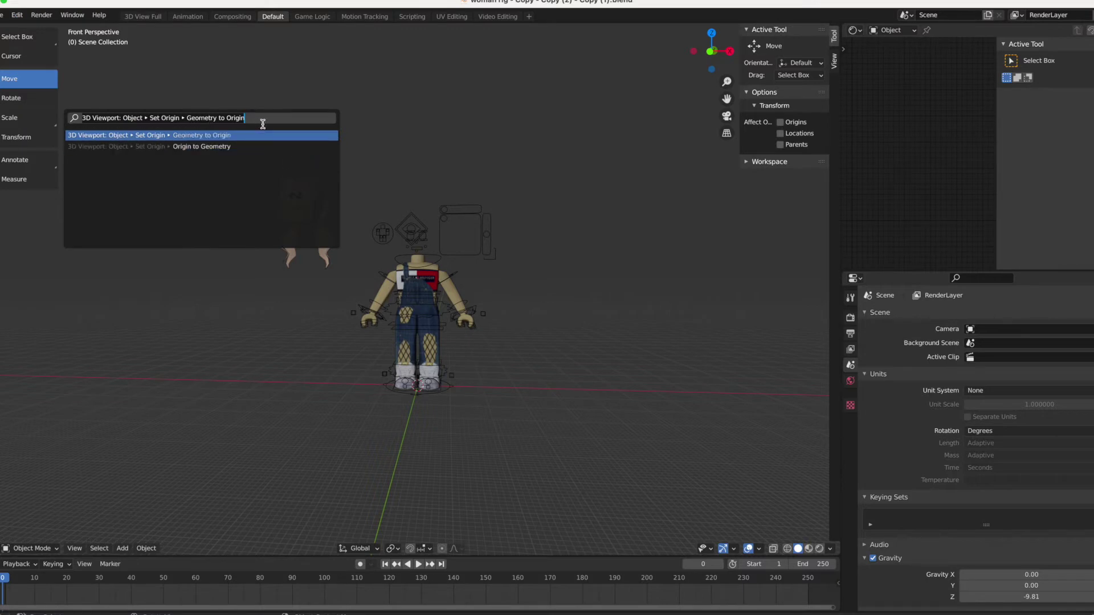
click(237, 147)
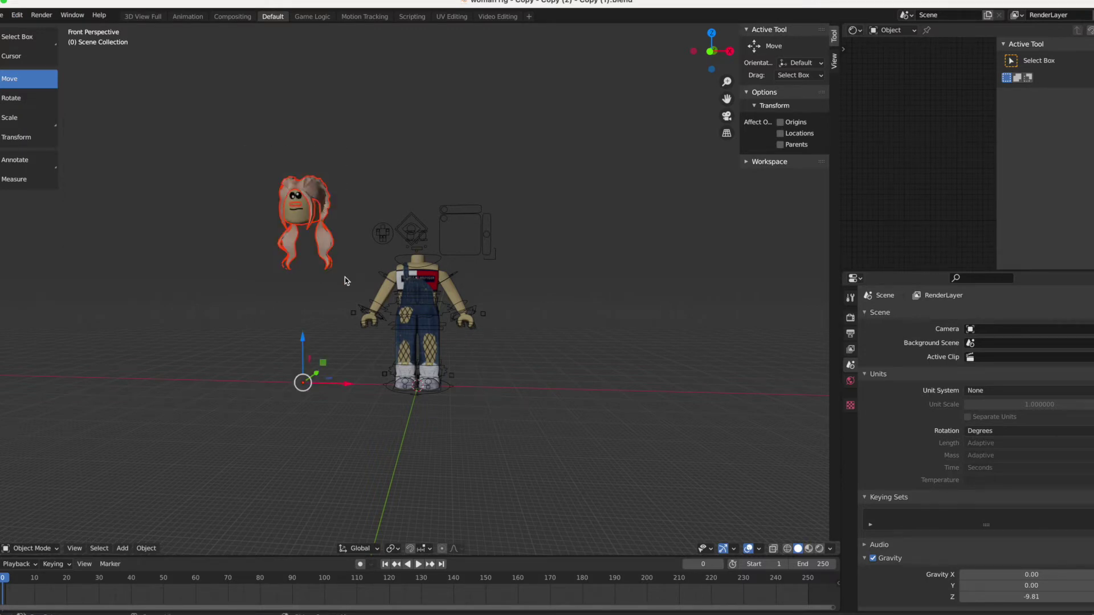
Step: Move the selected head and hair along X and down onto the rig's neck, deselect them, and switch to the Select Circle tool
drag(352, 383, 546, 395)
drag(495, 349, 501, 383)
drag(541, 429, 460, 421)
click(593, 432)
key(w)
key(w)
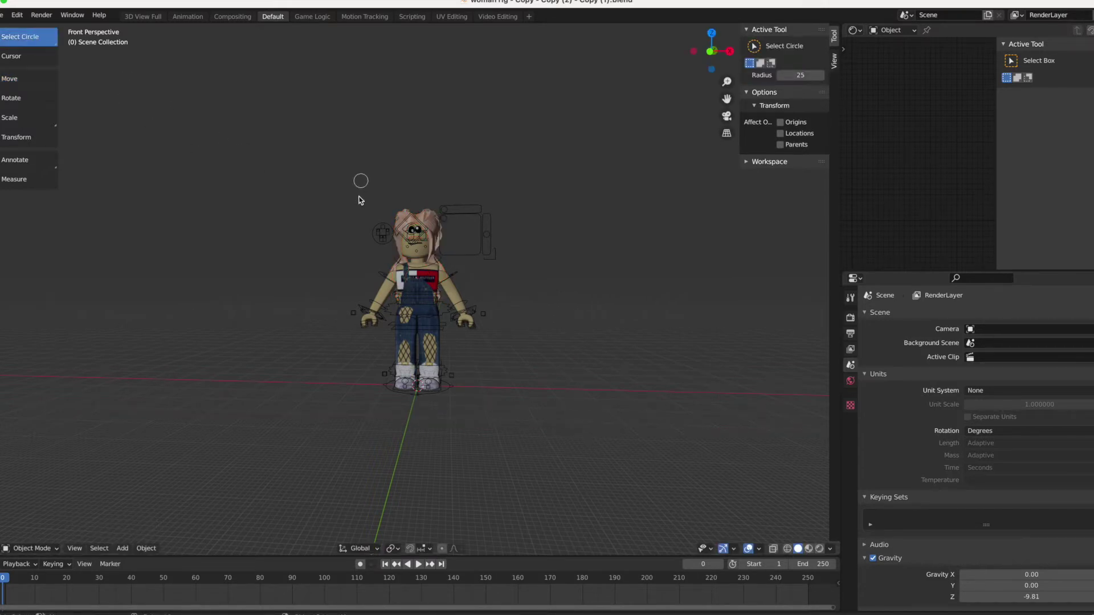
scroll(491, 255, up, 1)
scroll(519, 300, up, 1)
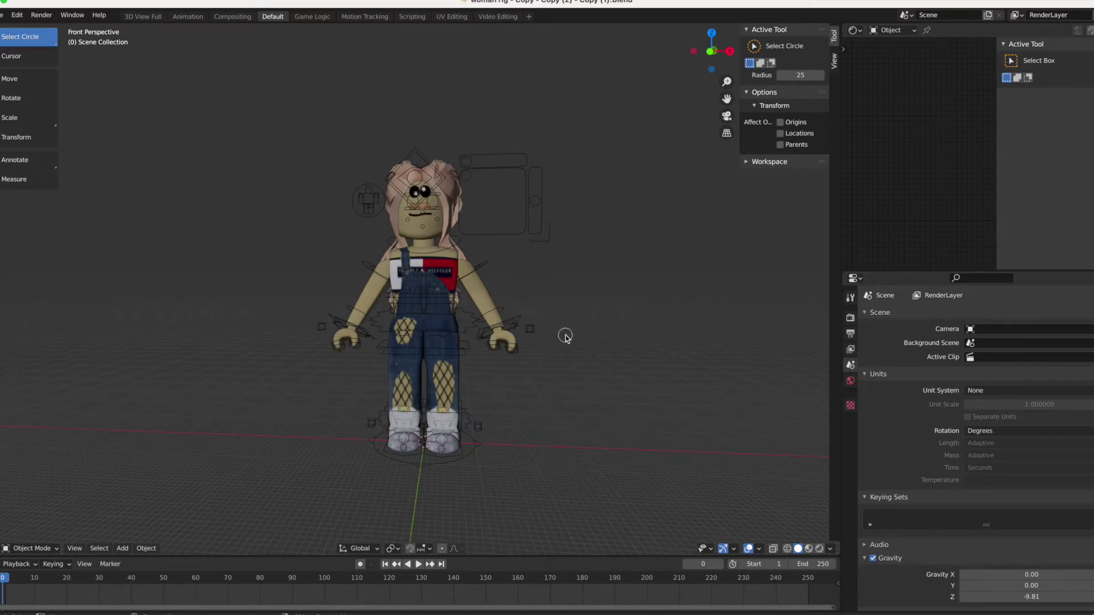
scroll(564, 336, down, 10)
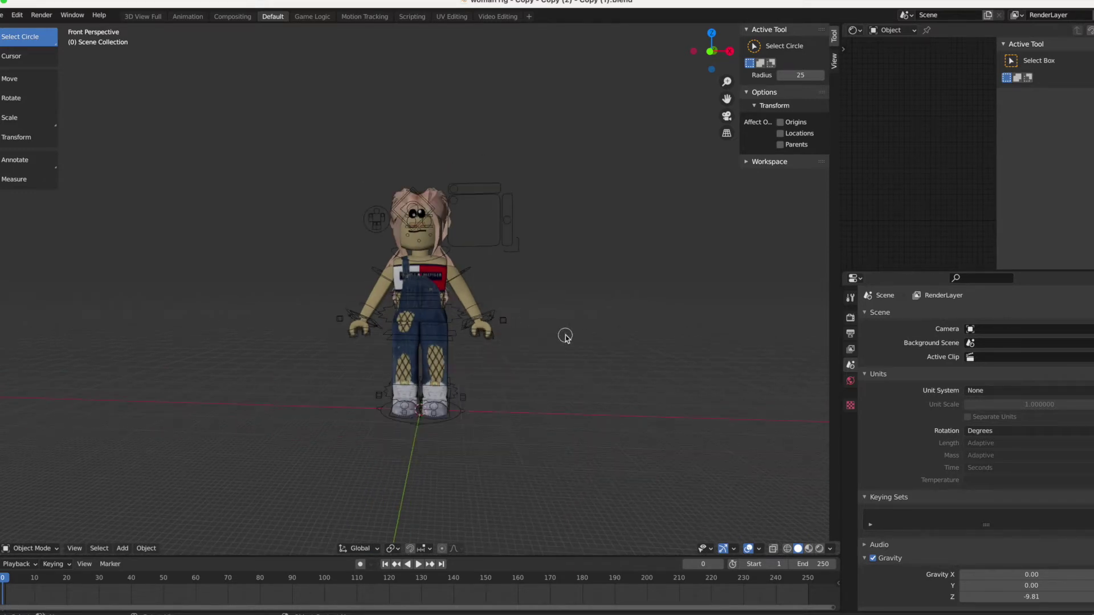
scroll(565, 336, up, 10)
scroll(565, 336, down, 2)
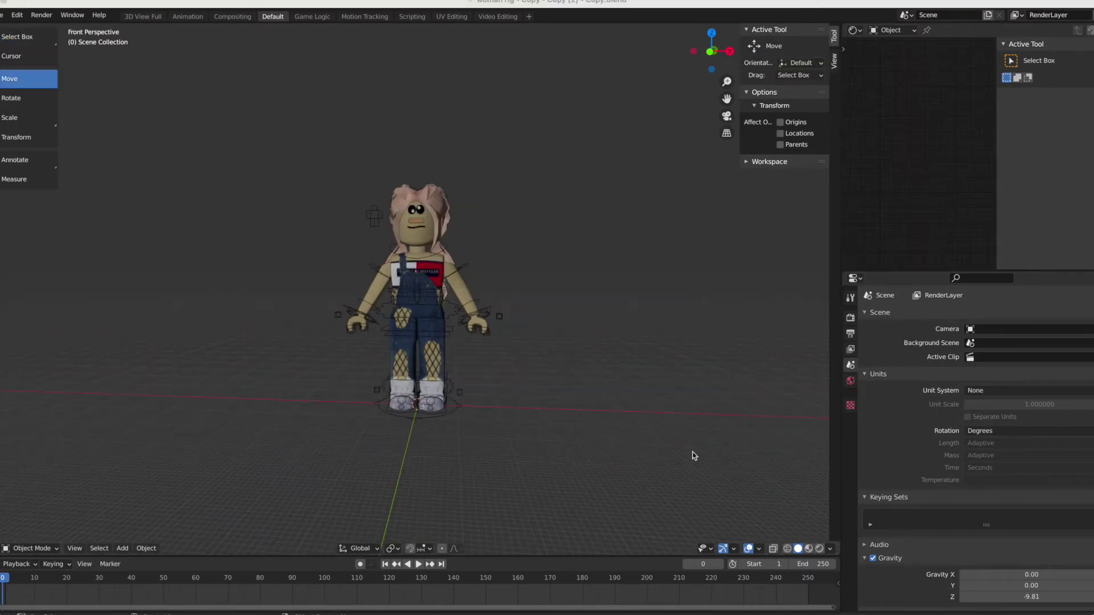
Step: Rotate the upper-arm bone of the character's left arm so the arm hangs closer to the body
scroll(600, 376, up, 2)
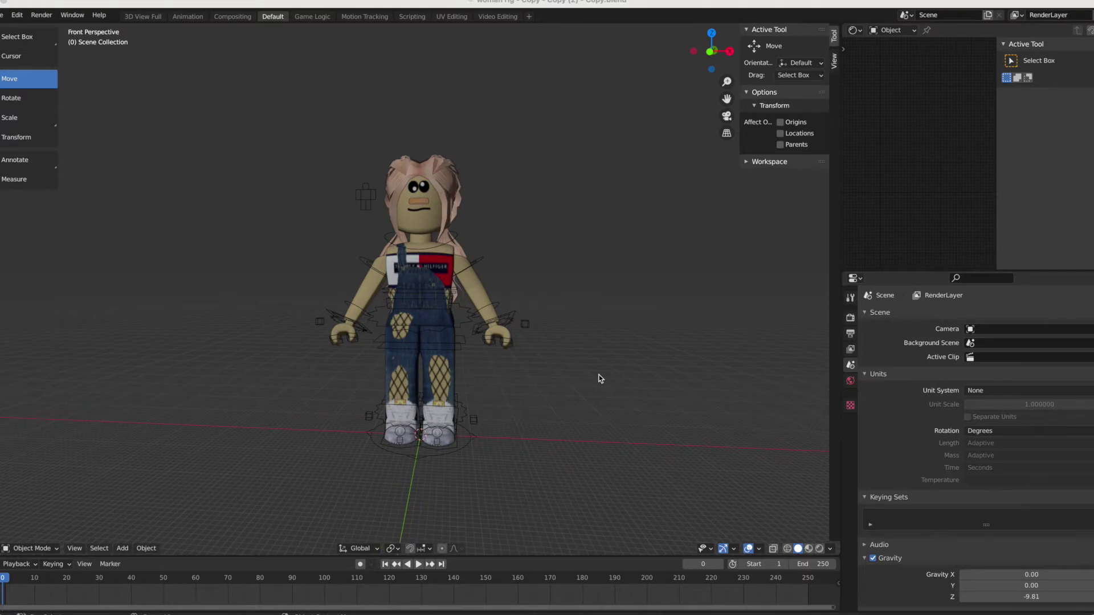
click(496, 303)
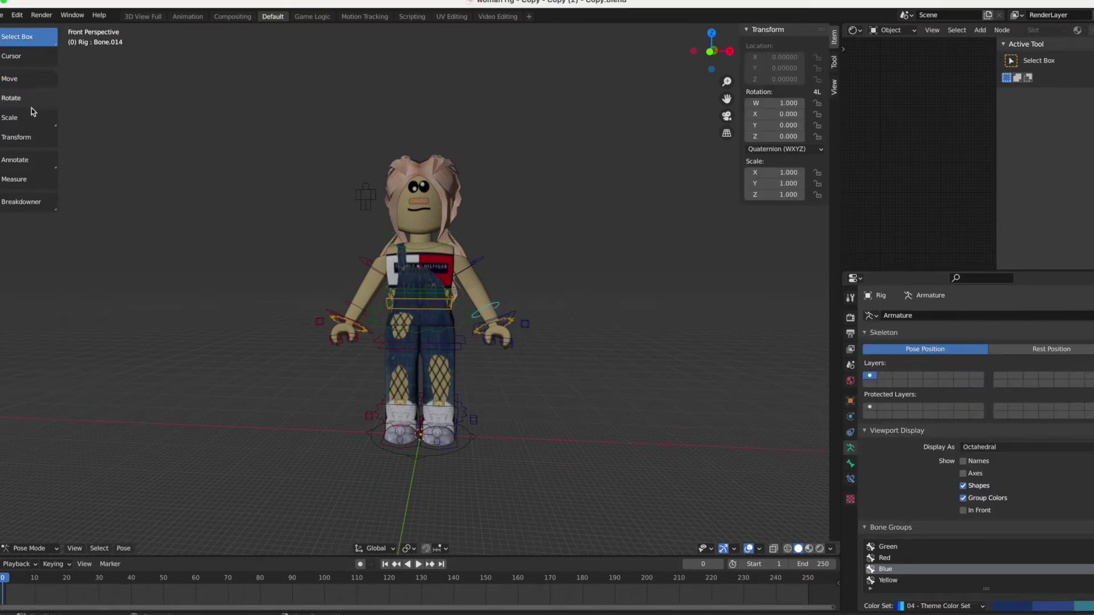
click(12, 98)
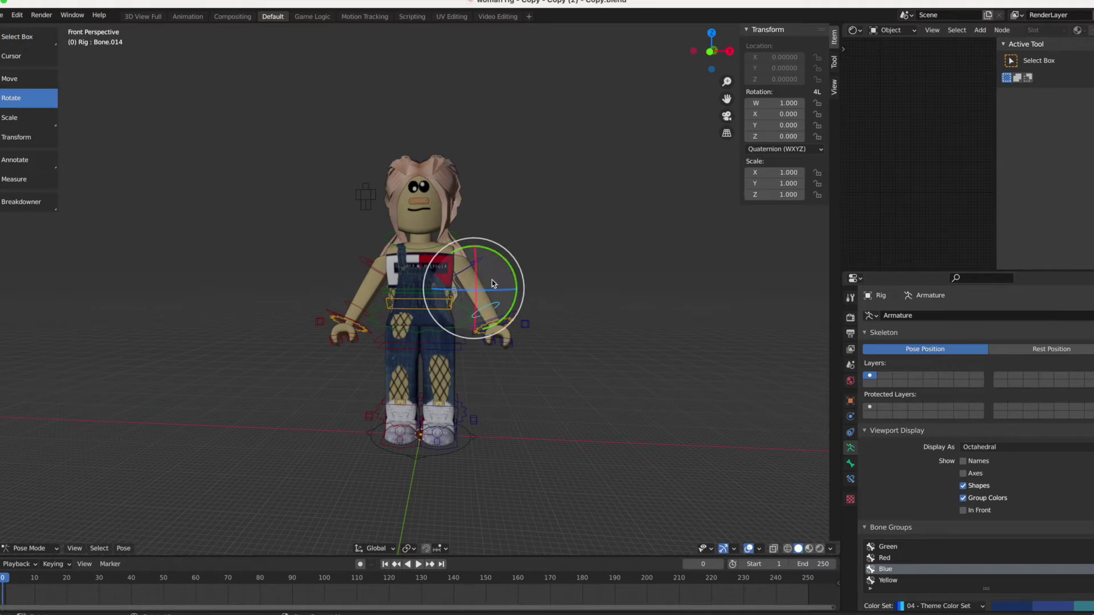
click(487, 256)
click(488, 260)
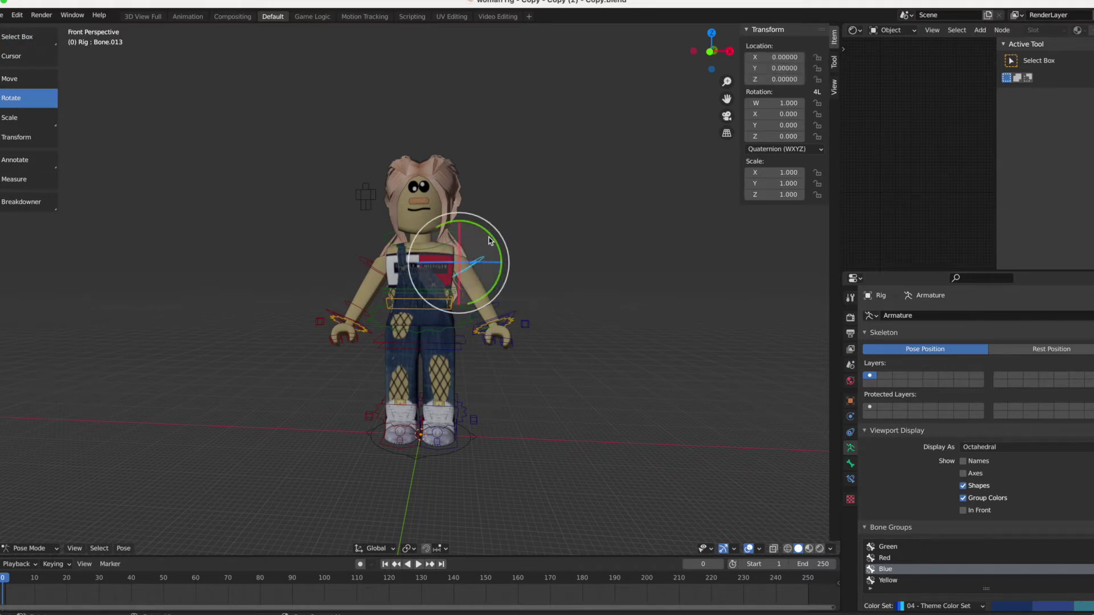
drag(492, 243, 462, 248)
drag(462, 176, 496, 266)
click(584, 370)
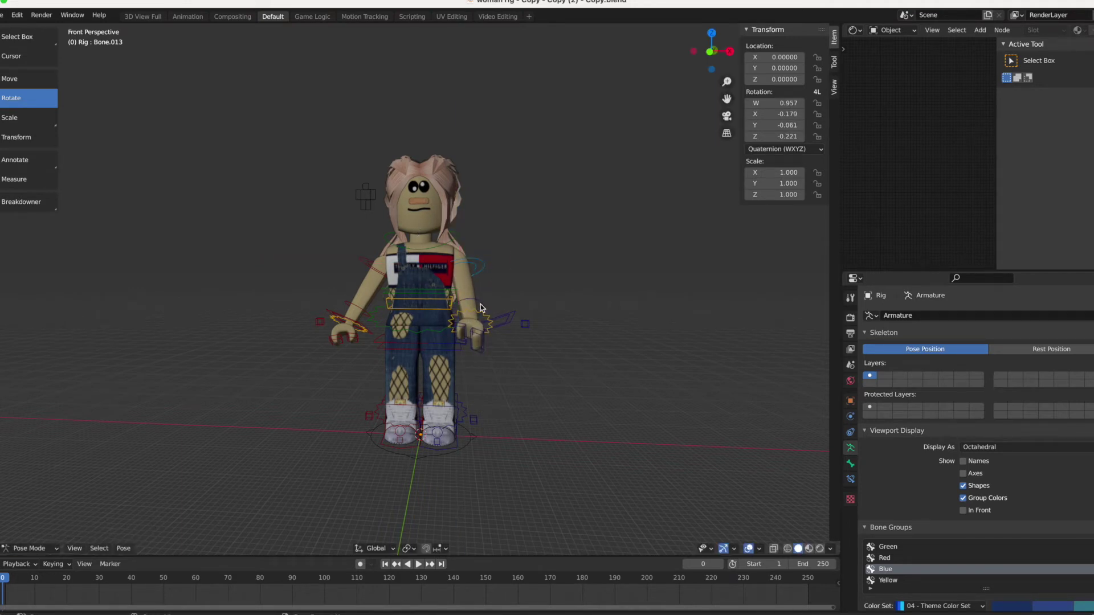
Step: Rotate the forearm bone of the character's left arm slightly to give the elbow a small bend
click(480, 307)
drag(469, 303, 465, 279)
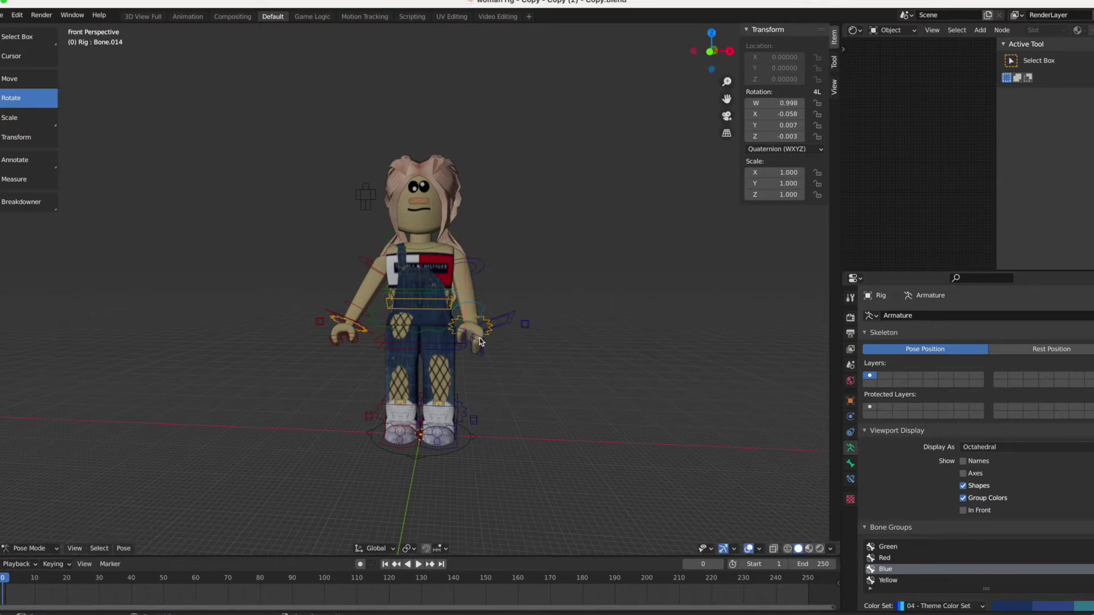
drag(489, 295, 510, 354)
Step: Rotate the finger and hand bones of the character's left hand slightly to give the hand a relaxed pose
click(485, 348)
click(483, 349)
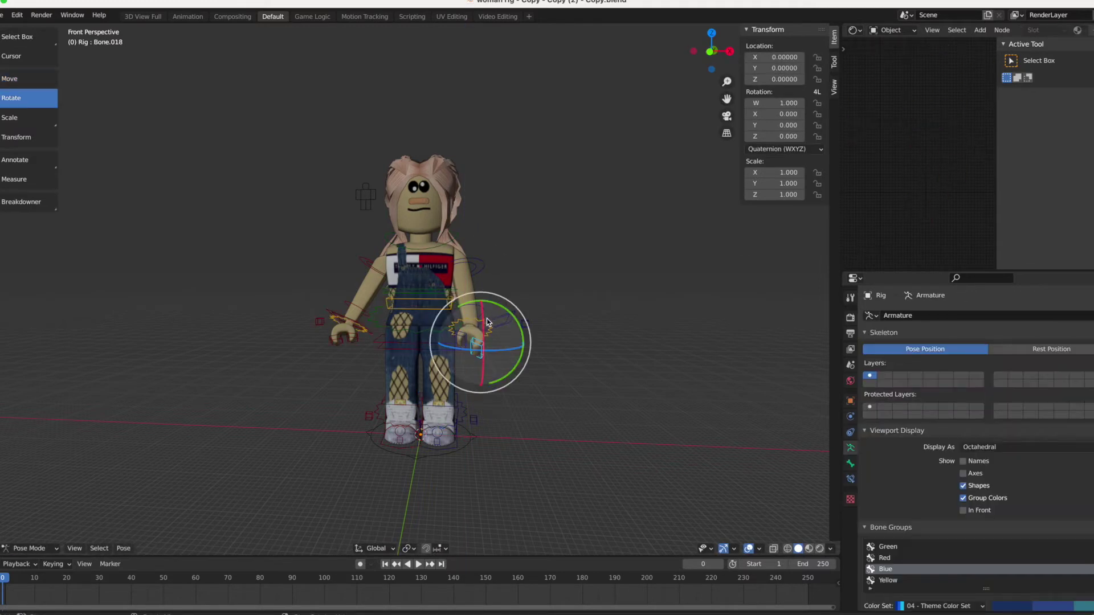
mouse_move(493, 304)
mouse_down()
mouse_move(449, 316)
mouse_move(458, 365)
mouse_move(501, 365)
mouse_move(504, 319)
mouse_move(509, 354)
mouse_move(518, 328)
mouse_move(502, 308)
mouse_move(512, 303)
mouse_move(511, 316)
mouse_move(502, 310)
mouse_up()
click(490, 332)
mouse_move(491, 334)
mouse_down()
mouse_move(476, 336)
mouse_move(488, 320)
mouse_move(477, 328)
mouse_up()
click(574, 353)
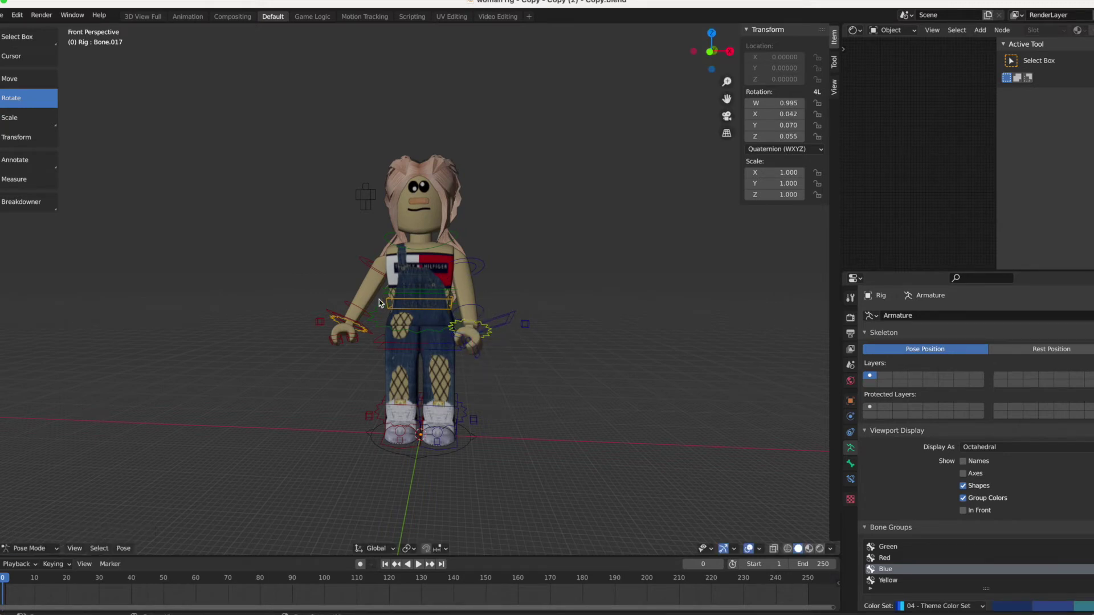
Step: Swing the upper-arm bone of the character's right arm forward and in toward the body, and rotate its forearm bone
click(371, 267)
drag(395, 221, 383, 219)
drag(380, 276, 393, 252)
click(445, 295)
click(374, 278)
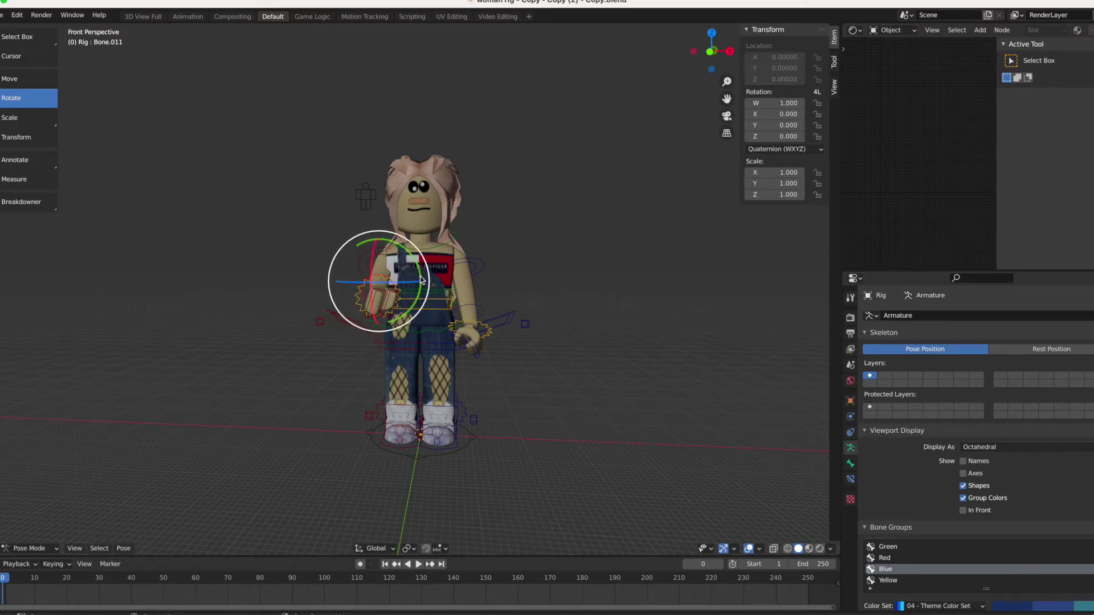
drag(376, 277, 396, 258)
Step: Rotate the thigh bone of the character's left leg forward and bend the lower-leg bone back at the knee
click(429, 353)
drag(438, 342, 575, 359)
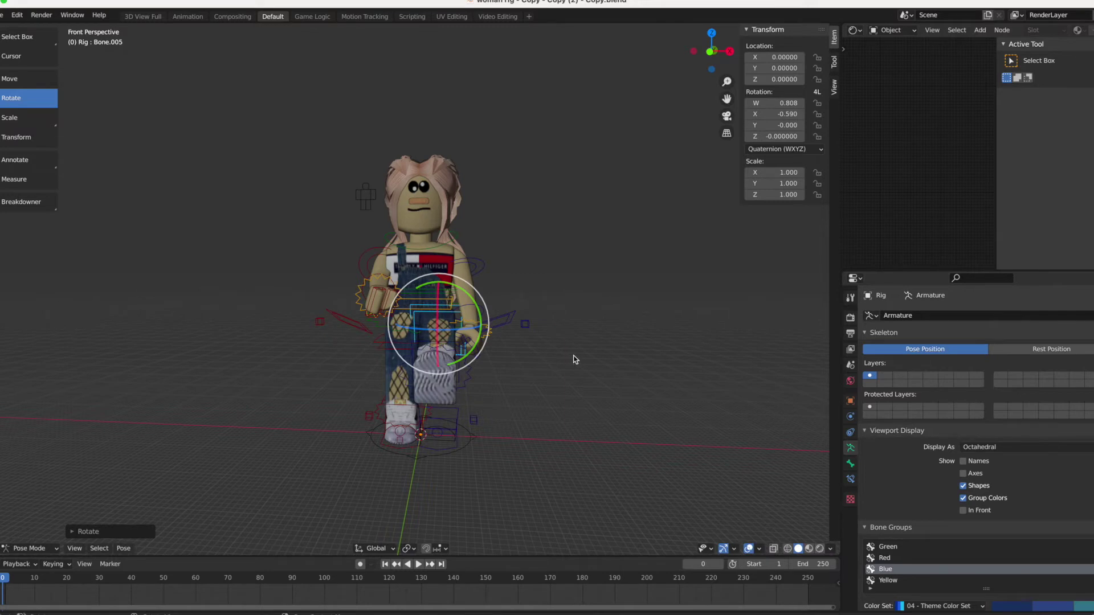
click(574, 360)
click(447, 342)
drag(436, 343, 429, 360)
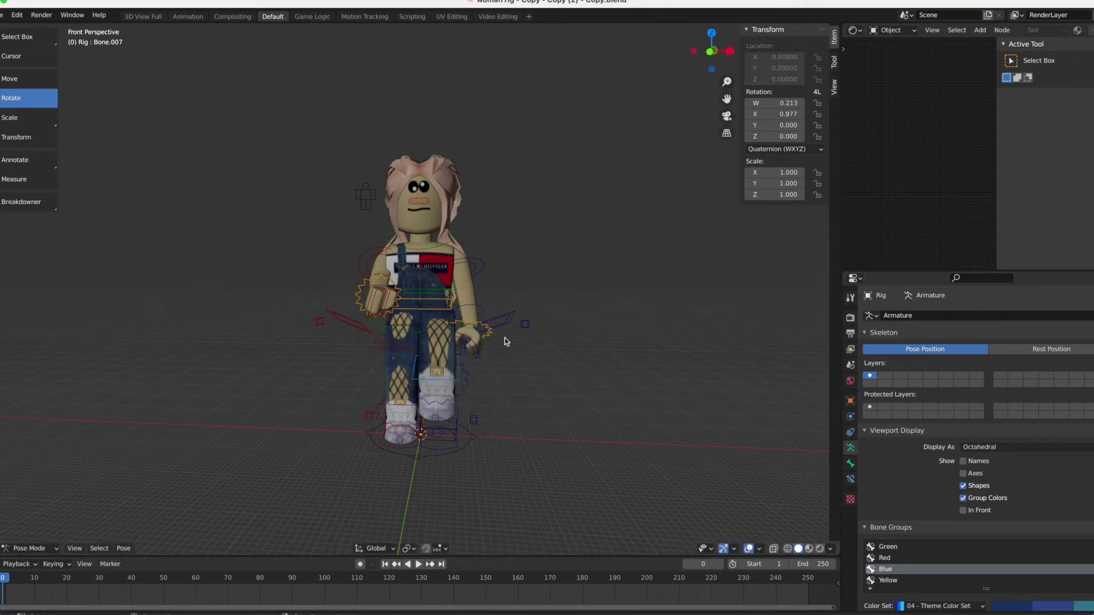
Step: Rotate the thigh and lower-leg bones of both legs forward to bring the character into a seated pose
click(445, 317)
drag(445, 316, 488, 366)
click(436, 382)
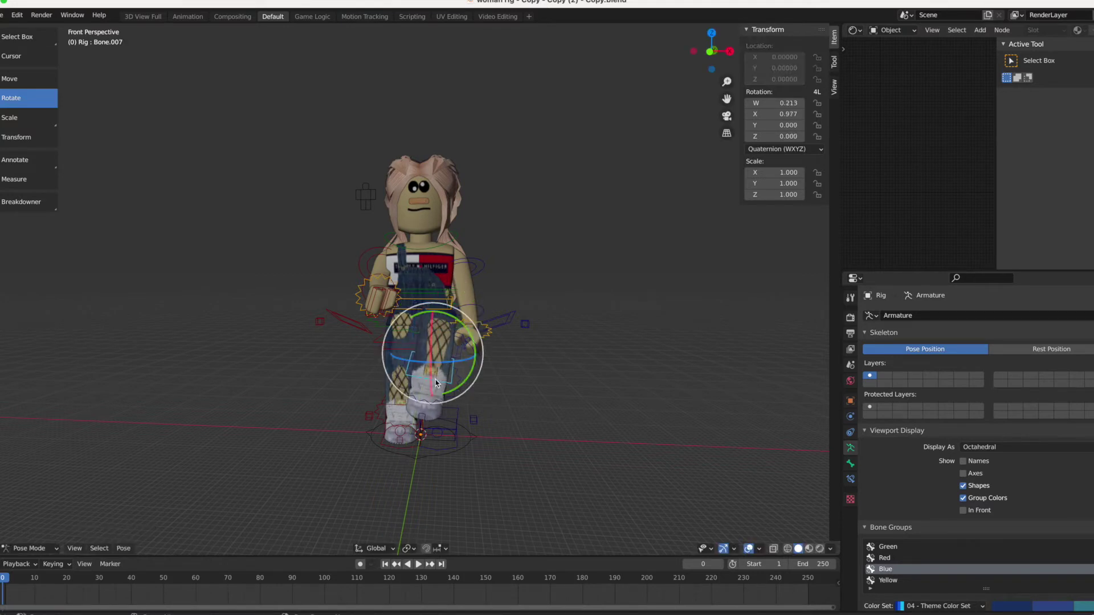
drag(429, 373, 483, 375)
click(395, 343)
click(382, 329)
click(427, 359)
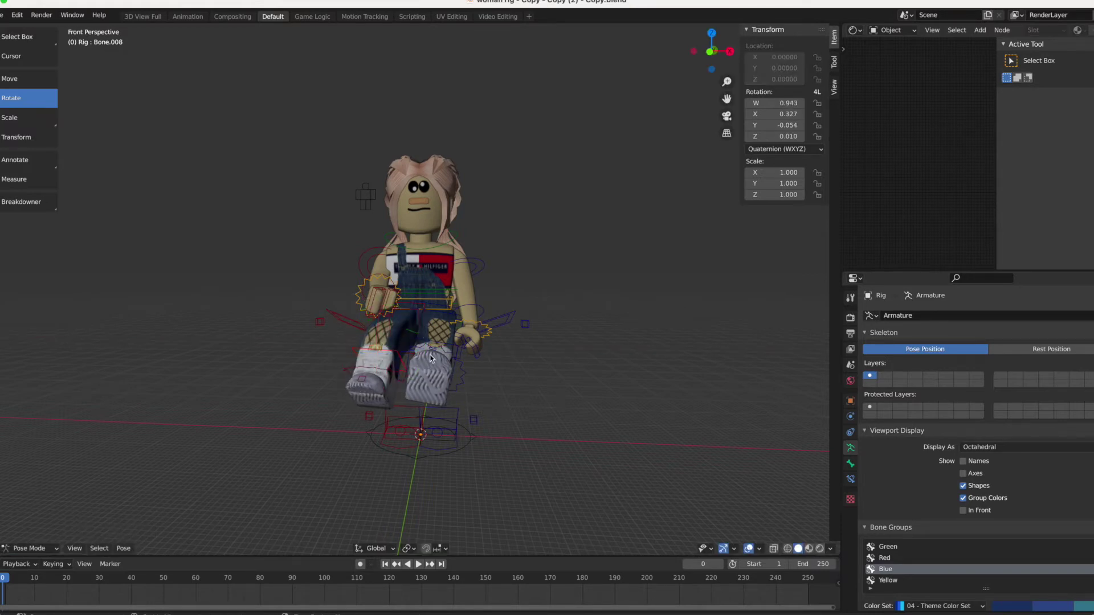
Step: Rotate the left leg's bones slightly to refine the seated pose, and slightly turn the right leg's bone Bone.020
click(452, 352)
drag(438, 335, 398, 285)
drag(414, 353, 436, 366)
key(ctrl+Tab)
click(364, 381)
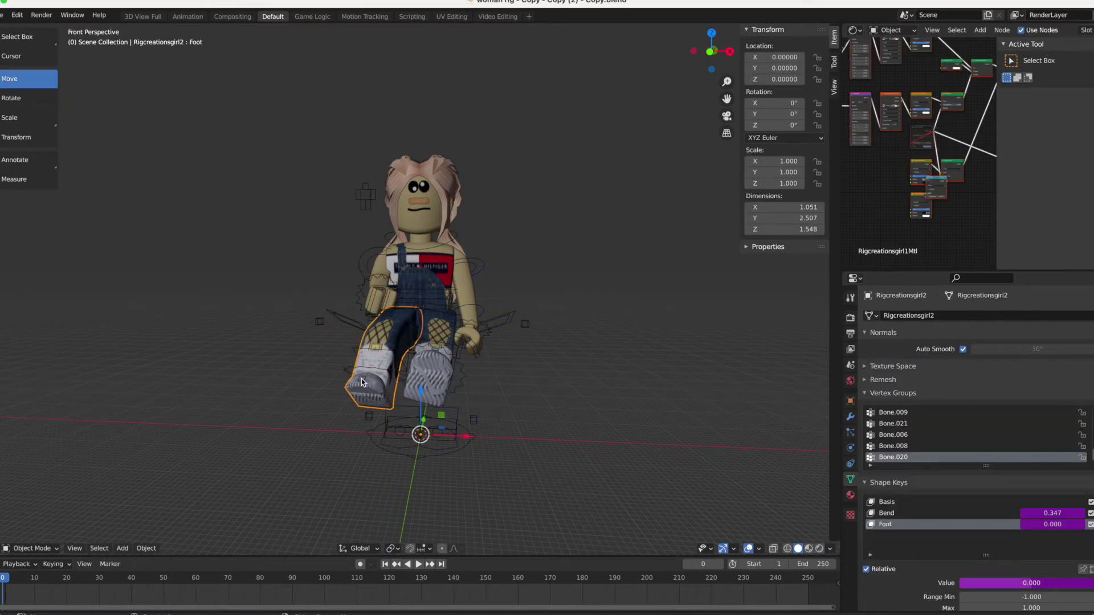
click(368, 371)
mouse_move(380, 342)
mouse_down()
mouse_move(292, 364)
mouse_move(341, 426)
mouse_move(305, 365)
mouse_move(379, 349)
mouse_up()
Step: Save the posed scene as a new blend file with a gfx tutorial name in the Downloads folder
scroll(559, 361, down, 6)
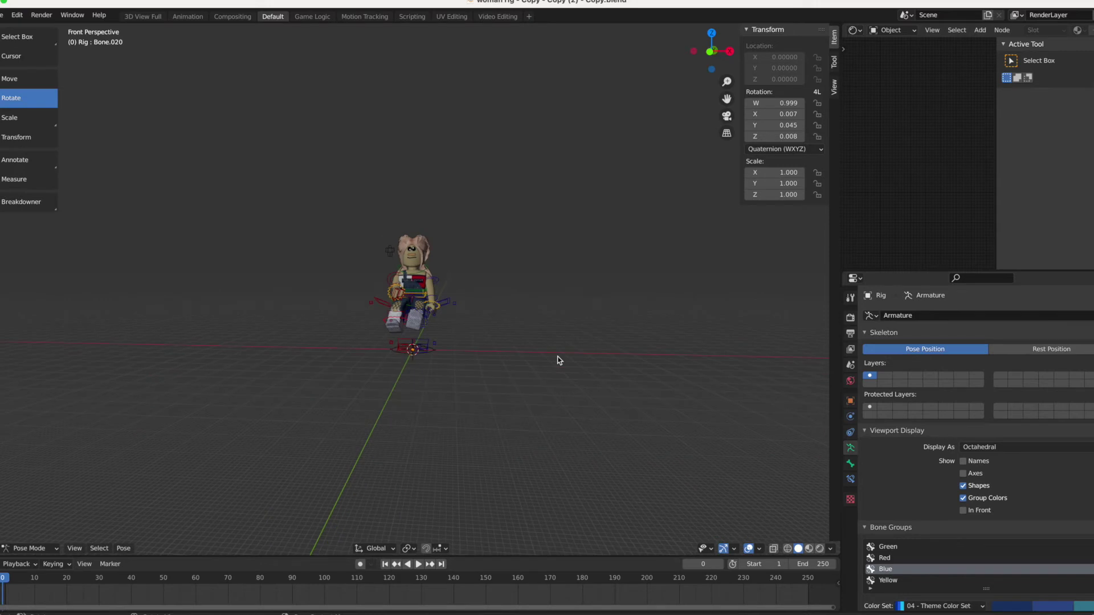
scroll(559, 361, up, 3)
scroll(559, 361, down, 1)
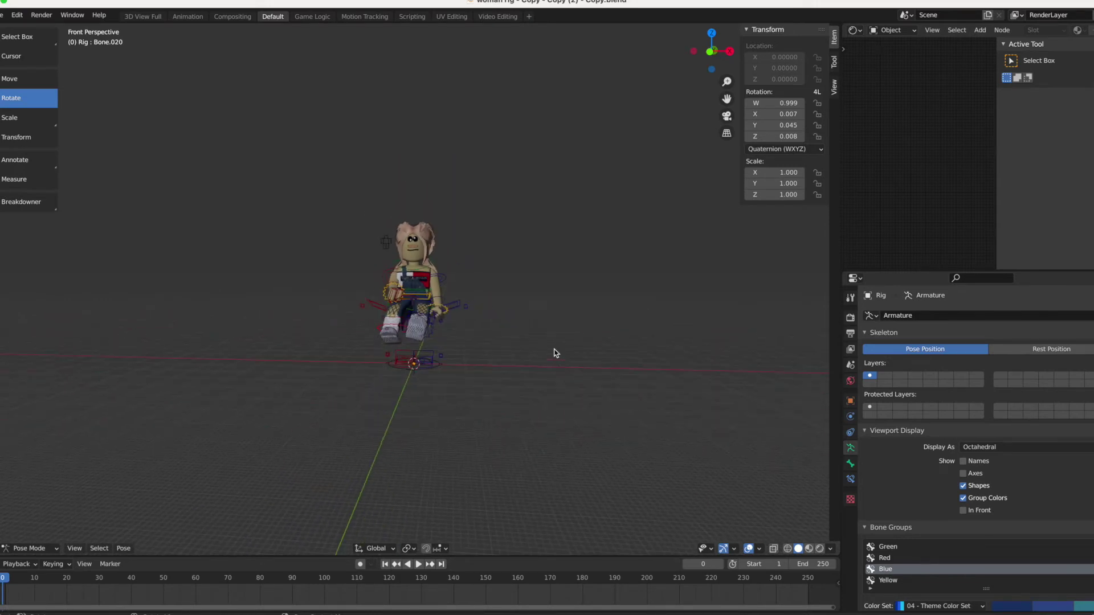
click(3, 17)
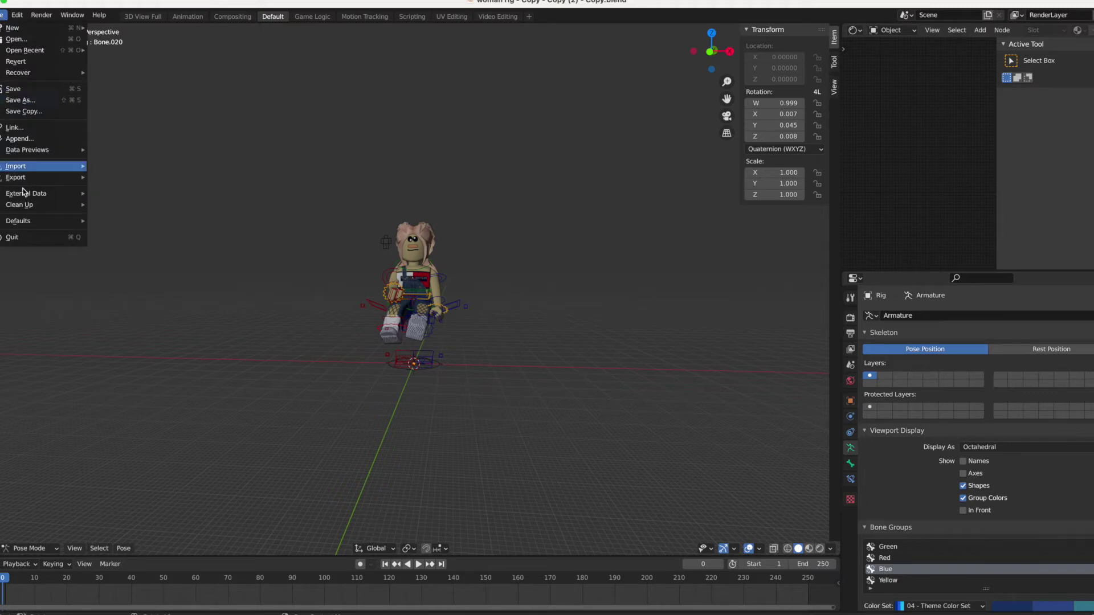
click(20, 100)
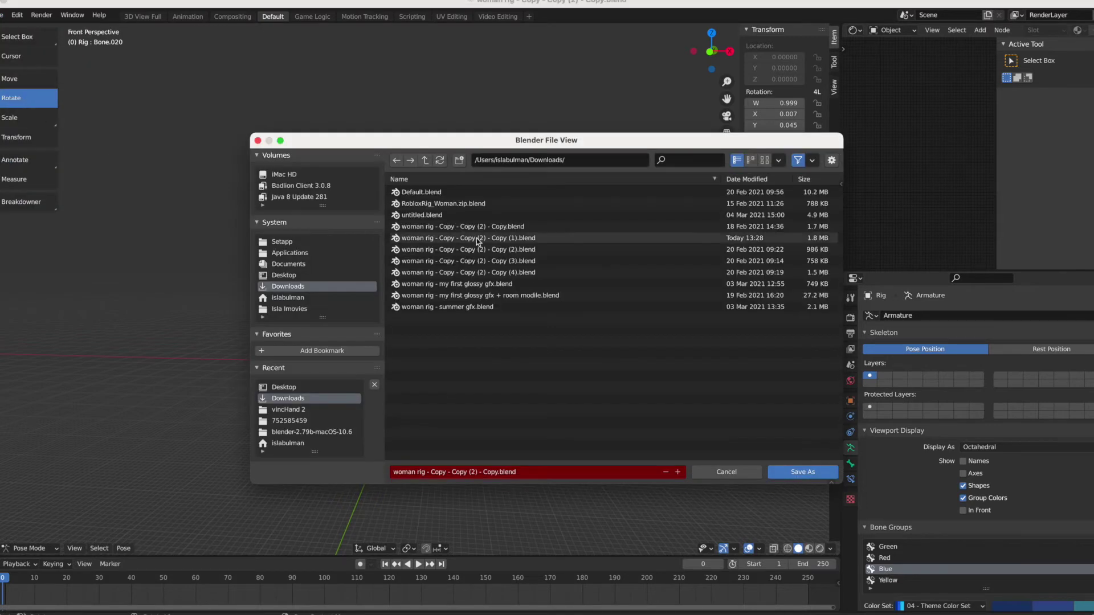
click(520, 473)
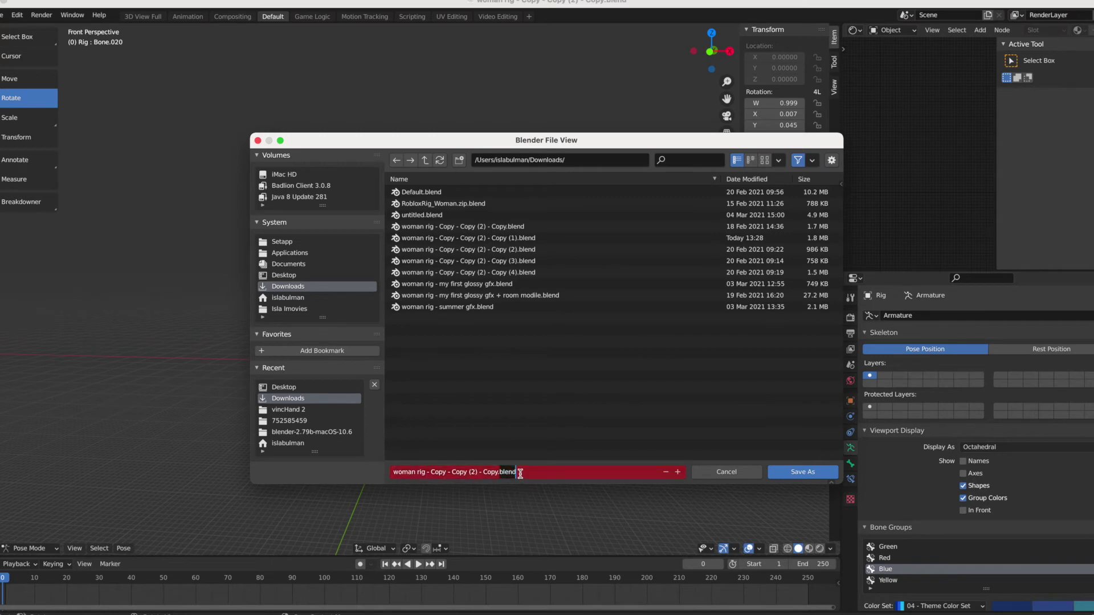
drag(519, 473, 367, 465)
text(gf)
click(791, 472)
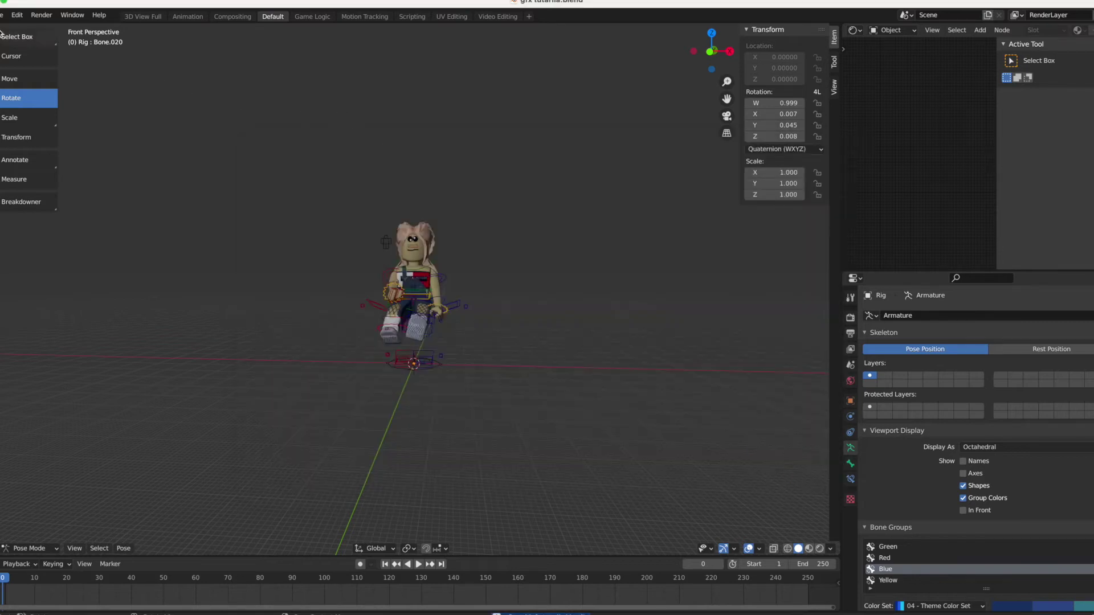
Step: Import the Wavefront model orange aesthetic room gfx.obj from the Desktop, filtering the file list by "roo"
click(2, 15)
mouse_move(40, 170)
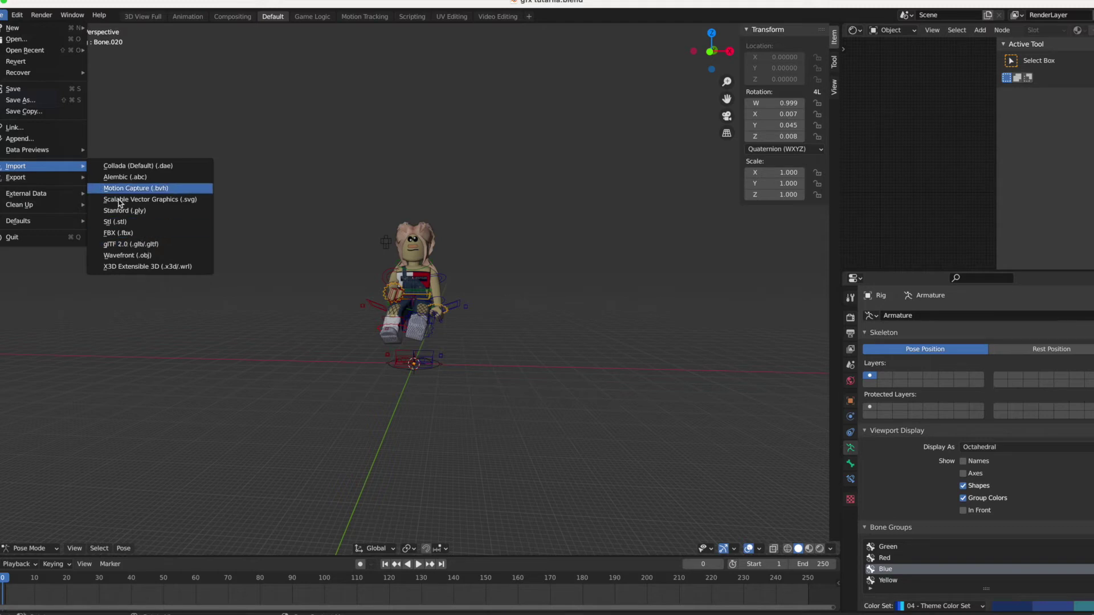
click(148, 255)
click(737, 323)
click(737, 323)
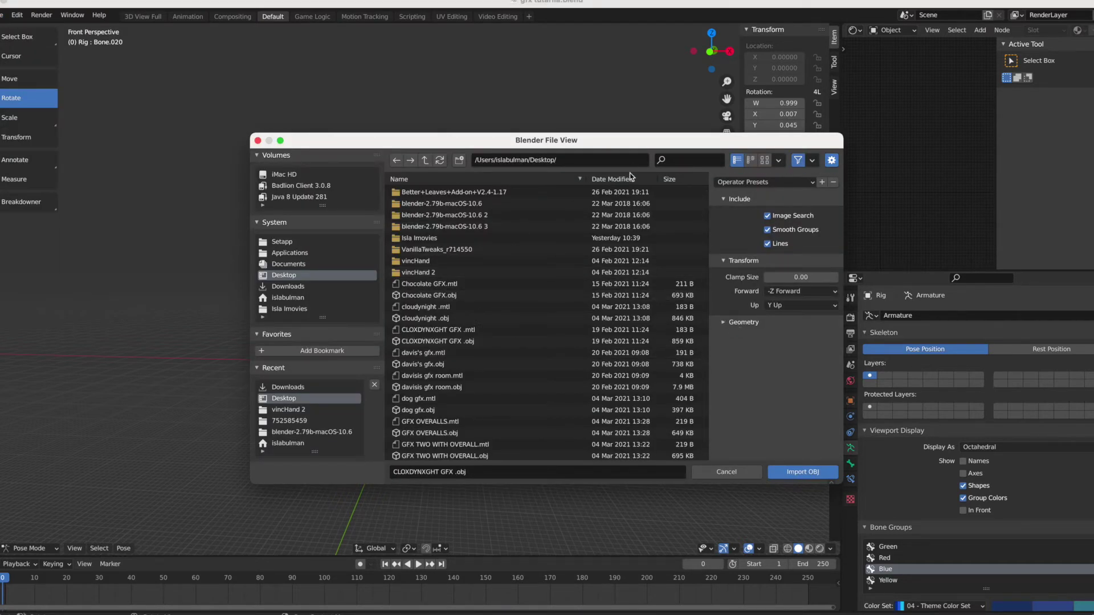
click(670, 161)
text(ro)
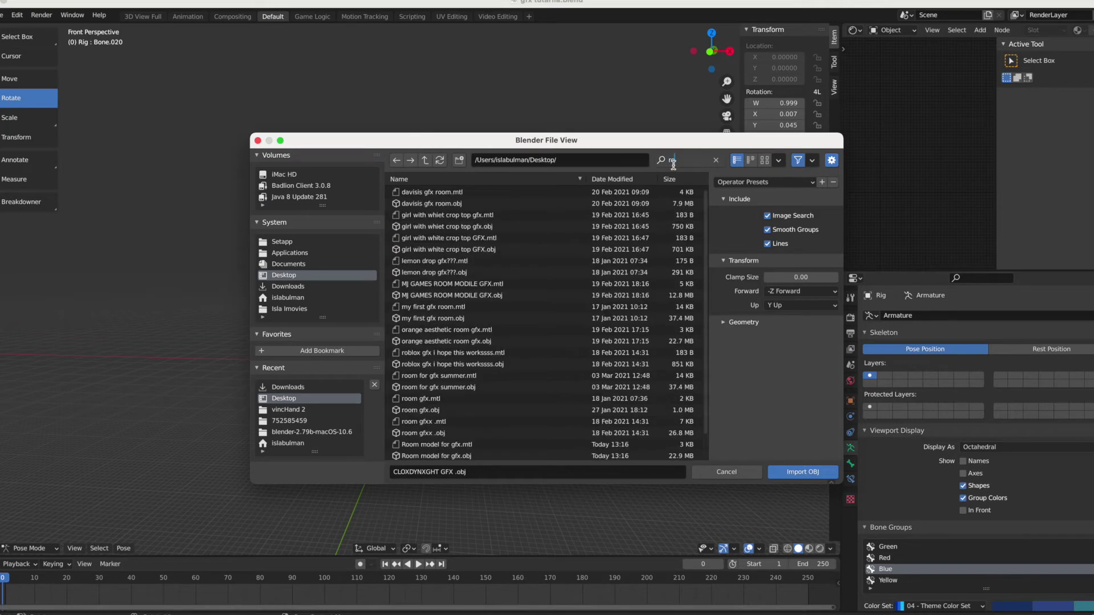
text(o)
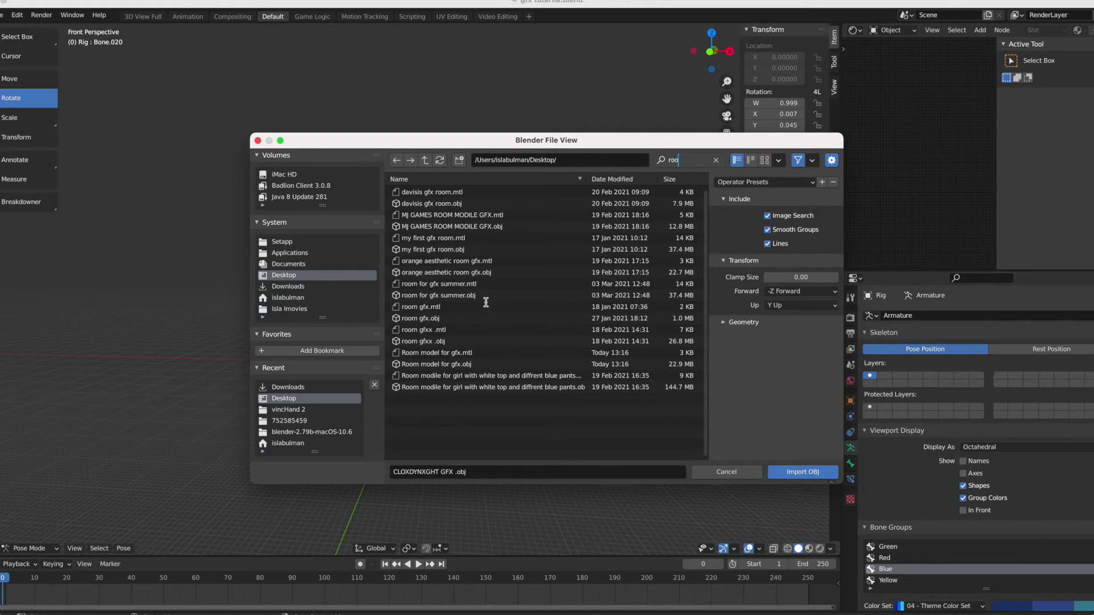
key(Return)
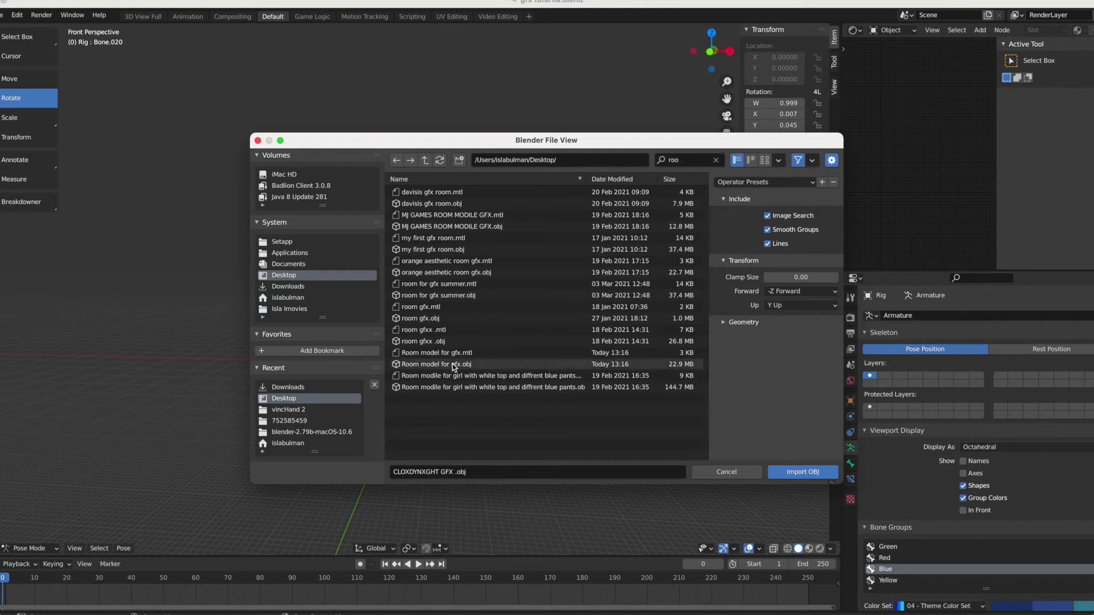
click(454, 365)
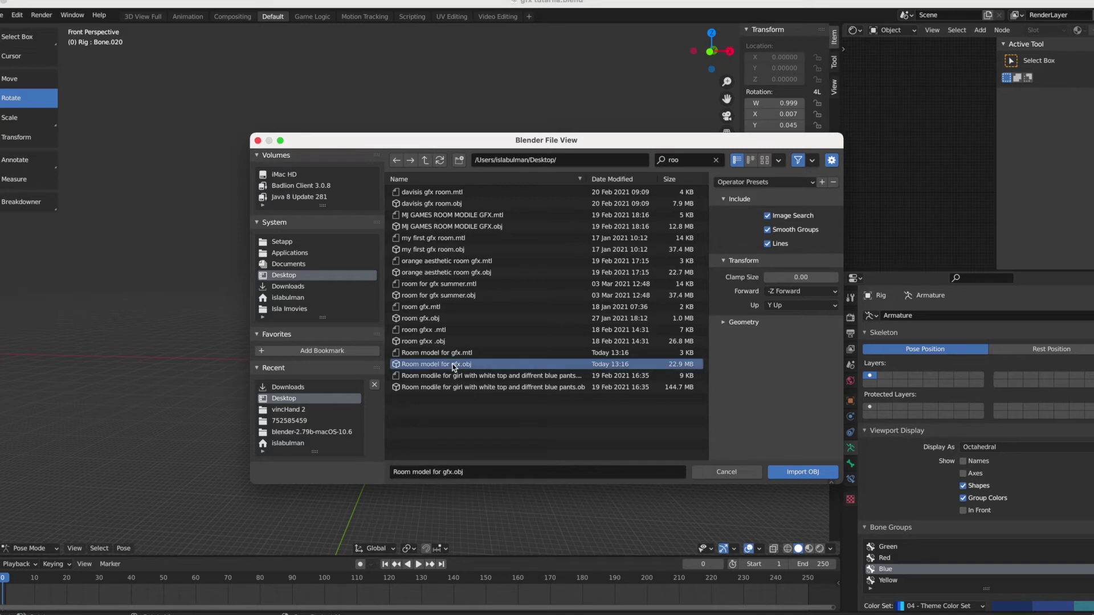
click(450, 273)
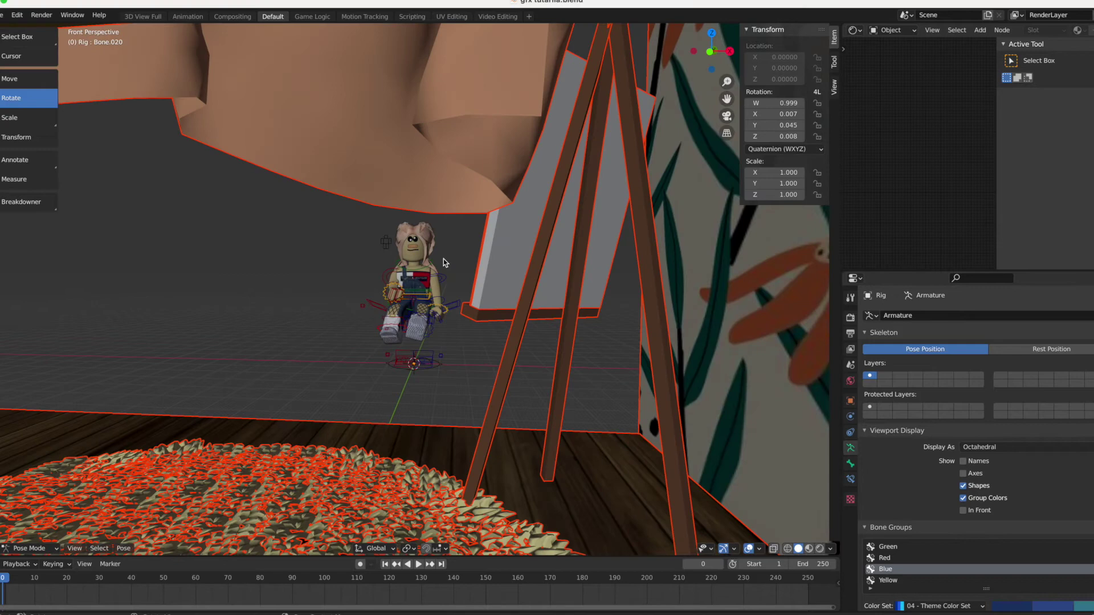
Step: View the imported room from its open side, leave Pose Mode and deselect the room's objects
key(w)
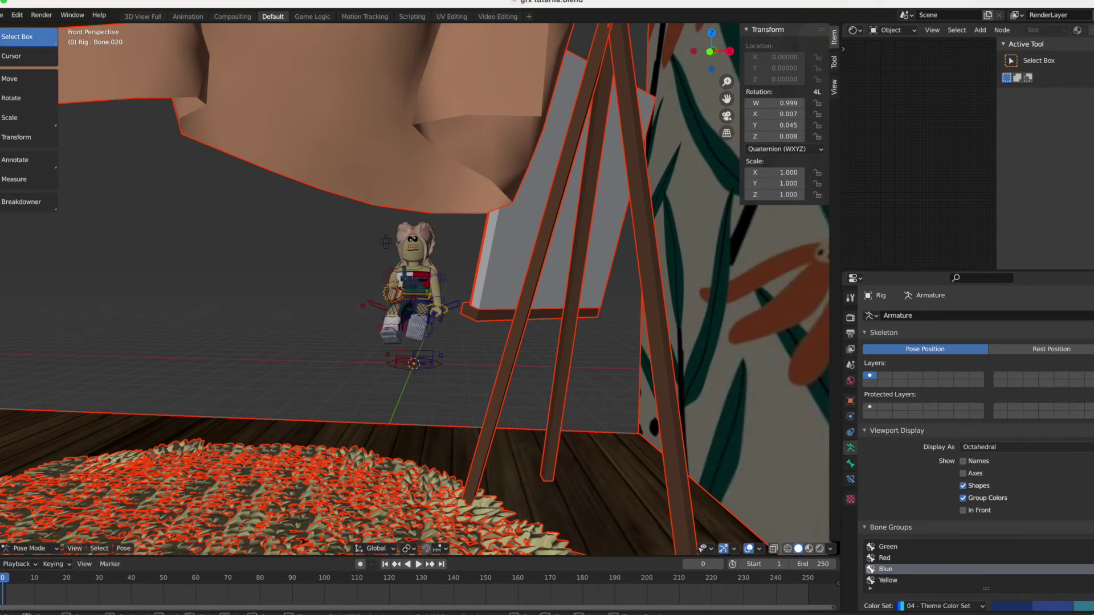
key(w)
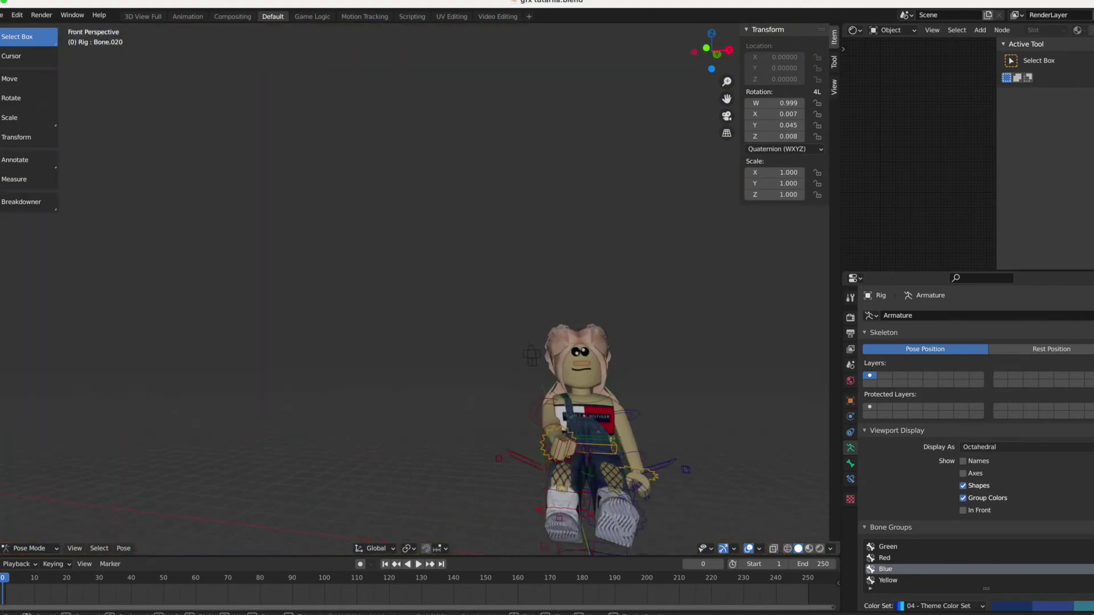
key(w)
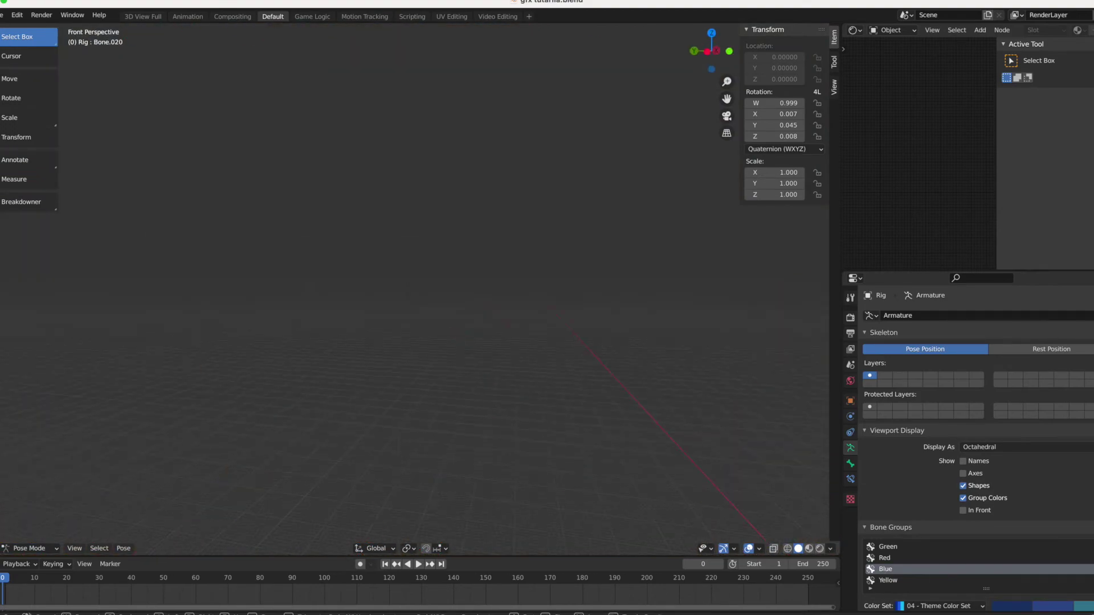
key(s)
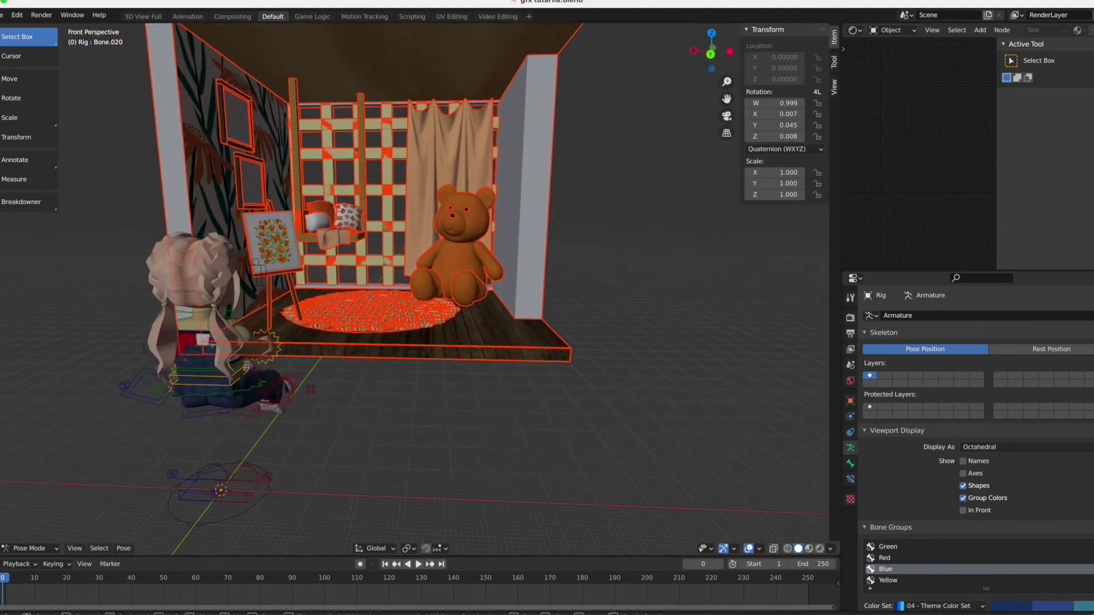
key(w)
click(407, 293)
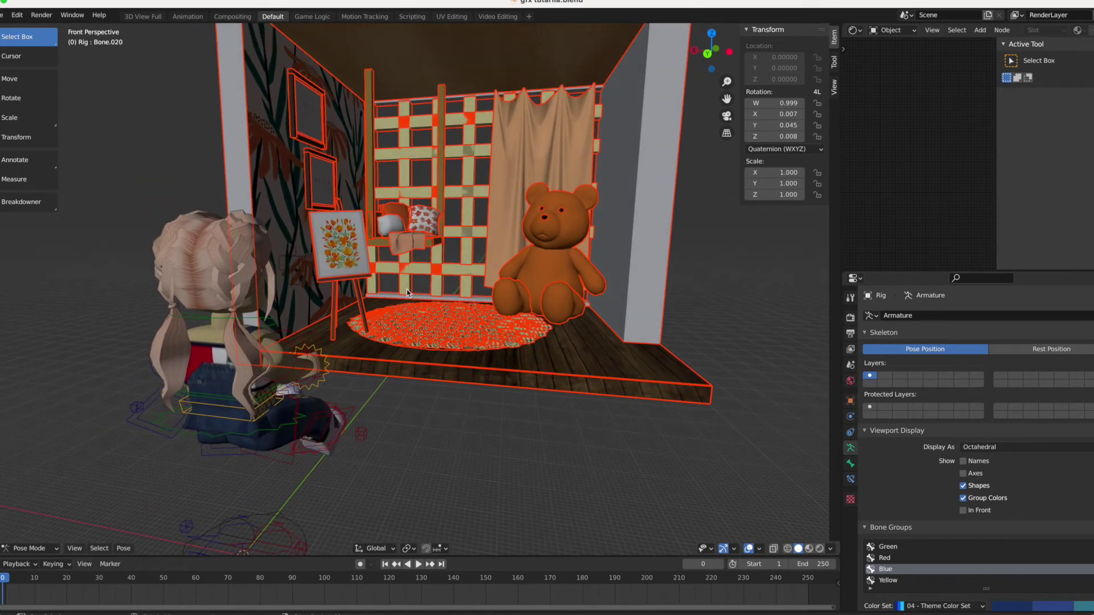
click(612, 377)
click(698, 300)
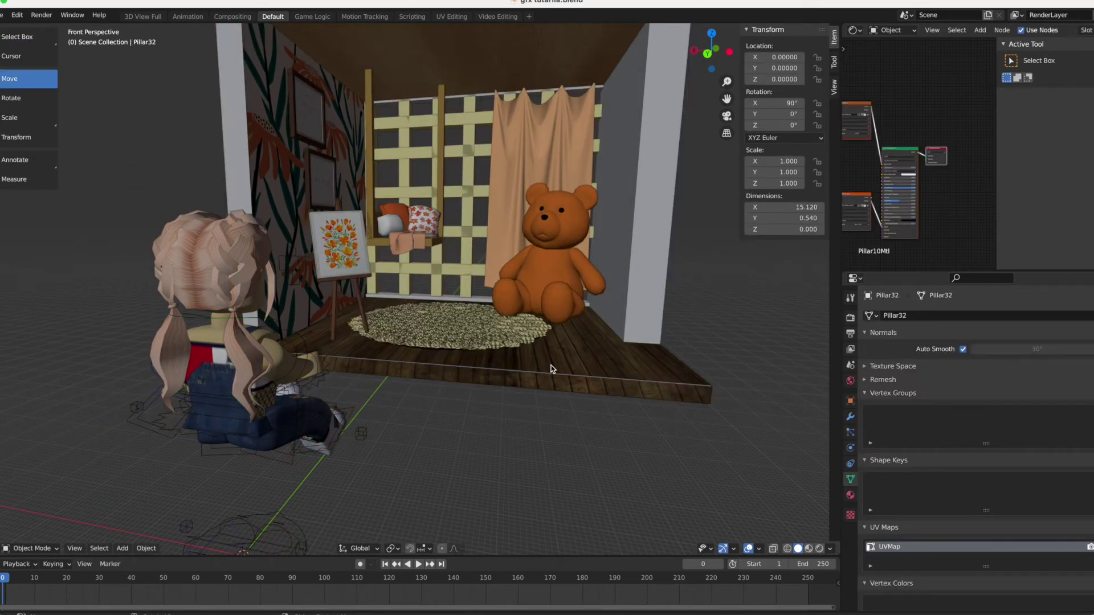
Step: Select the whole character with its rig and hair and rotate it about 166° around Z to face away from the room
scroll(527, 426, down, 6)
scroll(527, 425, up, 4)
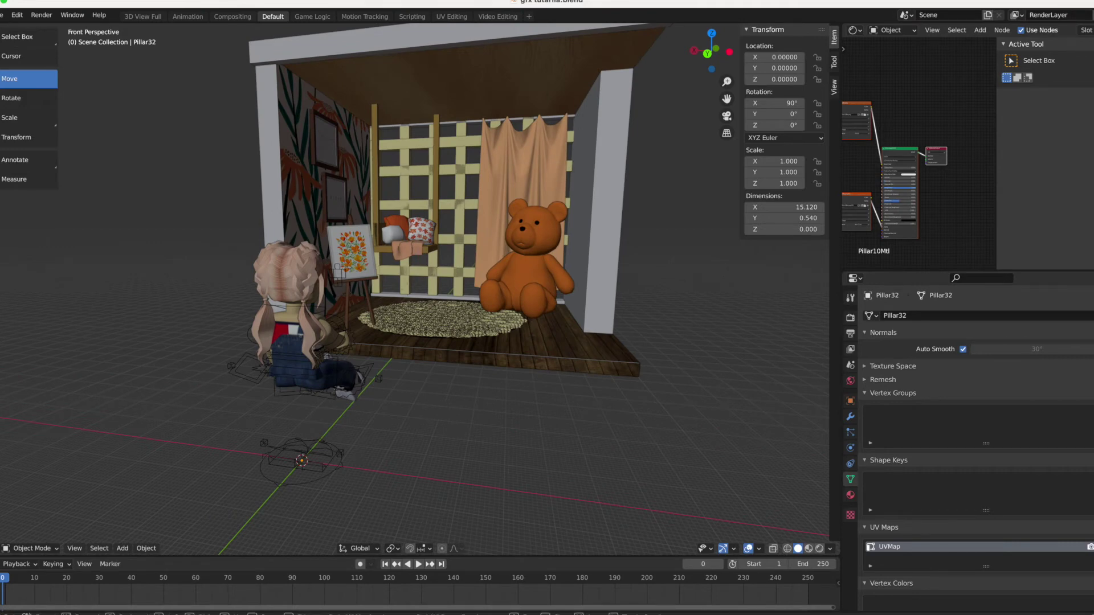
key(shift+grave)
key(w)
key(s)
key(d)
key(s)
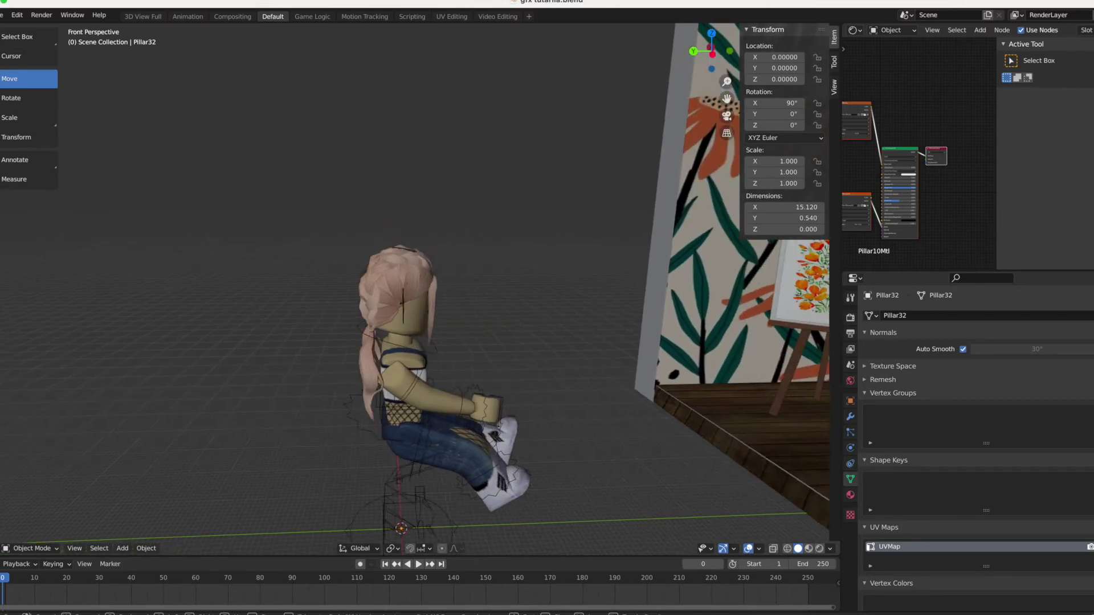
key(w)
click(406, 288)
drag(399, 180, 600, 517)
click(462, 240)
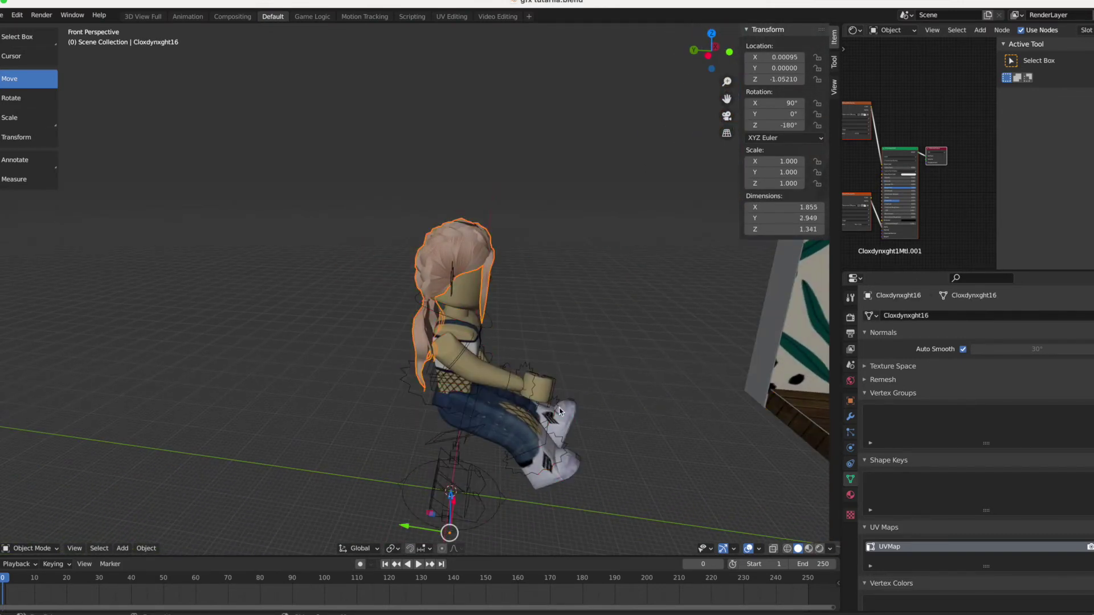
mouse_move(575, 482)
mouse_down()
mouse_move(416, 275)
mouse_move(365, 190)
mouse_up()
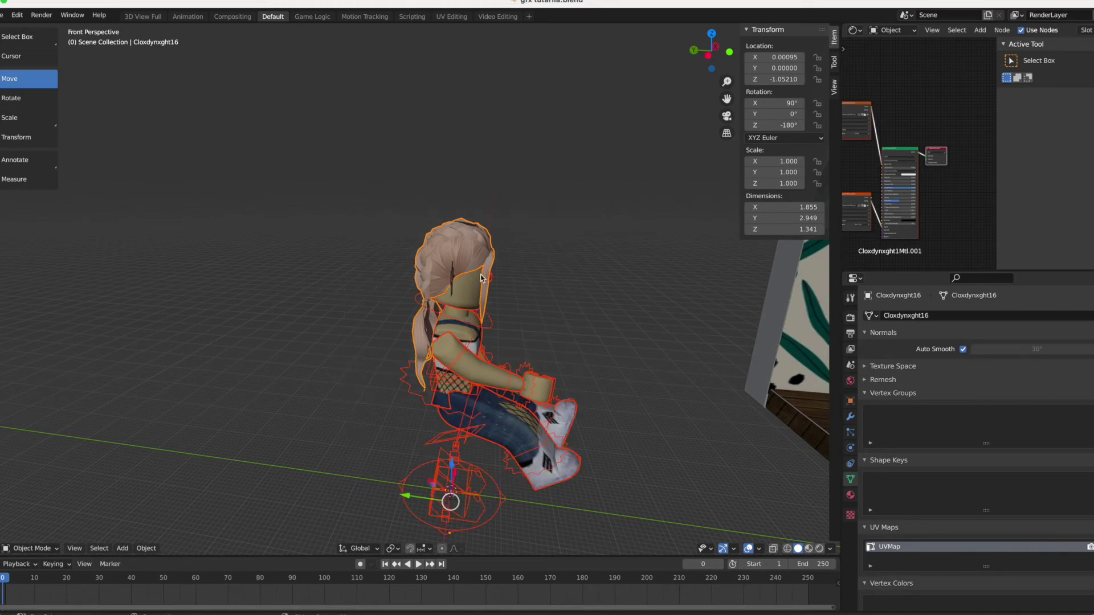
click(25, 99)
drag(467, 534, 566, 472)
click(573, 467)
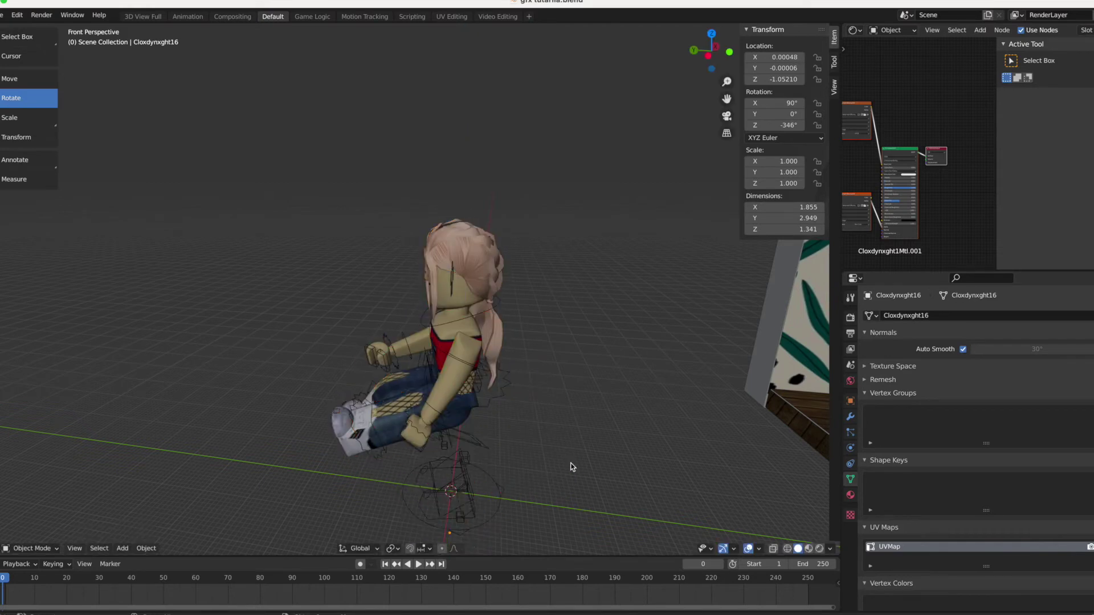
Step: Reselect the whole character and move it about 10.5 units along Y into the room
drag(312, 205, 526, 483)
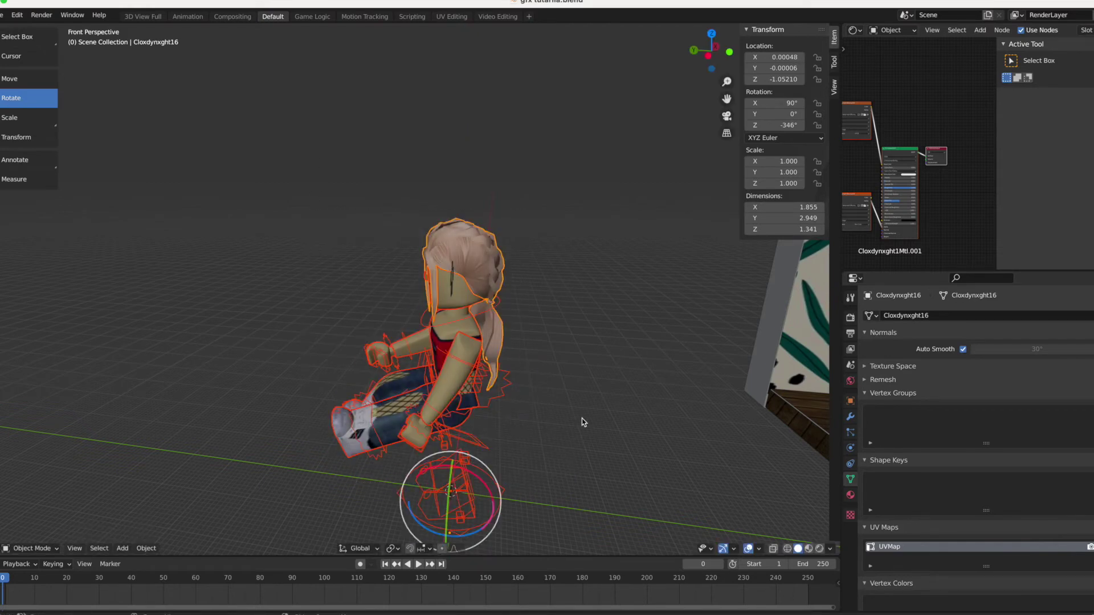
middle_drag(444, 353, 407, 293)
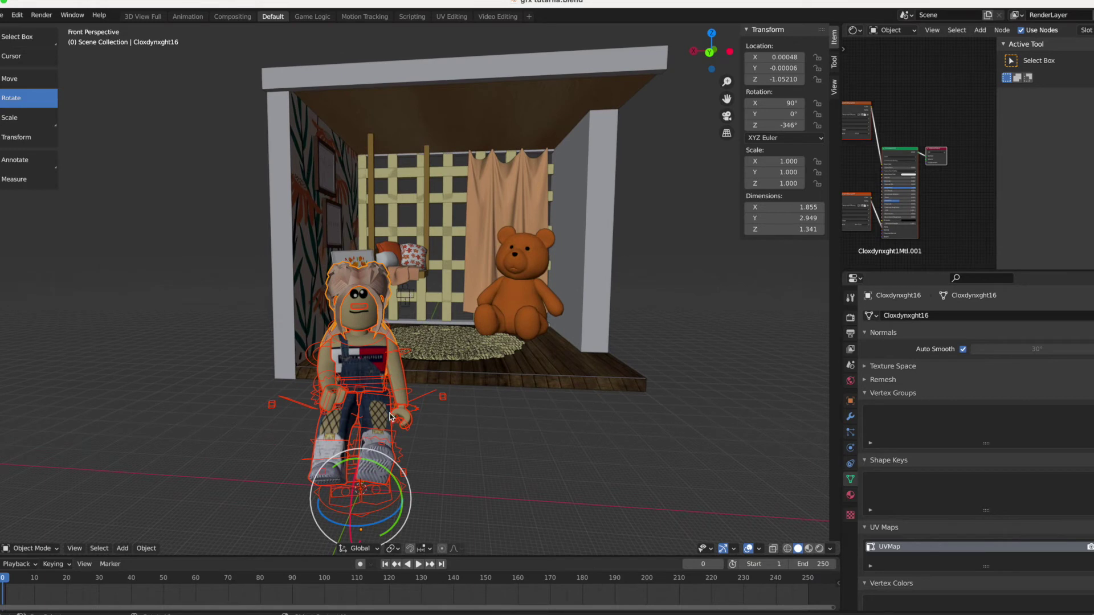
click(23, 85)
drag(350, 531, 408, 397)
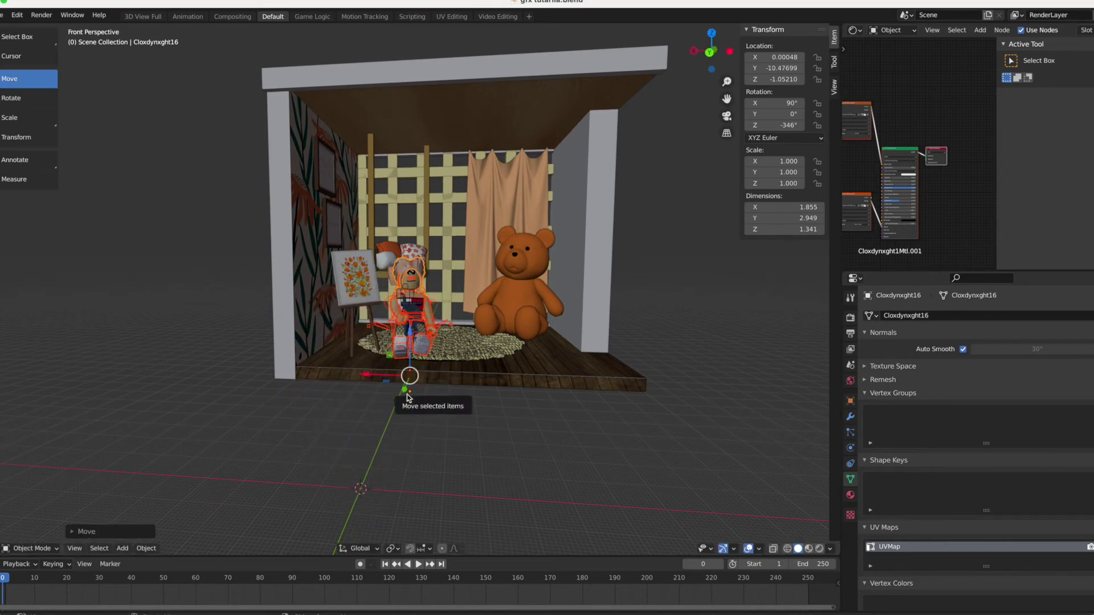
Step: Move the character about 2 units along X toward the teddy bear and about 2.5 units deeper along Y onto the rug
scroll(408, 397, up, 5)
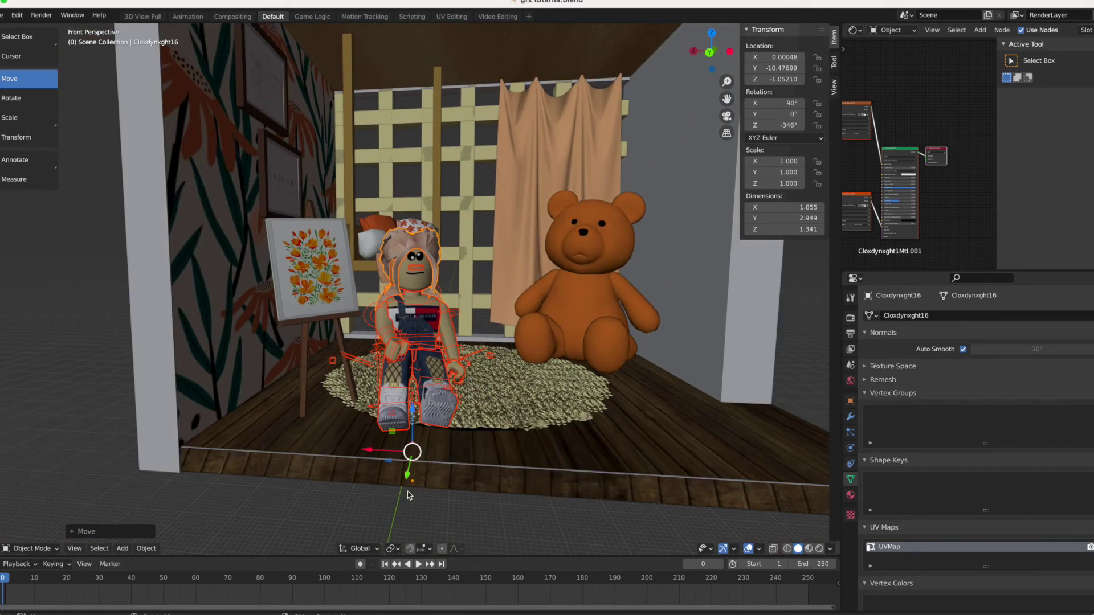
drag(372, 453, 449, 444)
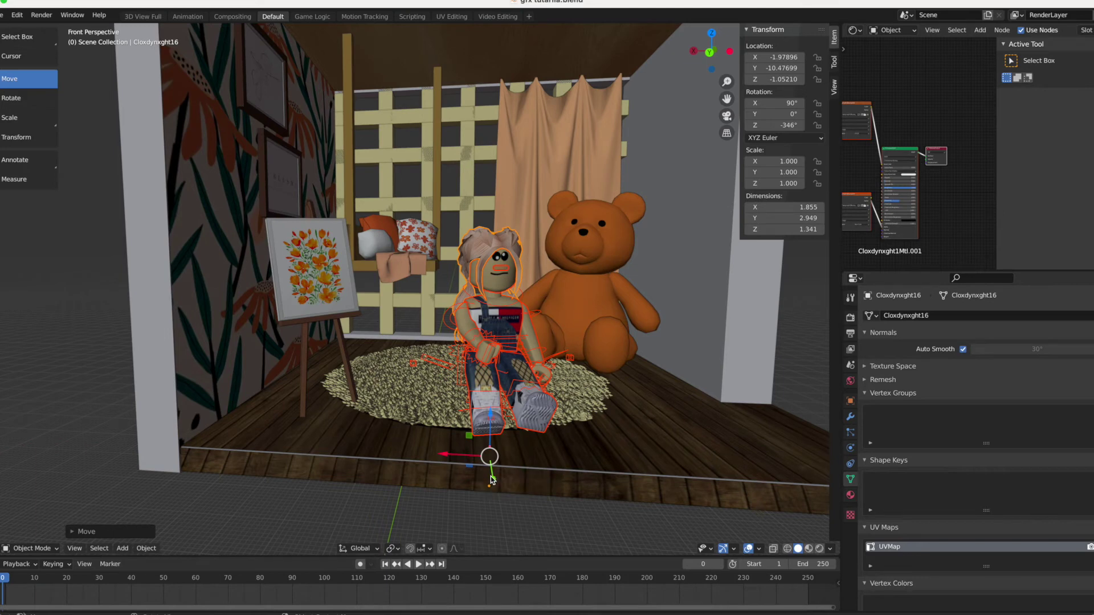
drag(492, 478, 460, 426)
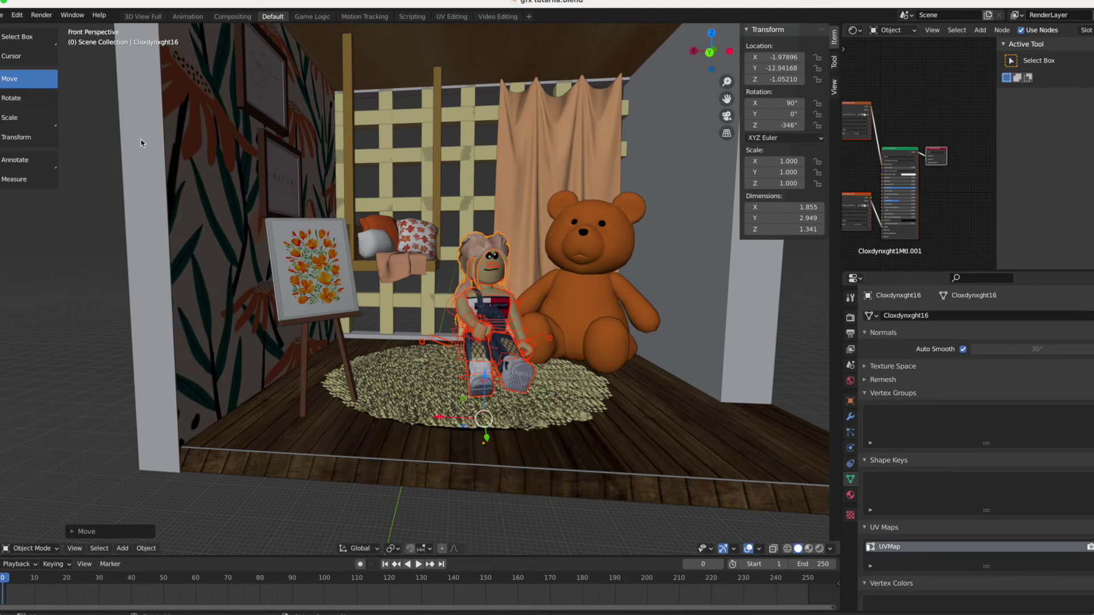
Step: Rotate the character about 20° around Z and move it in front of the teddy bear, at about X -4.18, Y -14.92
click(19, 98)
drag(445, 433, 525, 445)
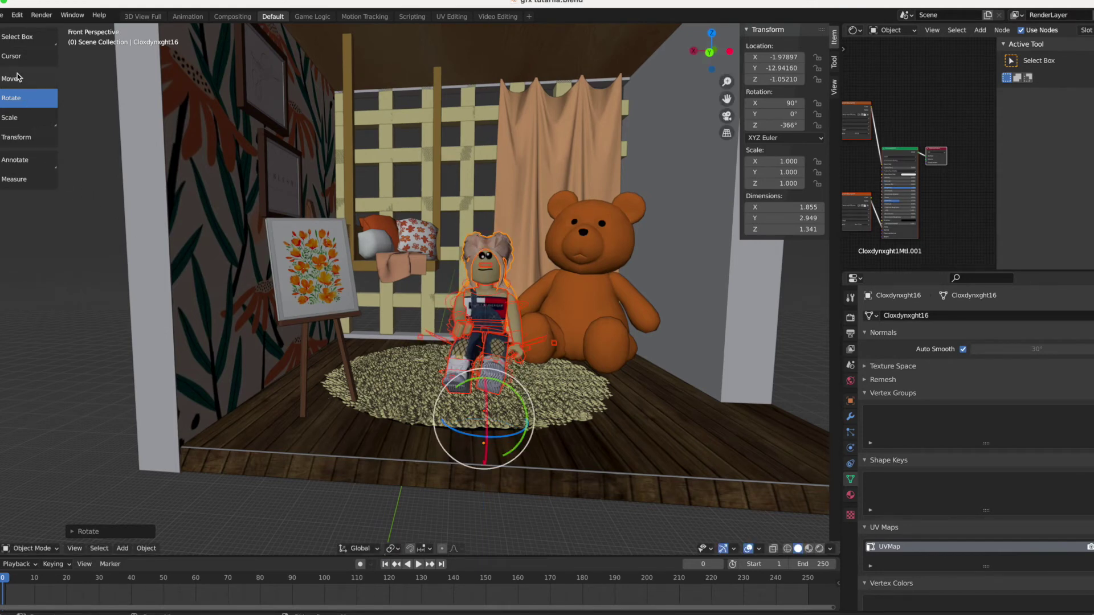
click(27, 81)
drag(438, 419, 556, 414)
scroll(658, 412, up, 2)
scroll(658, 412, up, 2)
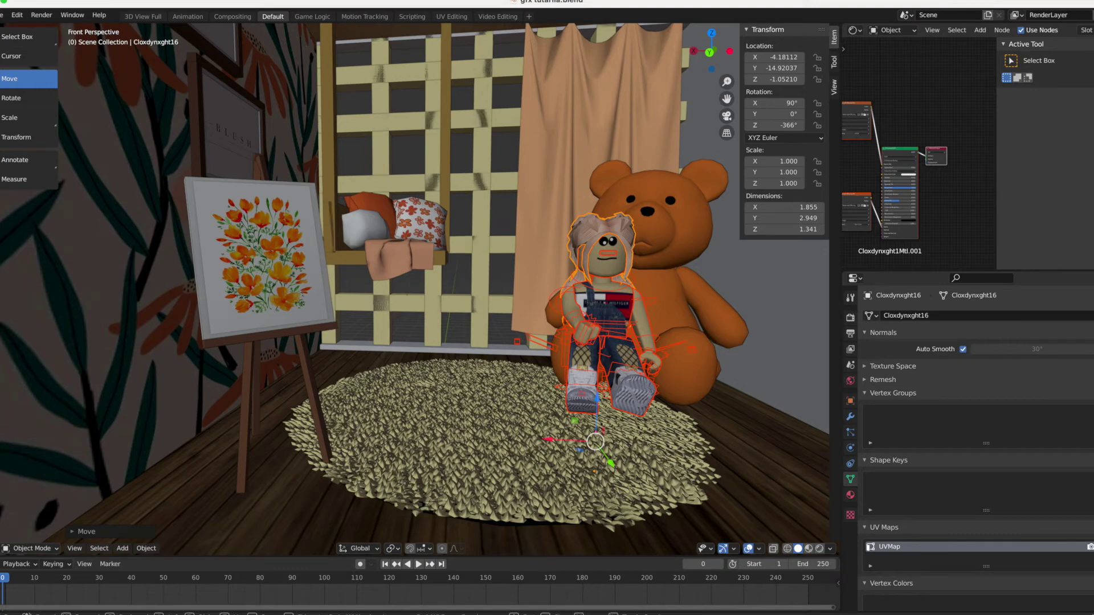
Step: Move the whole character closer to the teddy bear, to about X -4.80, Y -15.83
scroll(407, 290, right, 8)
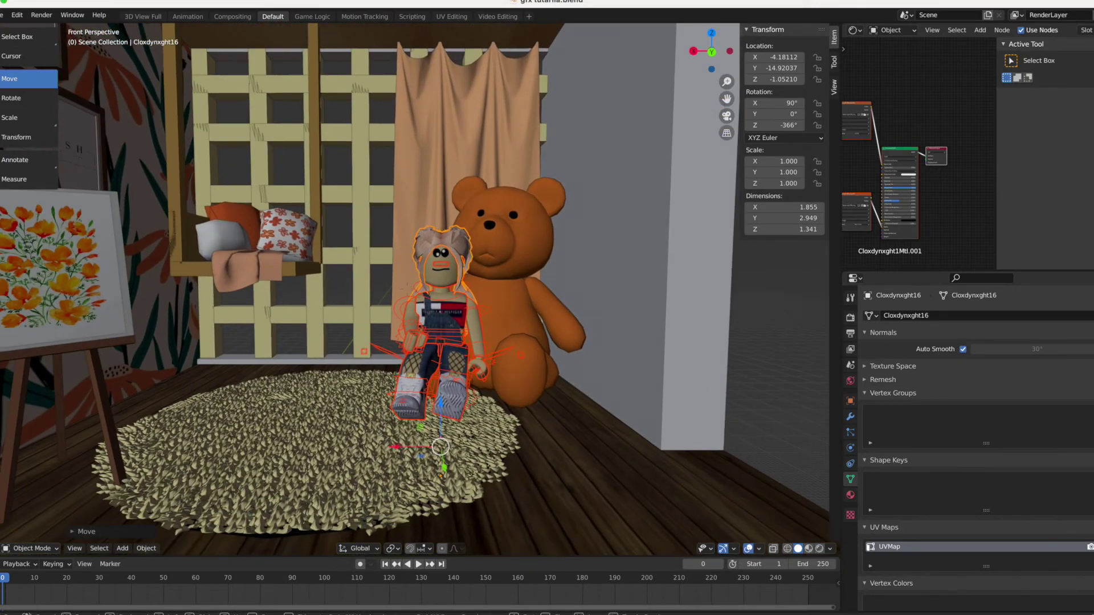
scroll(460, 472, up, 3)
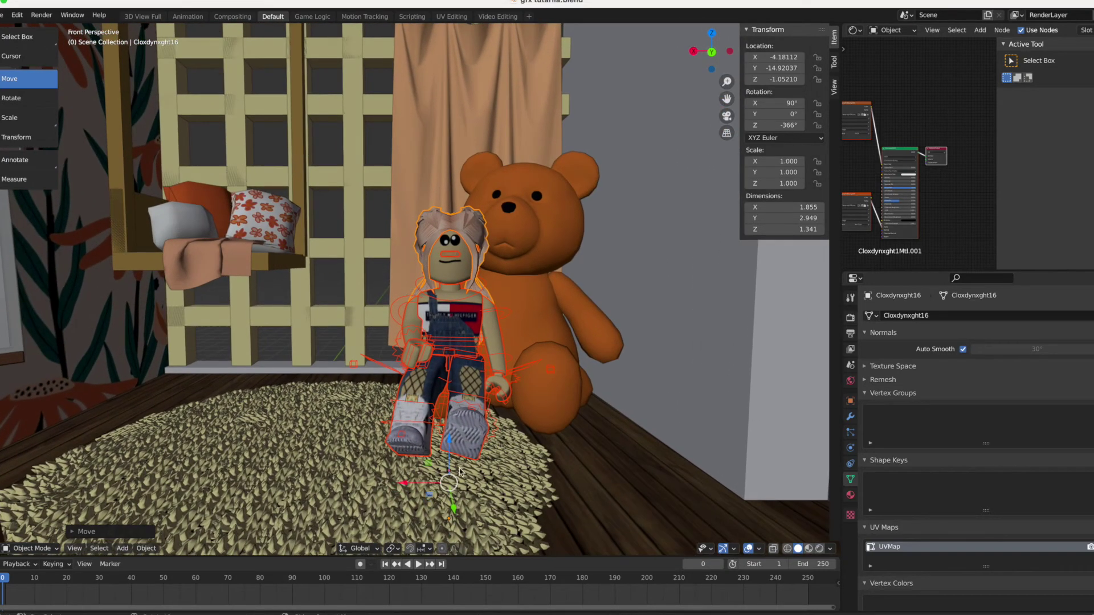
drag(397, 485, 478, 484)
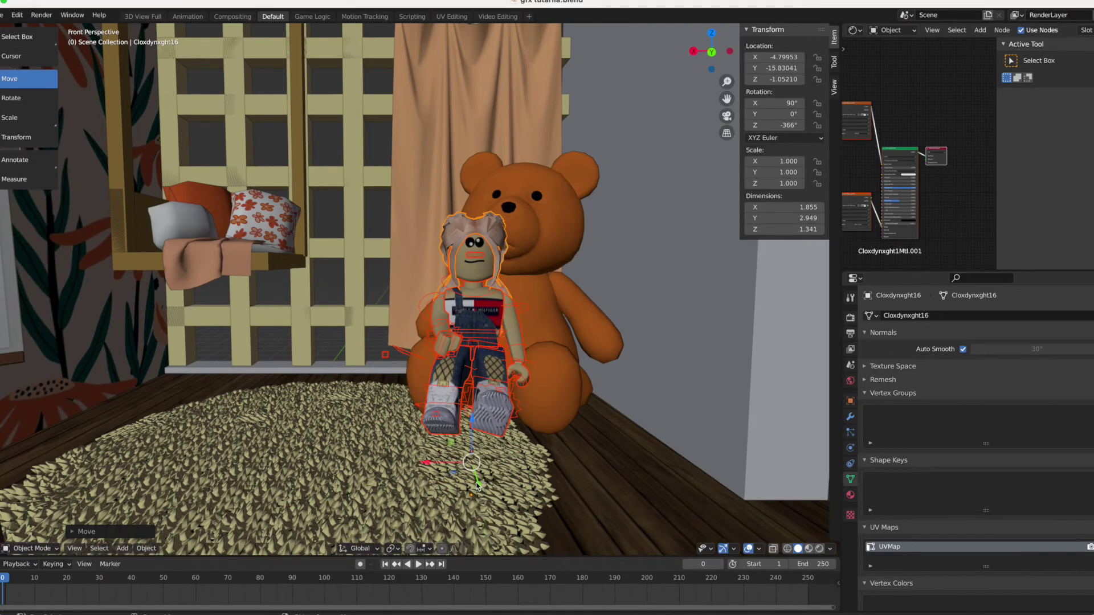
Step: Rotate the whole character around Z to about -19.9° so it turns toward the middle of the rug
click(17, 98)
drag(502, 483, 509, 477)
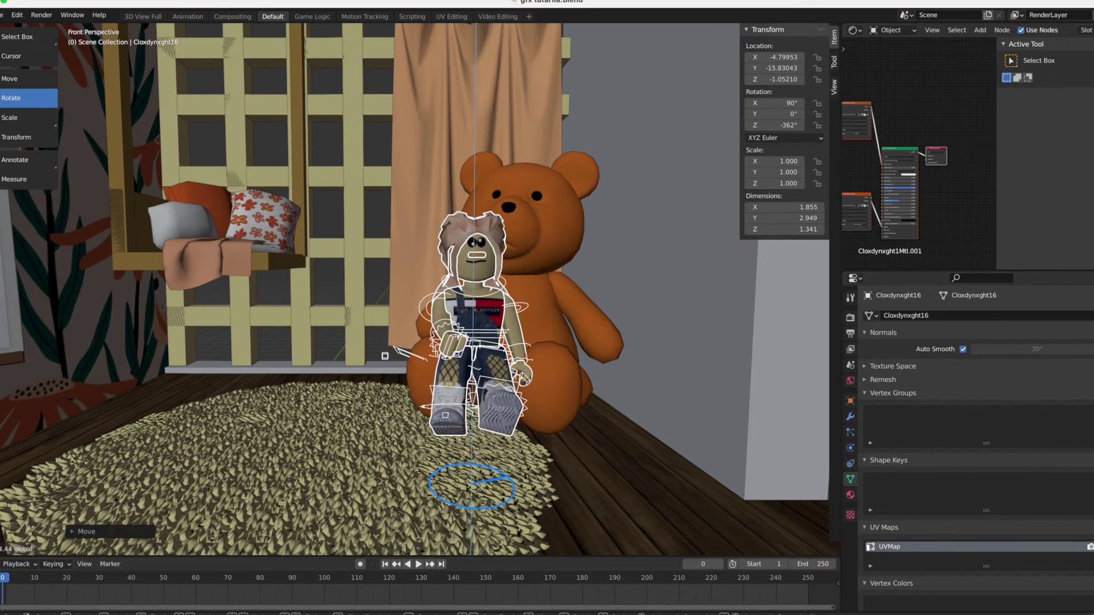
drag(438, 414, 444, 415)
drag(678, 399, 403, 425)
drag(551, 372, 390, 348)
Step: Shift the character along X to about -5.13, adjust its height to about Z -1.07, and deselect it
click(29, 79)
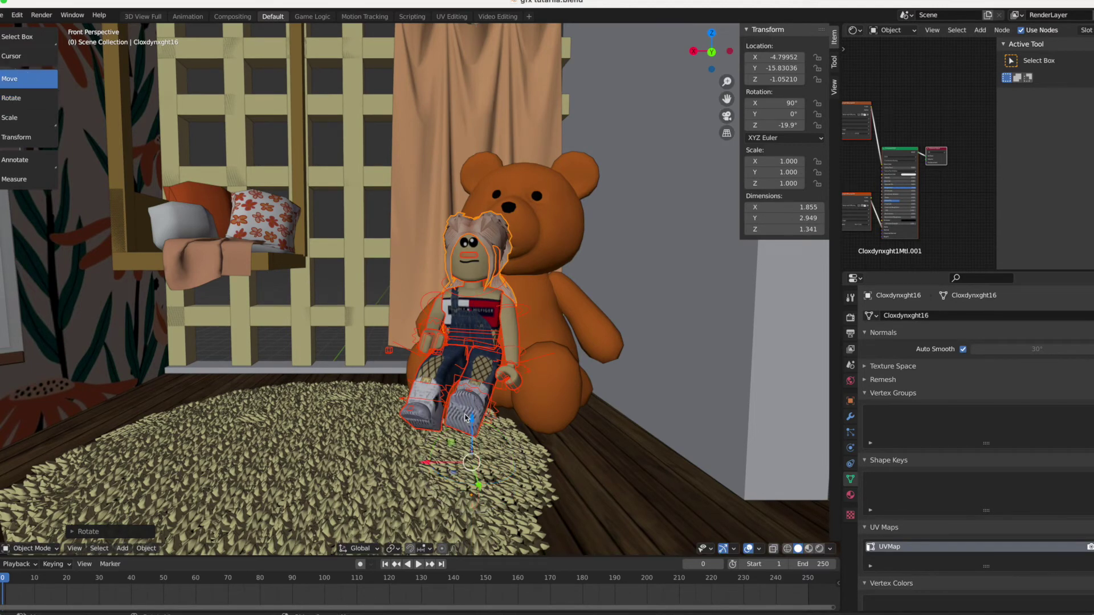
drag(470, 419, 464, 478)
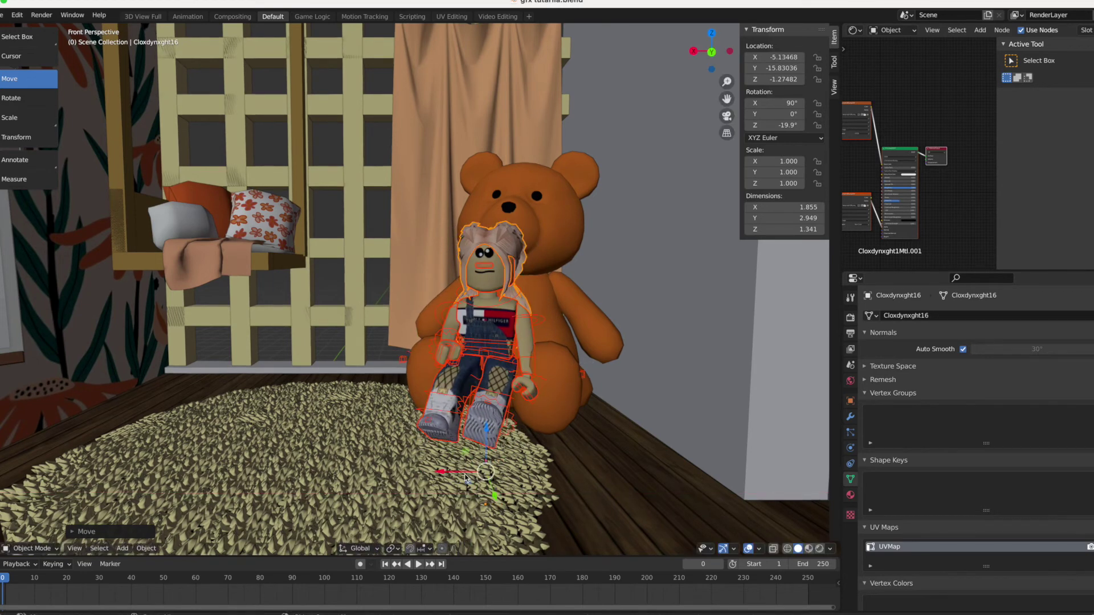
key(g)
key(z)
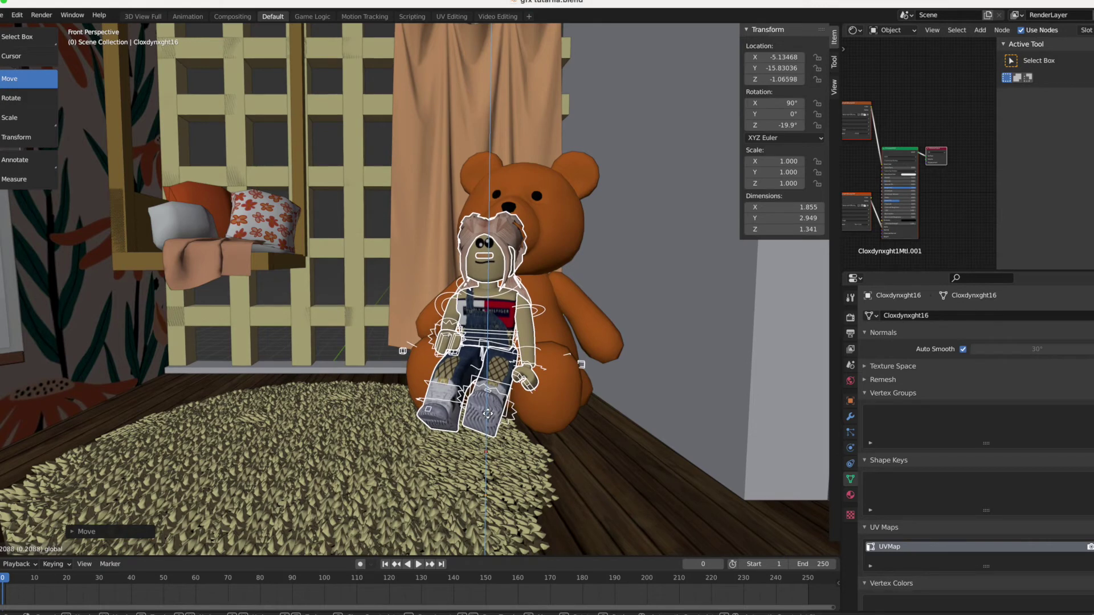
click(487, 414)
click(601, 446)
Step: Rotate the rig's lower-leg bone on the teddy bear's side so that leg lies lower toward the rug
click(498, 386)
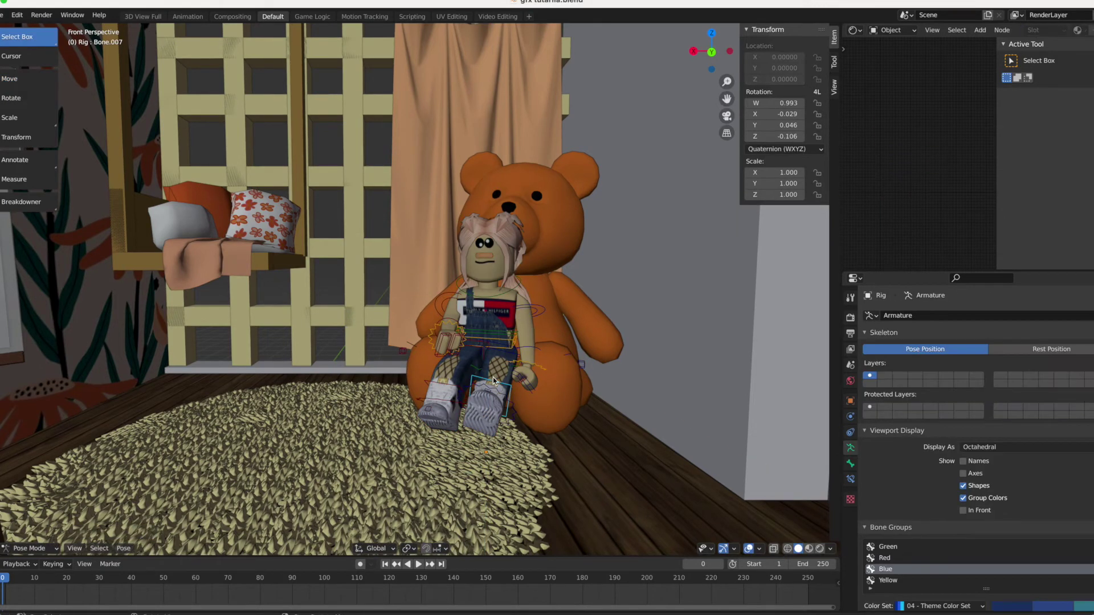
click(12, 98)
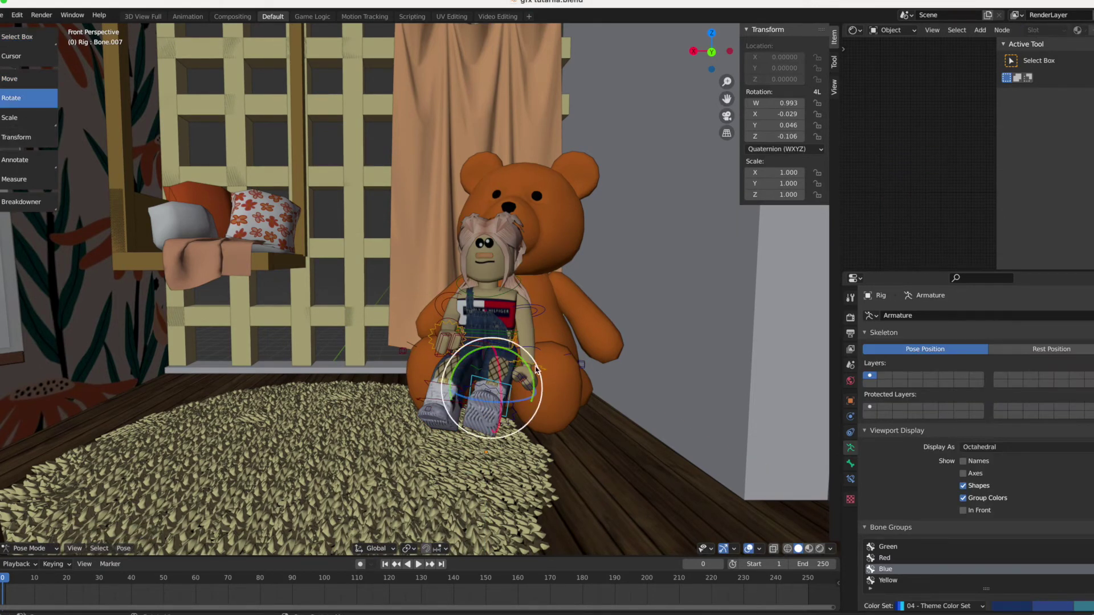
drag(498, 366, 402, 267)
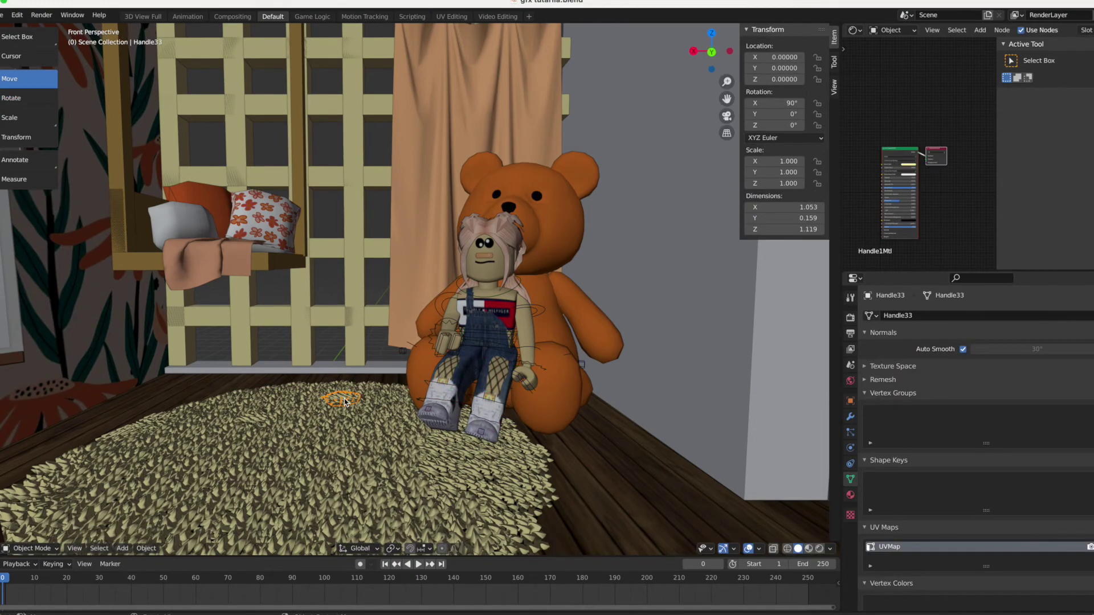
Step: Select the separate tuft near the middle of the rug and move it about 0.59 units along negative X
scroll(344, 399, down, 5)
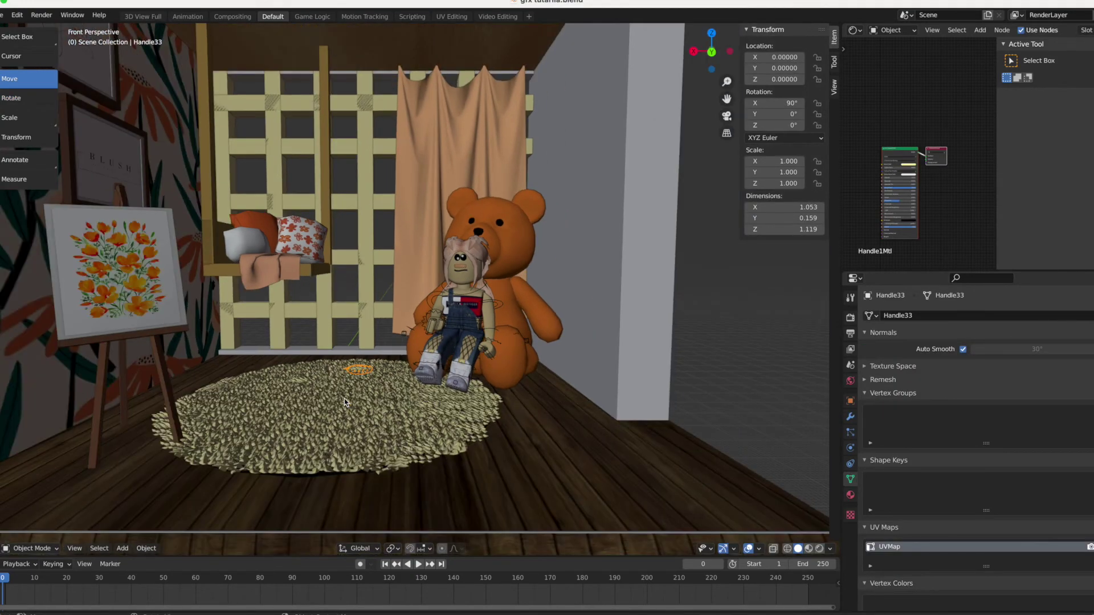
scroll(344, 398, up, 7)
click(292, 454)
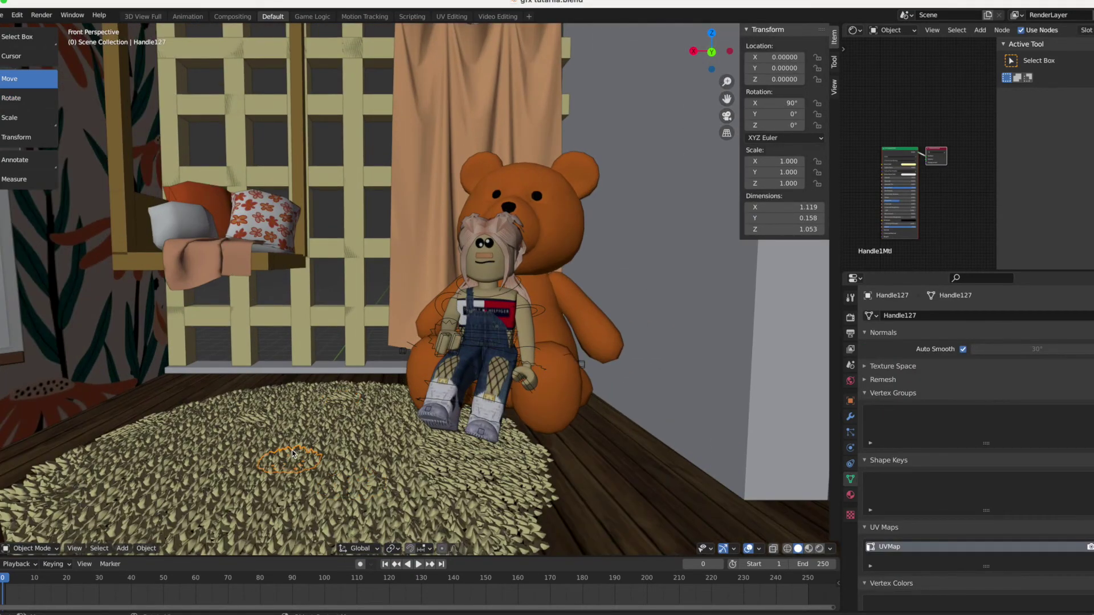
scroll(364, 454, down, 10)
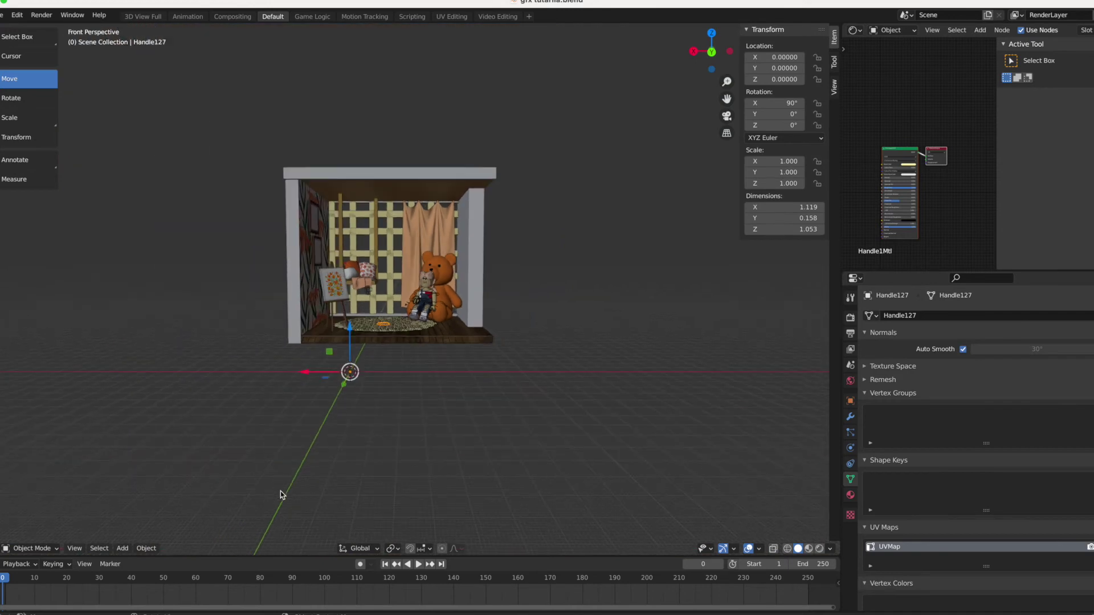
drag(313, 372, 324, 374)
scroll(475, 440, up, 10)
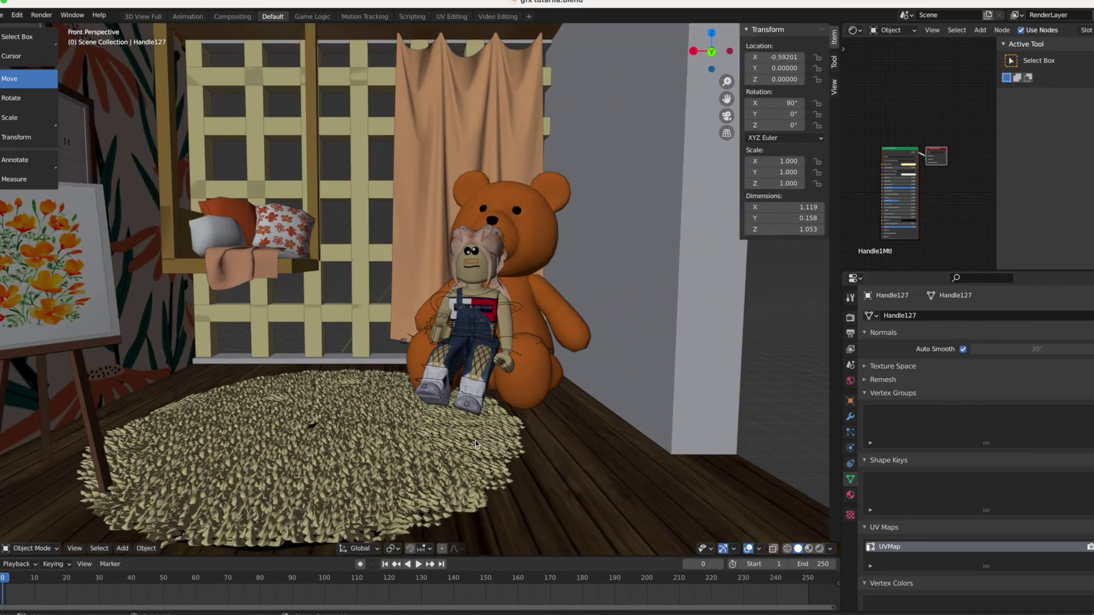
Step: Examine the seated character against the teddy bear and the whole room from near and far
scroll(476, 440, down, 10)
scroll(475, 440, up, 8)
scroll(475, 439, down, 4)
scroll(475, 440, up, 7)
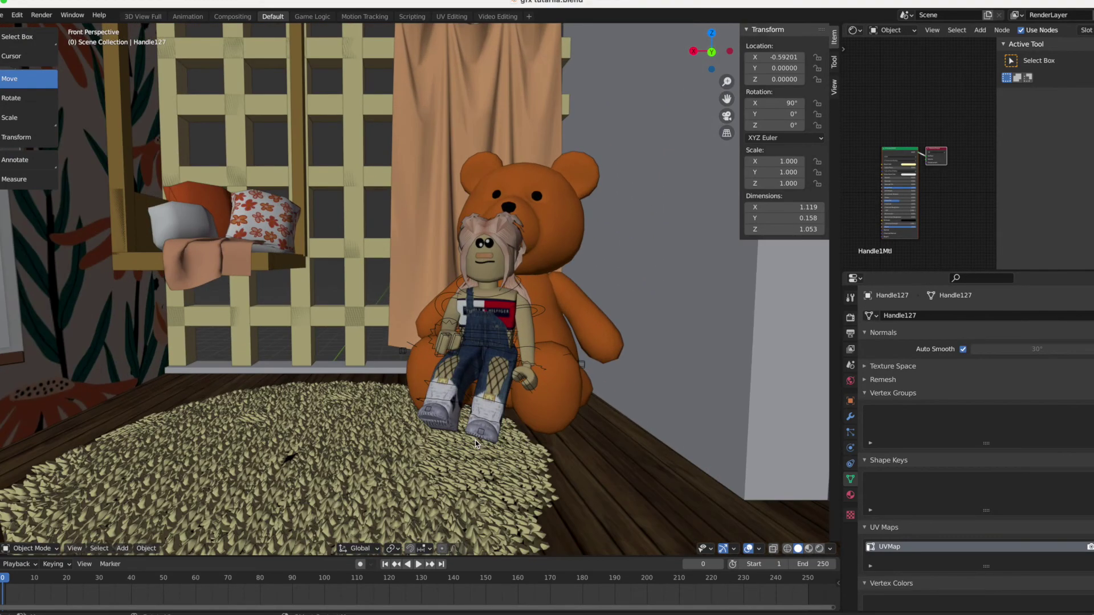
scroll(475, 440, up, 3)
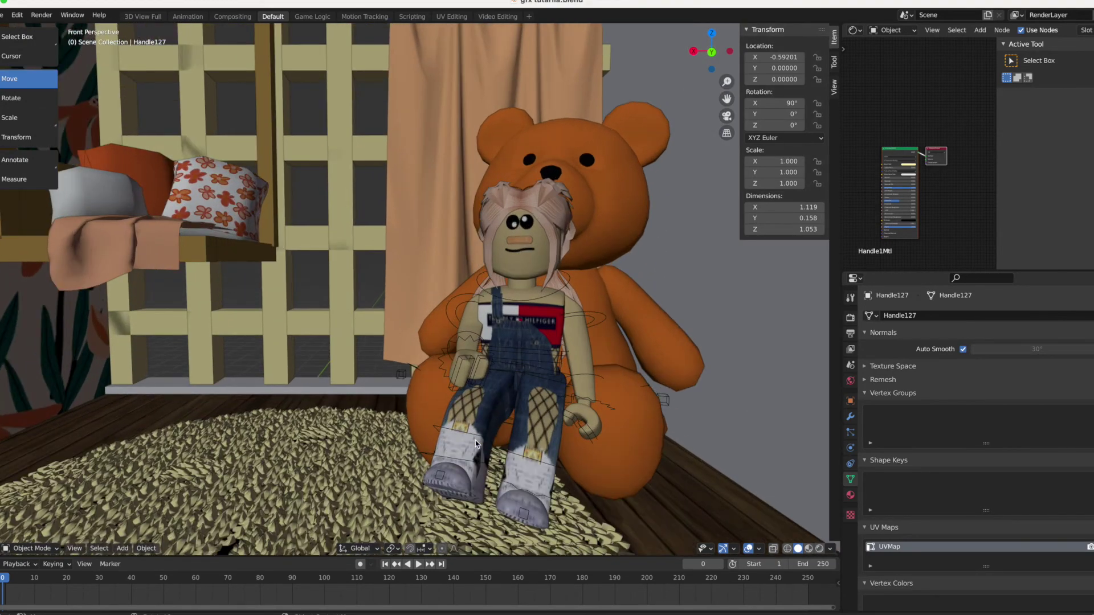
scroll(475, 443, down, 8)
scroll(475, 444, up, 6)
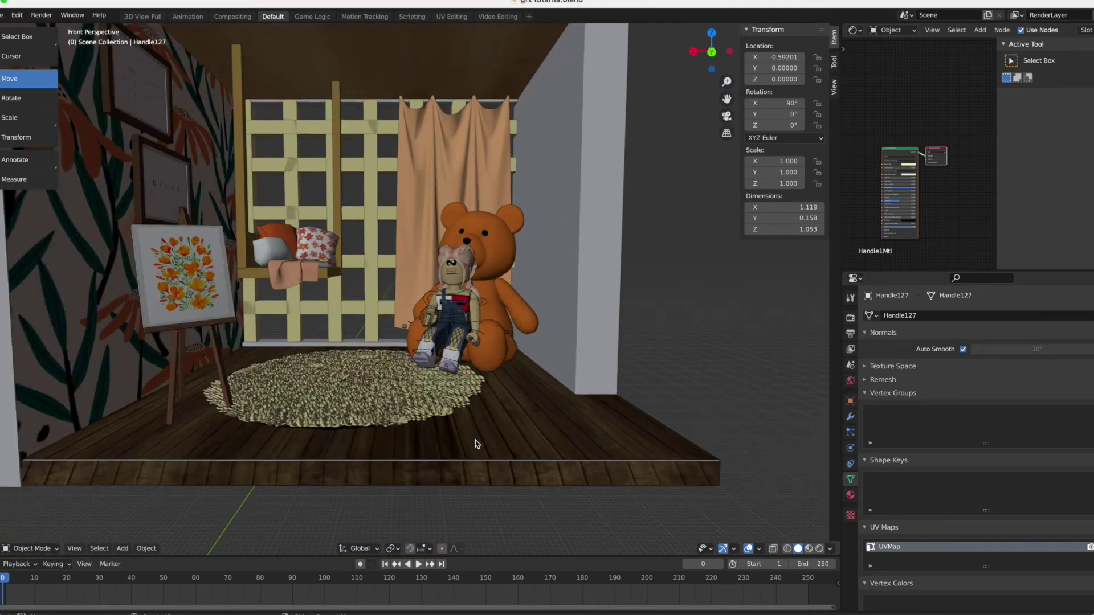
scroll(476, 440, down, 5)
scroll(475, 439, up, 2)
Step: Preview the room and character in Material Preview shading
click(808, 548)
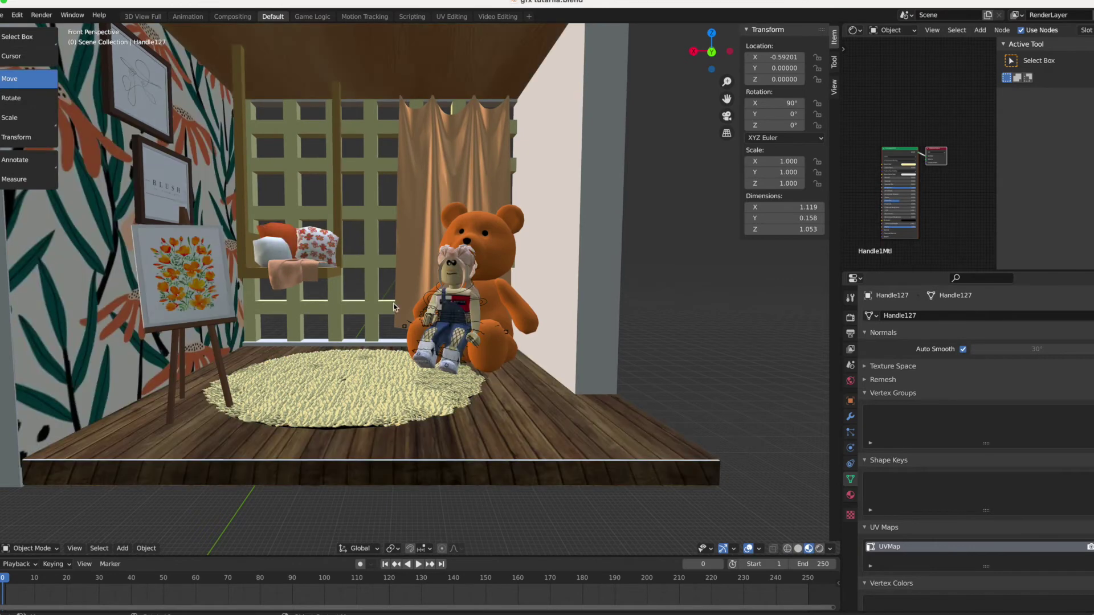
scroll(734, 349, up, 3)
scroll(733, 349, up, 2)
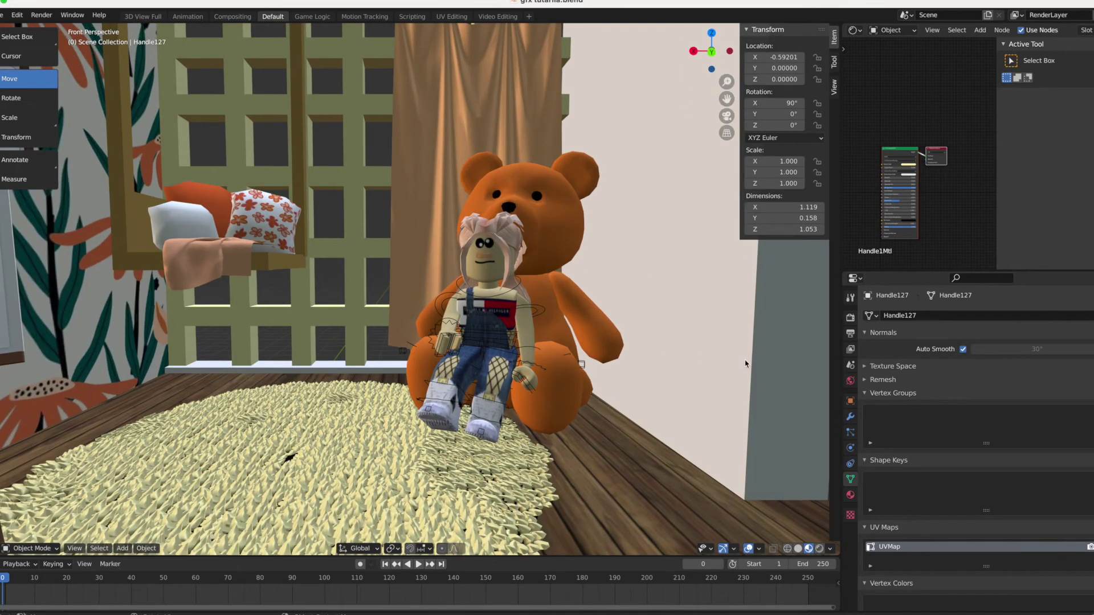
scroll(747, 370, down, 2)
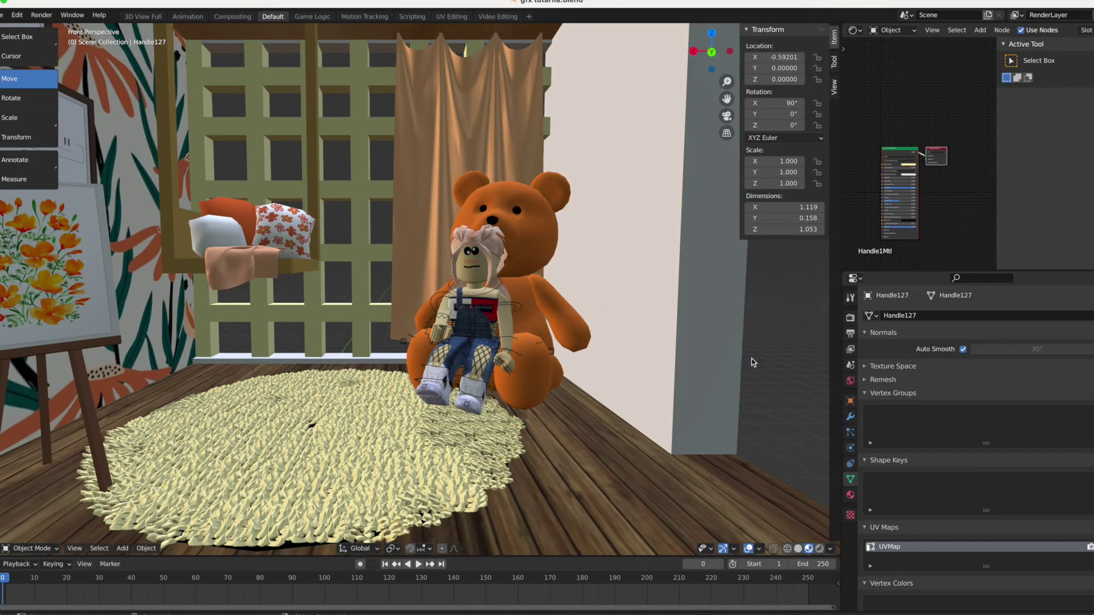
Step: Open the World properties and preview the scene in Rendered shading before returning to Solid shading
click(850, 381)
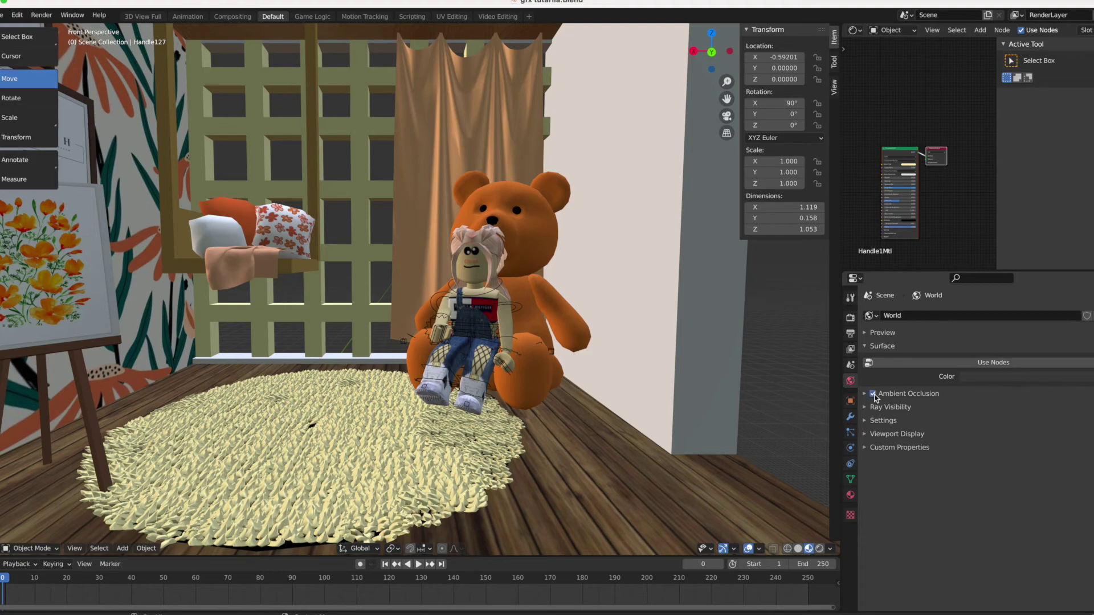
click(819, 549)
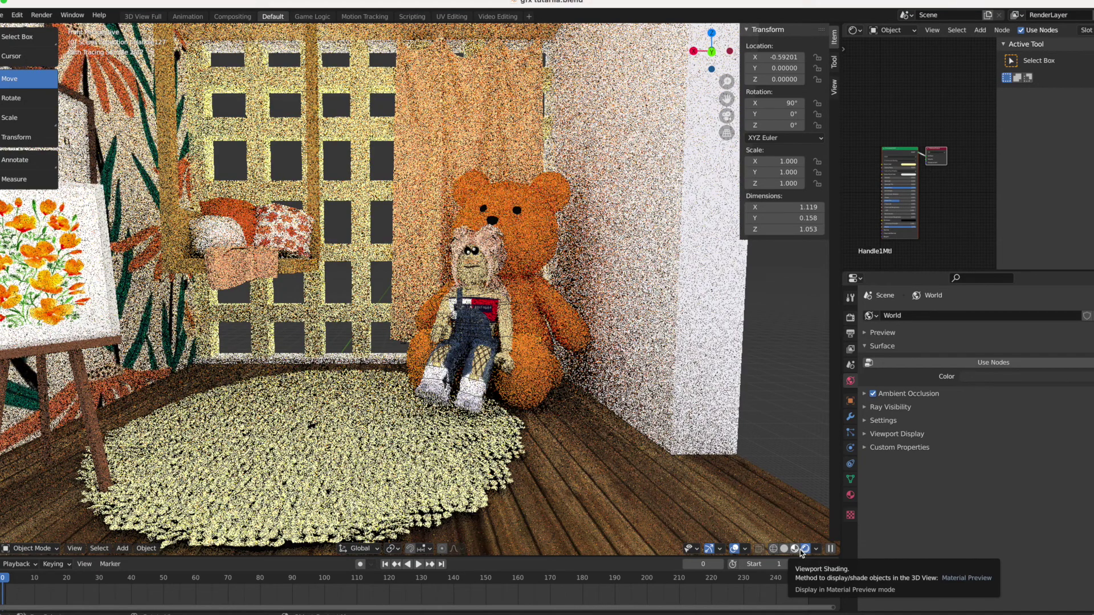
click(784, 549)
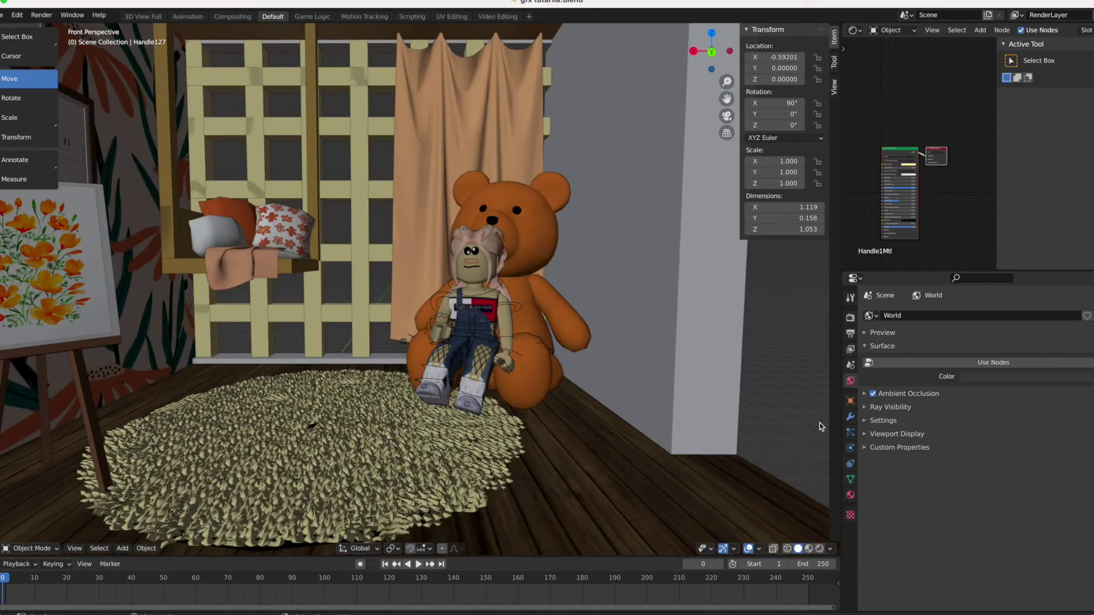
scroll(821, 426, down, 10)
scroll(820, 427, up, 10)
scroll(820, 427, down, 3)
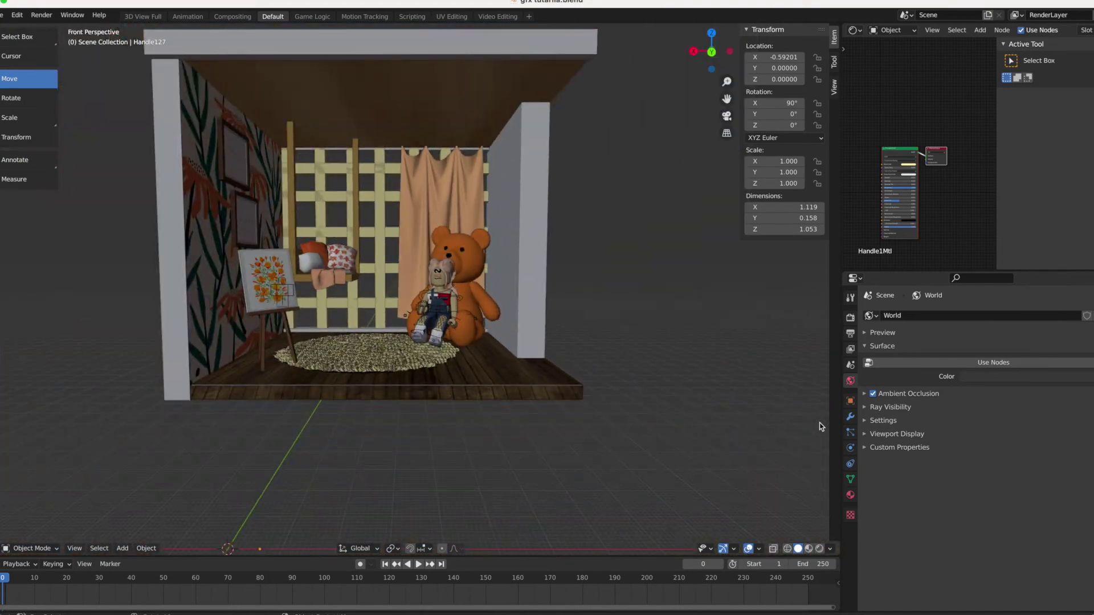
scroll(820, 426, down, 3)
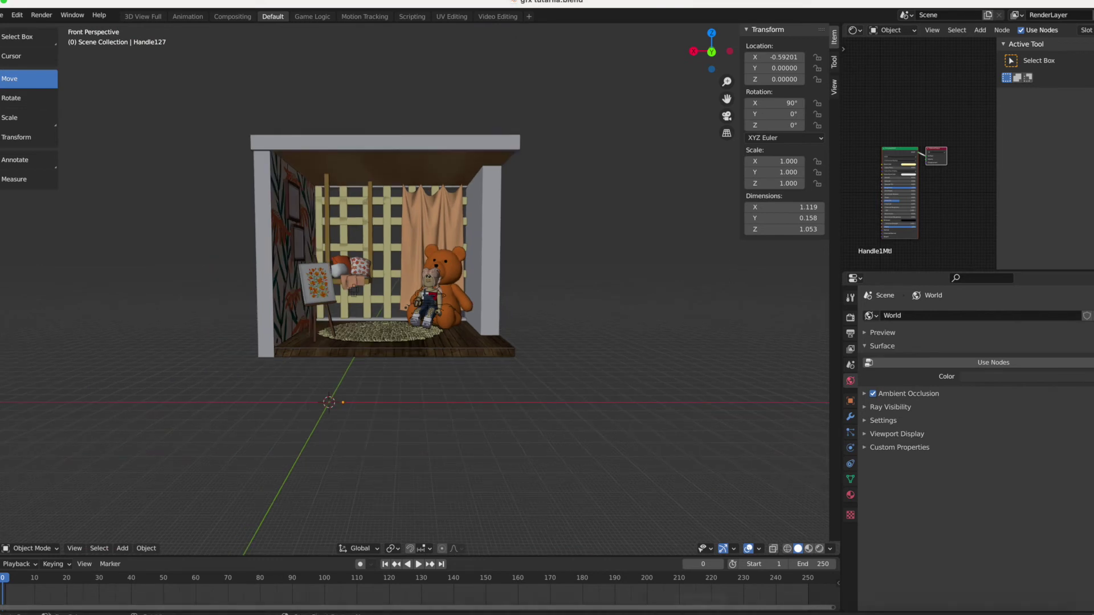
Step: Switch to the Chrome browser and open the Skies category on HDRI Haven
click(500, 581)
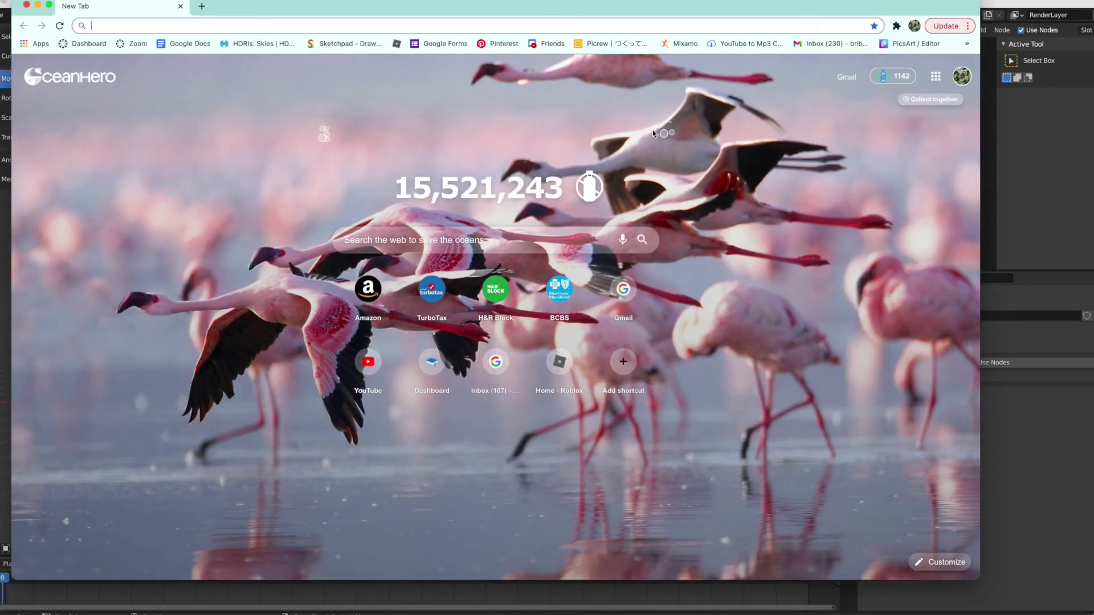
click(224, 42)
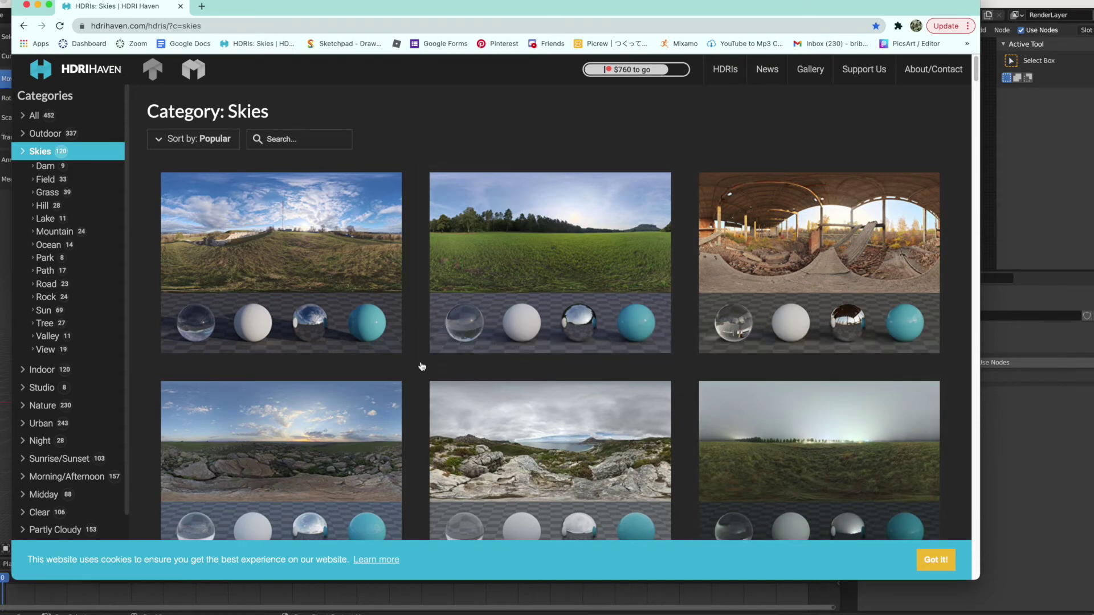
Step: Browse the sky HDRIs and open the Sunset in the Chalk Quarry page at its download options
scroll(422, 366, down, 4)
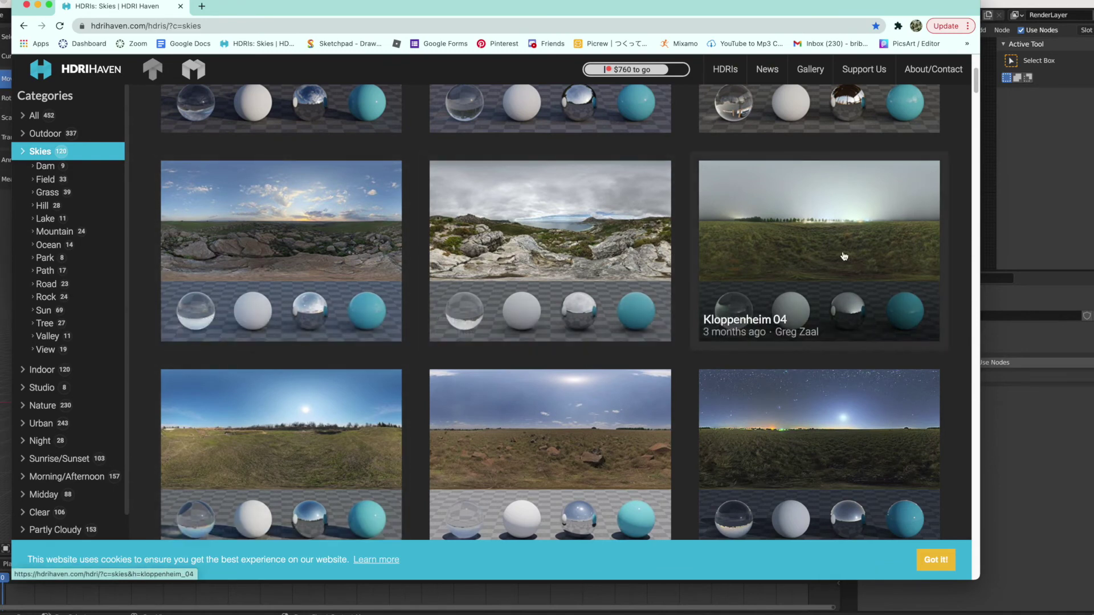
scroll(826, 439, up, 4)
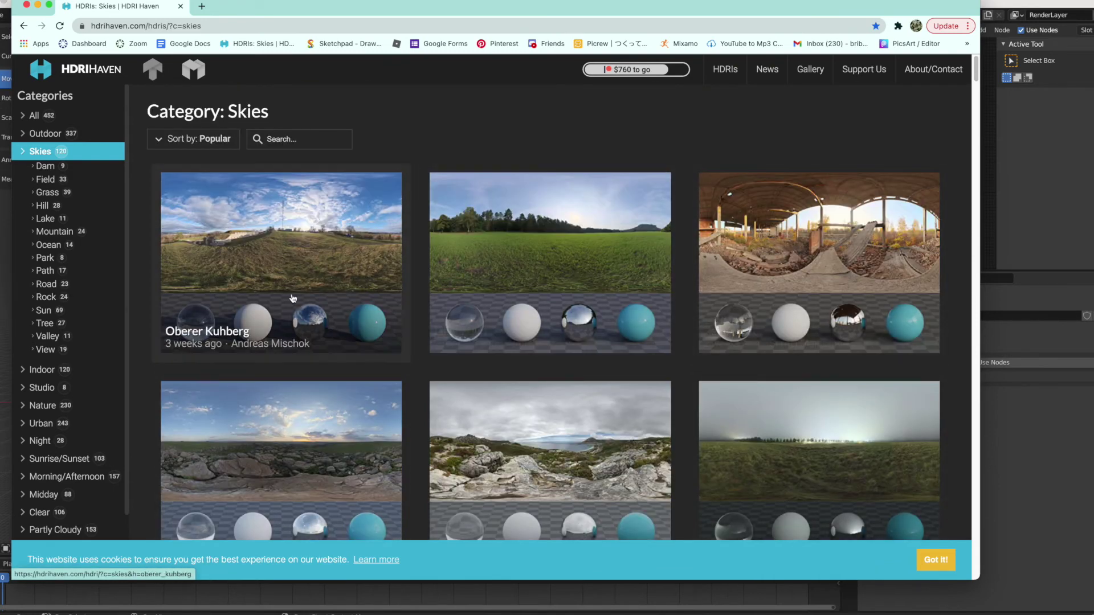
scroll(232, 294, down, 8)
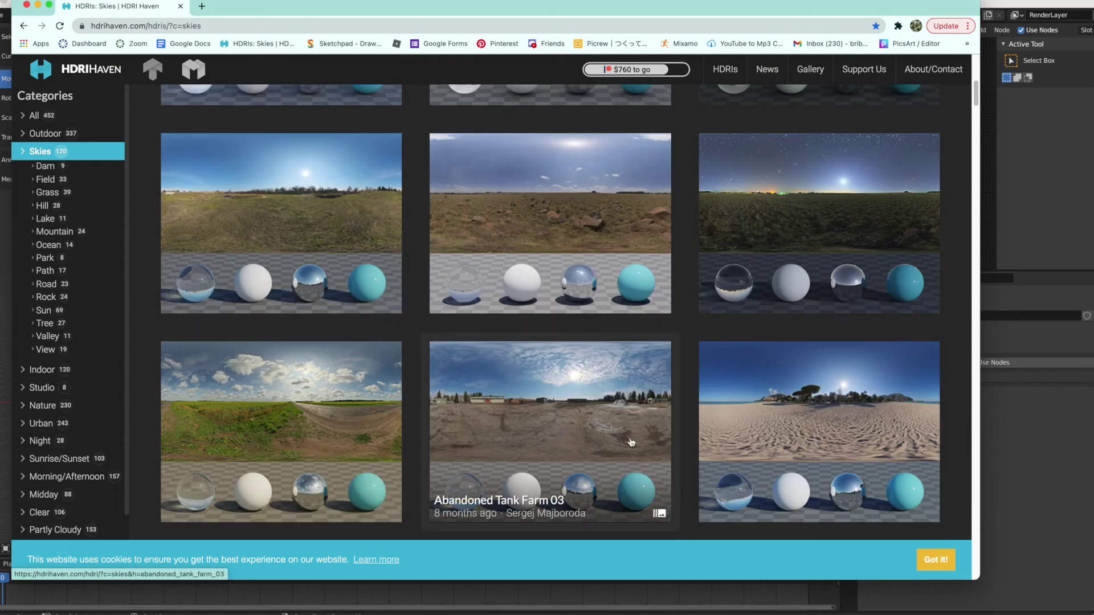
scroll(682, 450, down, 6)
scroll(682, 450, down, 5)
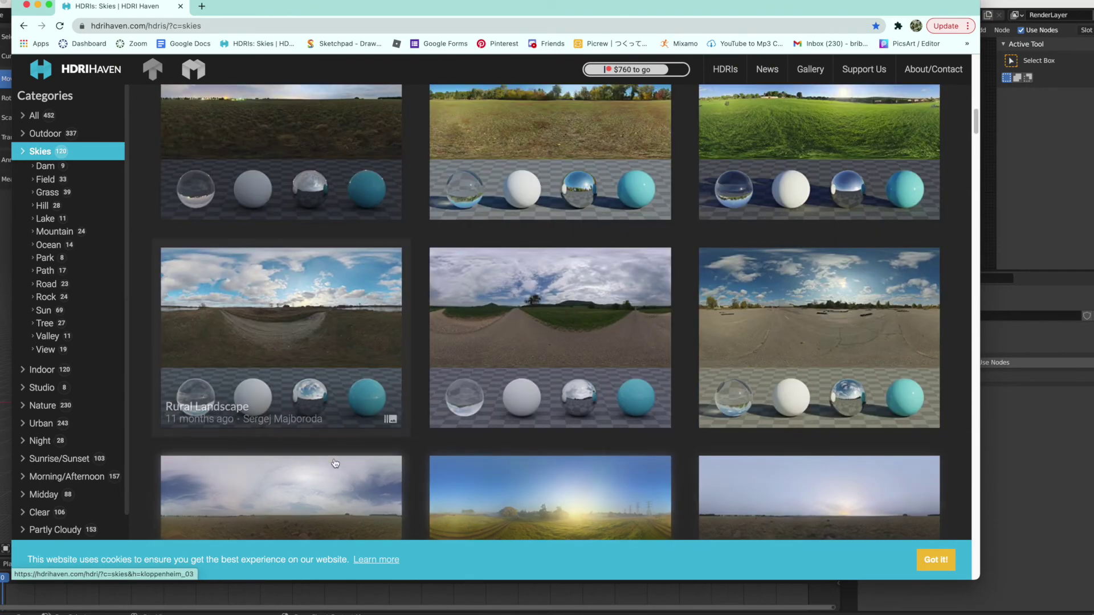
scroll(286, 237, down, 5)
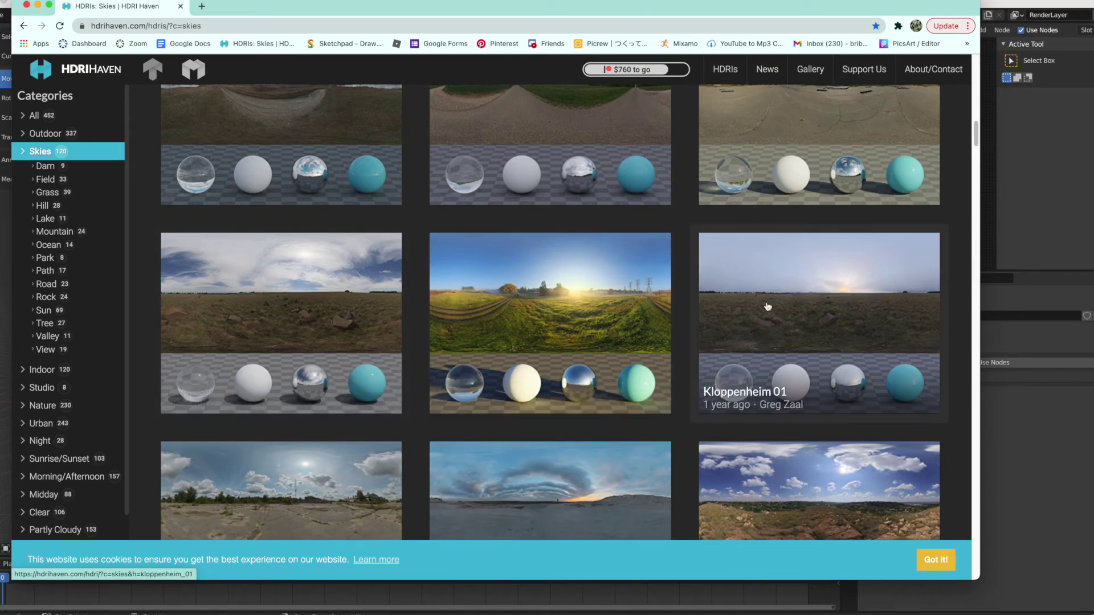
scroll(779, 185, down, 3)
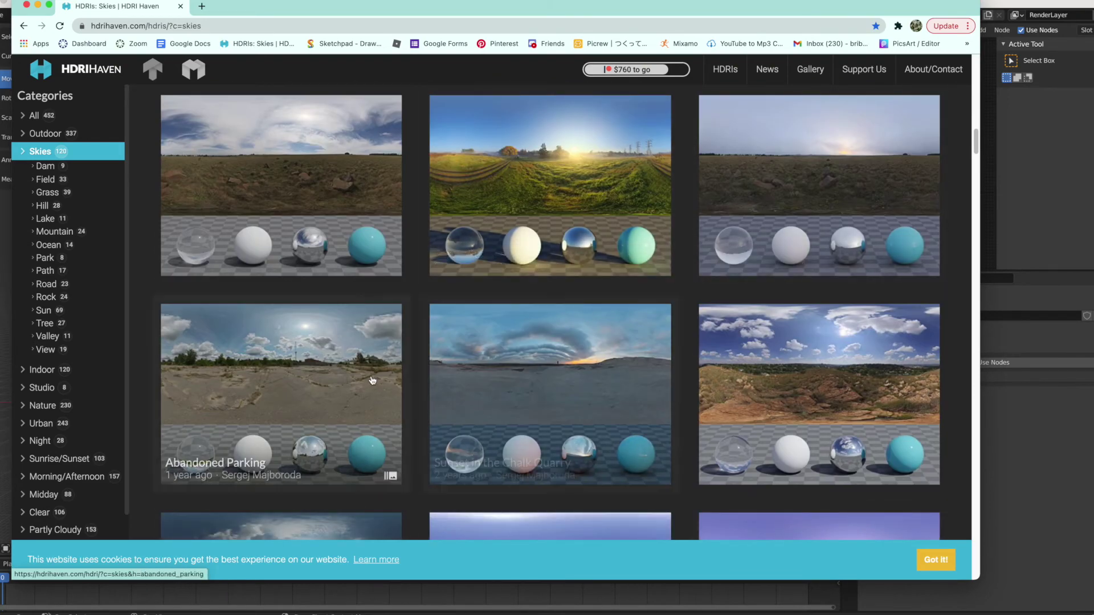
click(510, 381)
scroll(519, 353, down, 6)
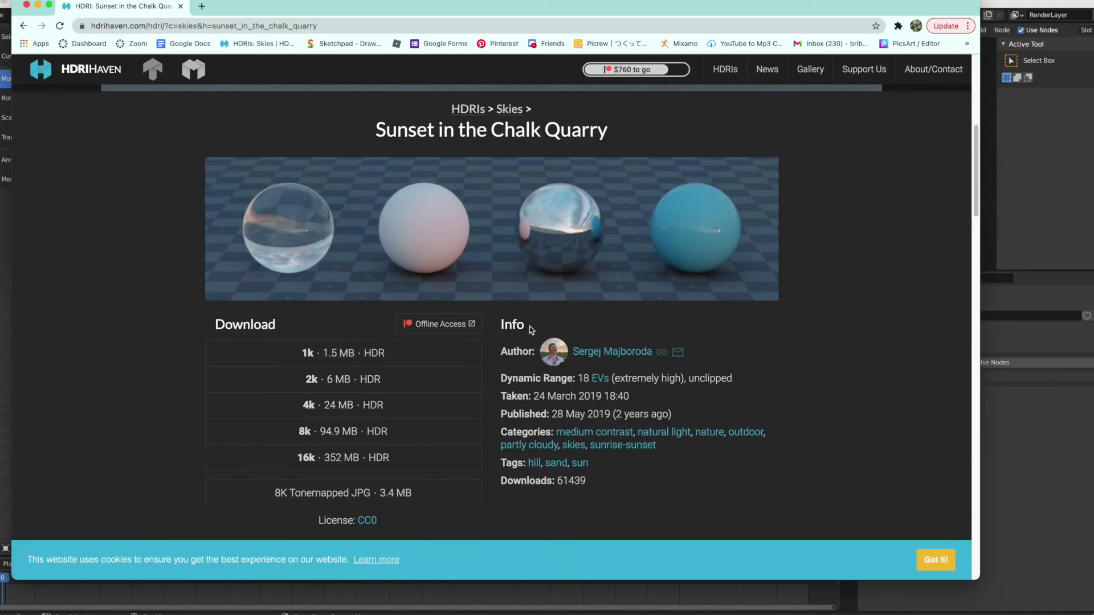
scroll(529, 329, down, 1)
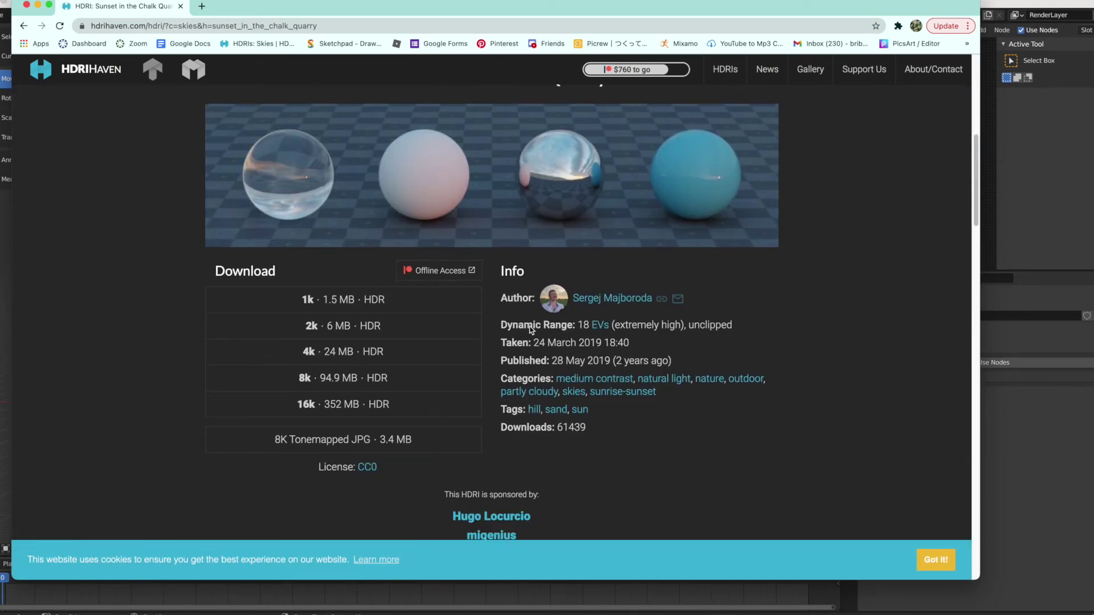
Step: Download the 4k HDR version of Sunset in the Chalk Quarry and switch back to Blender
click(404, 357)
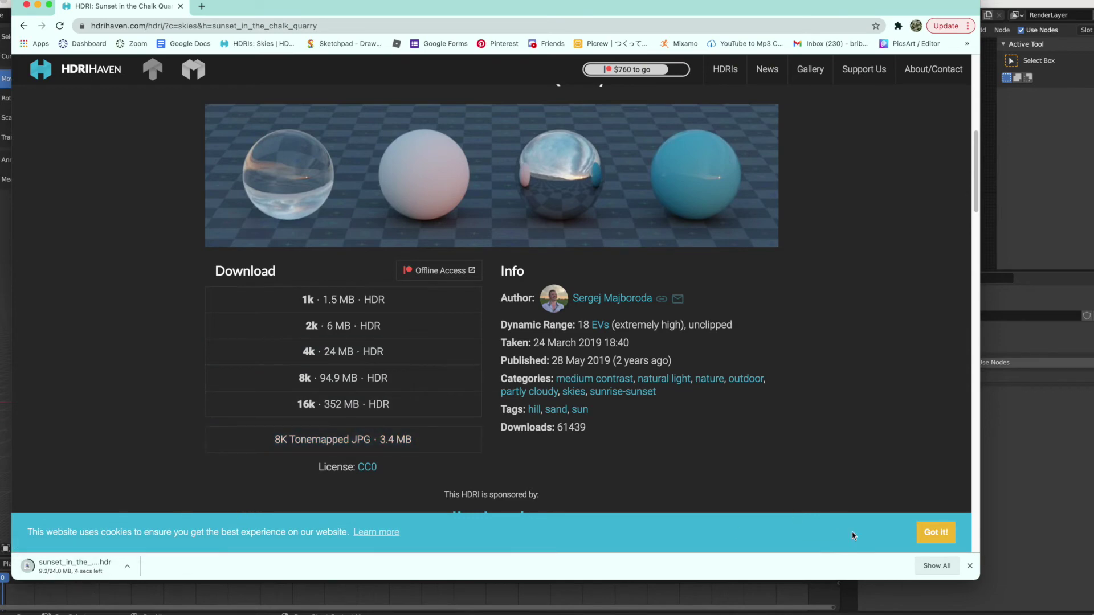
click(970, 565)
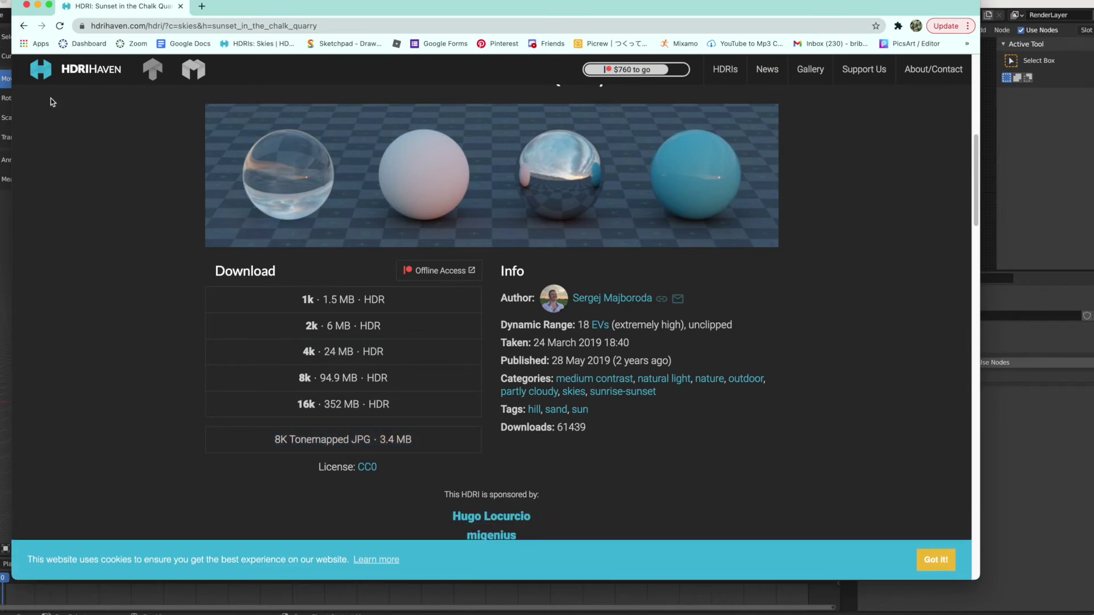
key(super+Tab)
scroll(546, 261, up, 8)
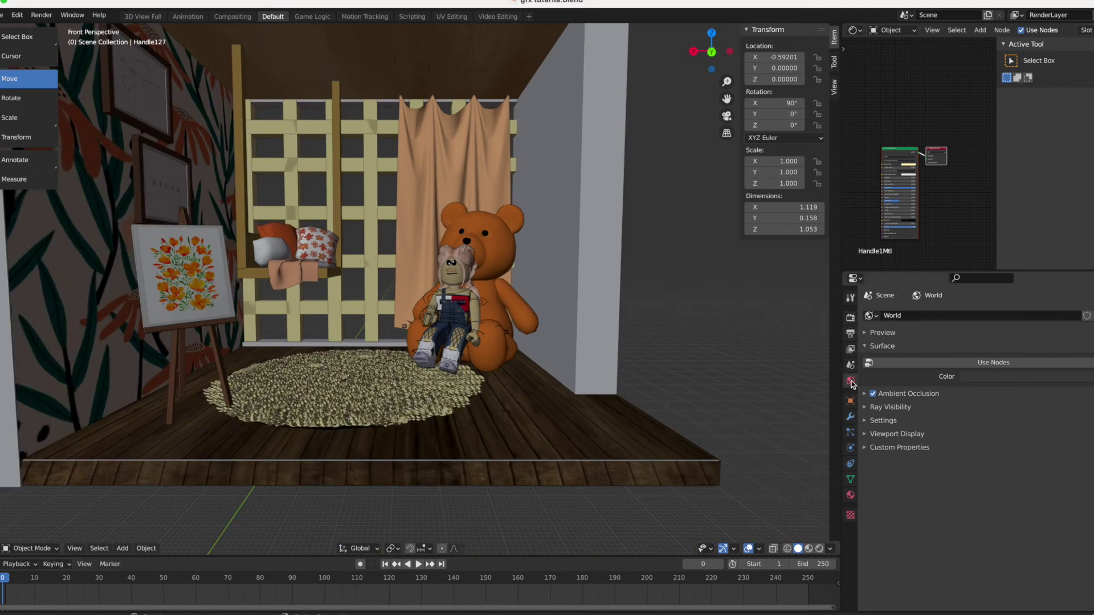
Step: Enable nodes for the World surface and assign an Image Texture to the background color
click(914, 364)
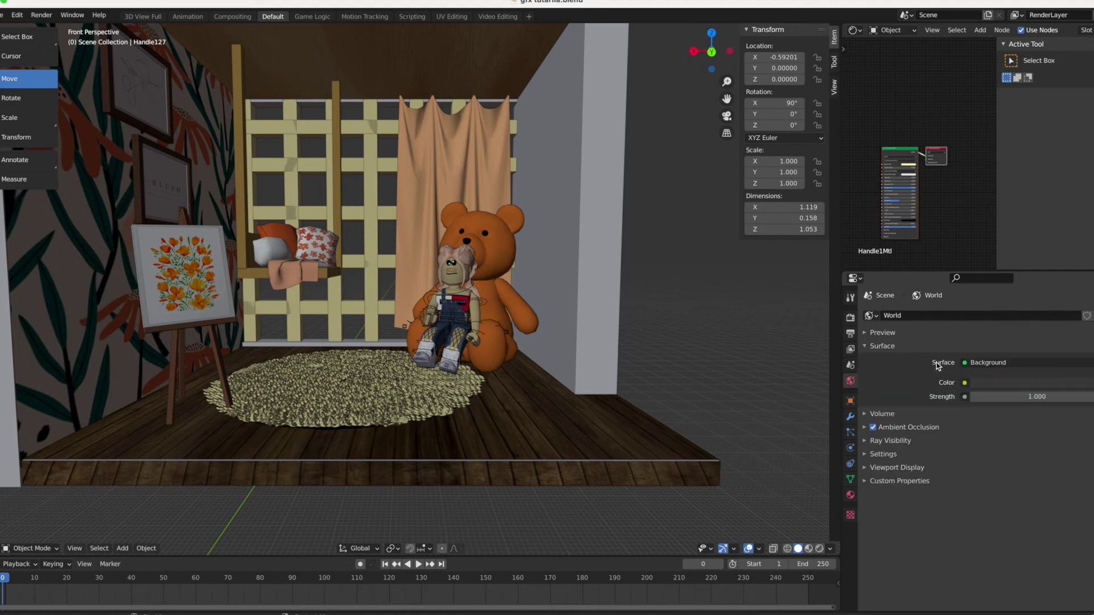
click(964, 382)
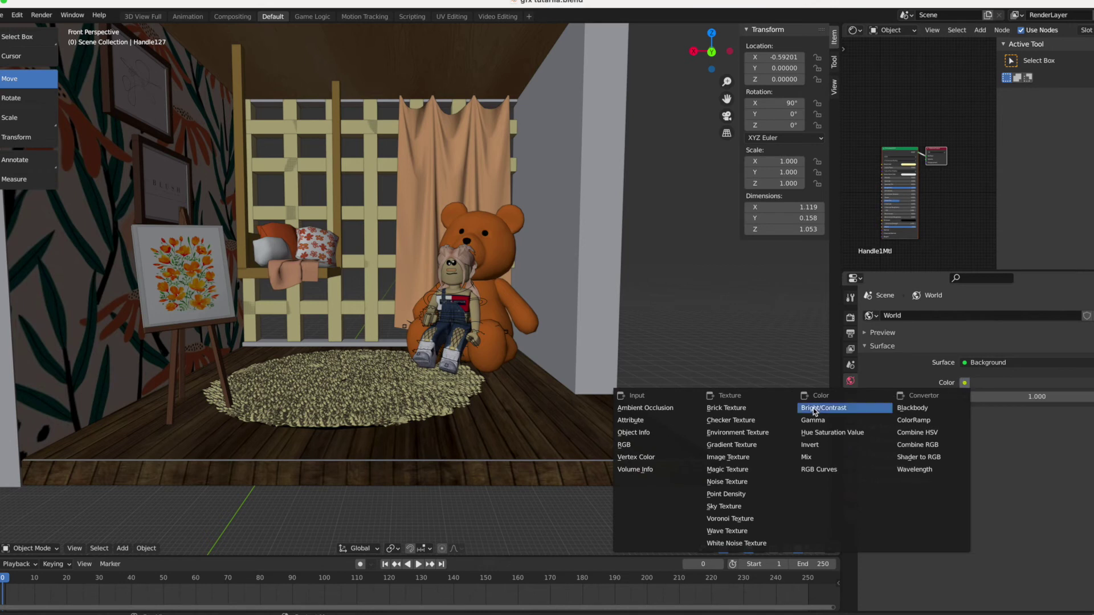
click(747, 459)
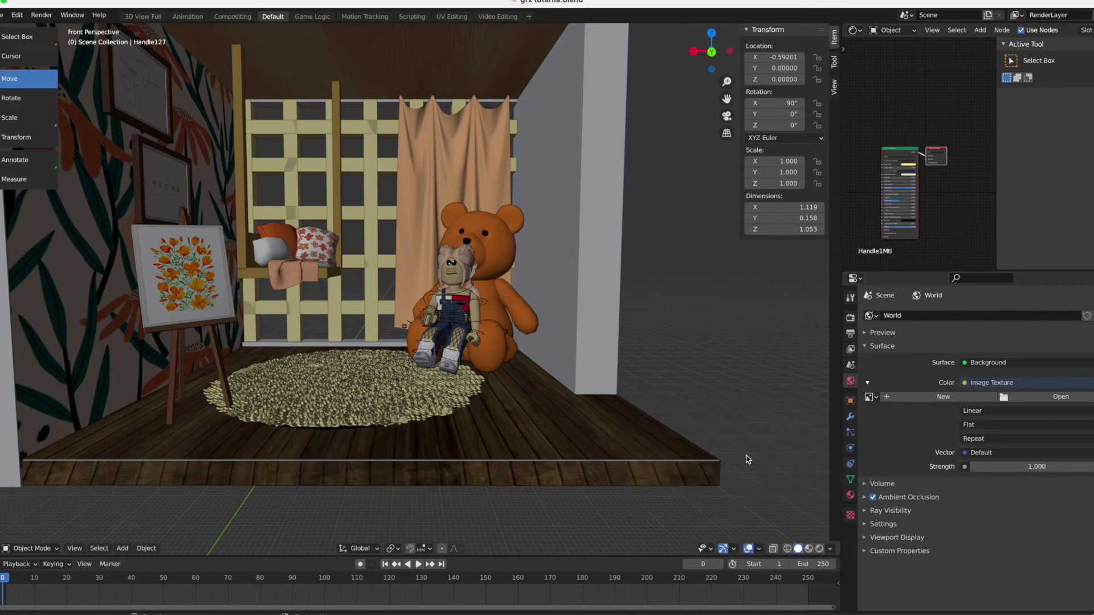
Step: Find the sunset HDRI in Downloads and load sunset_in_the_chalk_quarry_4k.hdr as the World background image
click(1025, 398)
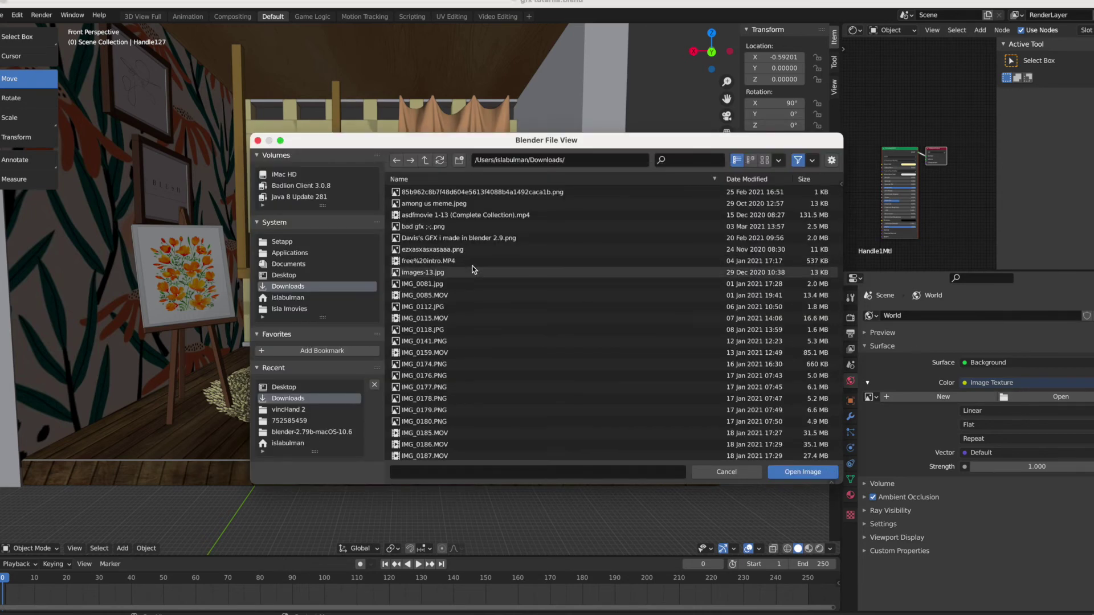
click(684, 158)
text(sun)
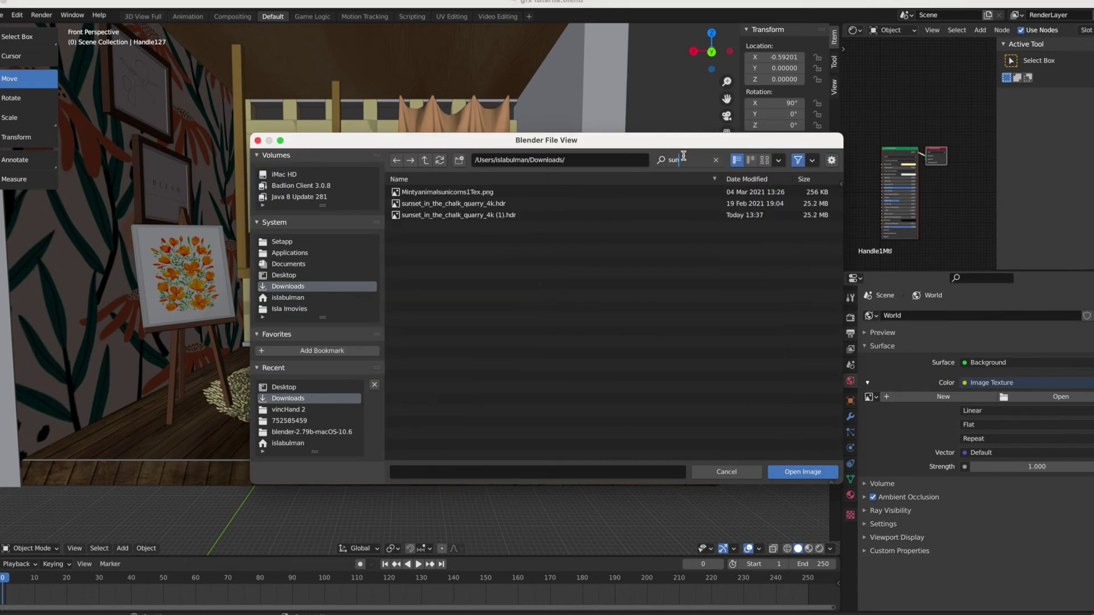
double_click(520, 204)
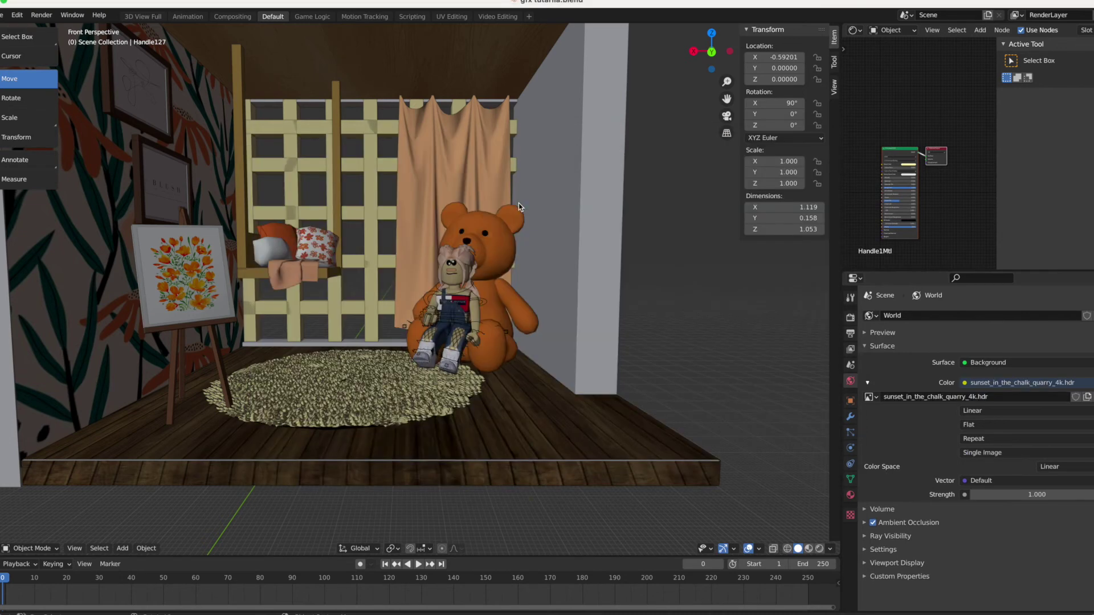
Step: Preview the sunset-lit room in Rendered shading, then return to Material Preview shading
click(820, 548)
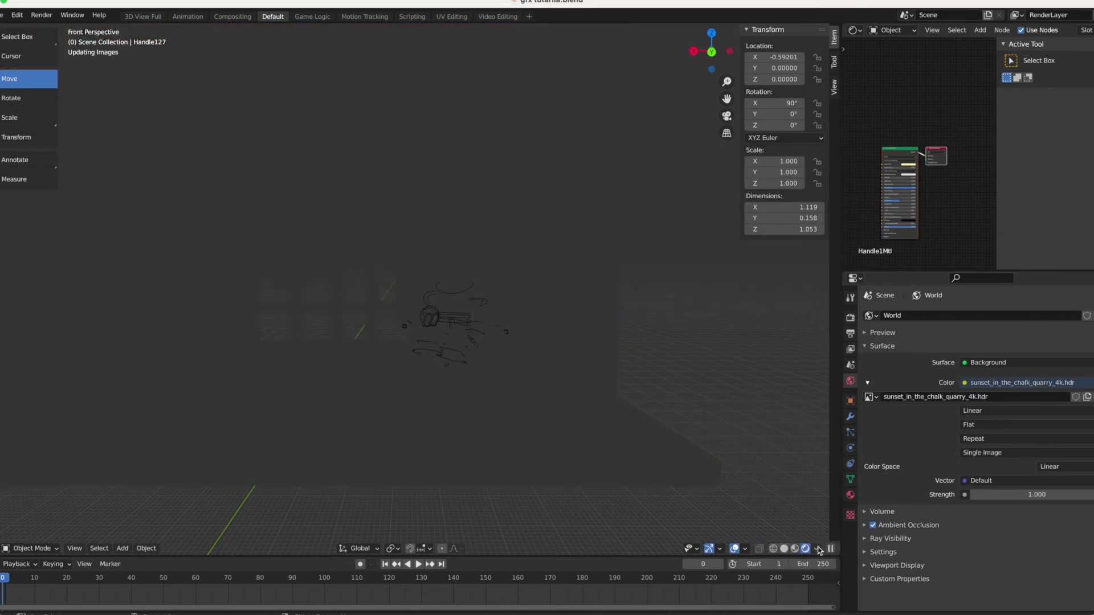
scroll(744, 338, up, 5)
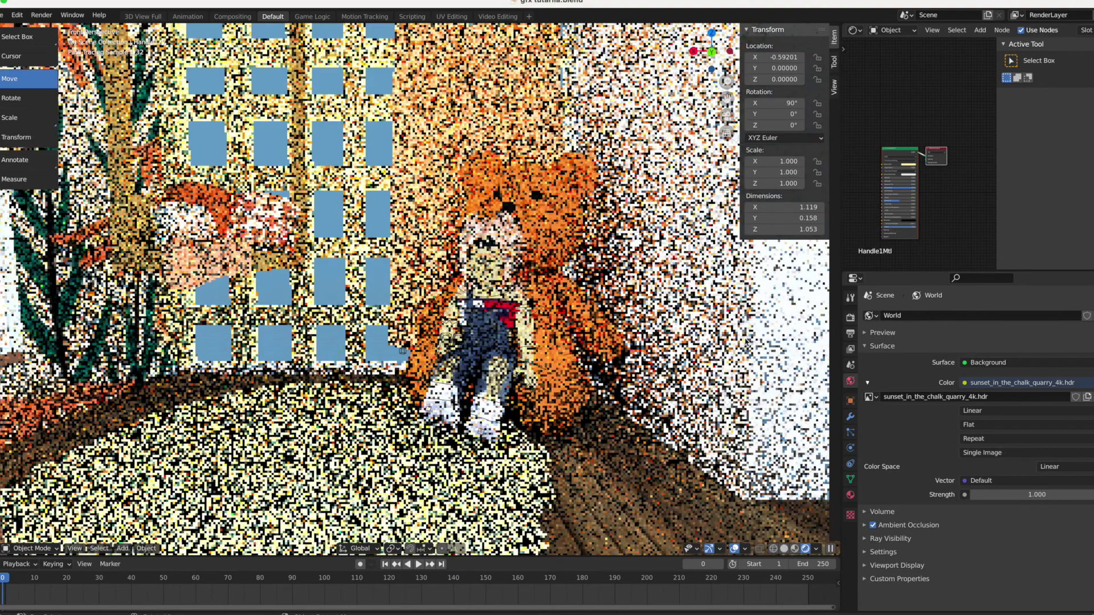
scroll(744, 339, down, 4)
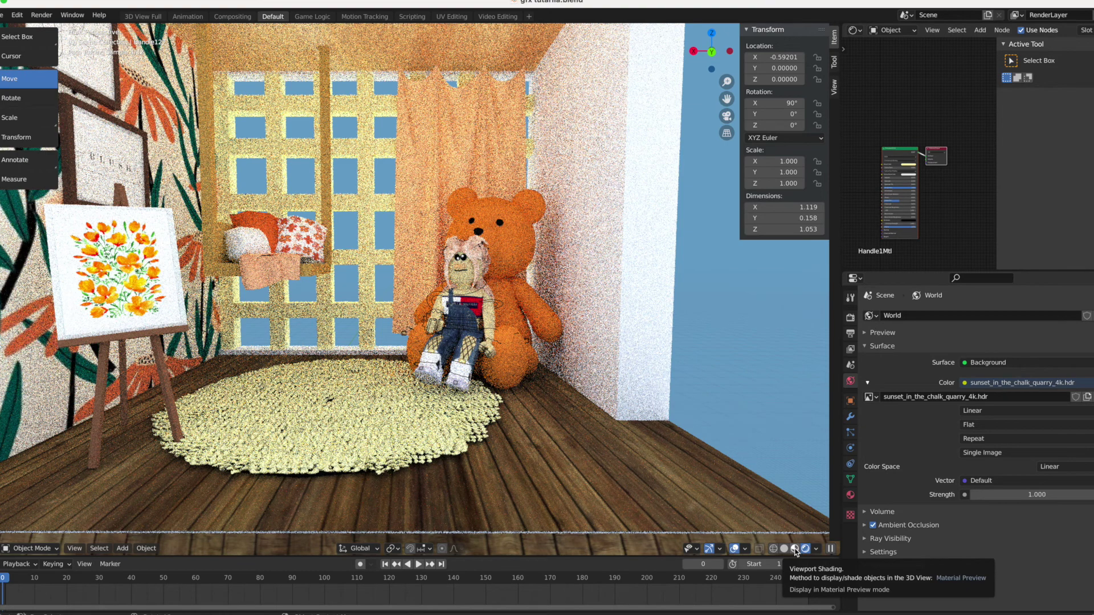
click(796, 551)
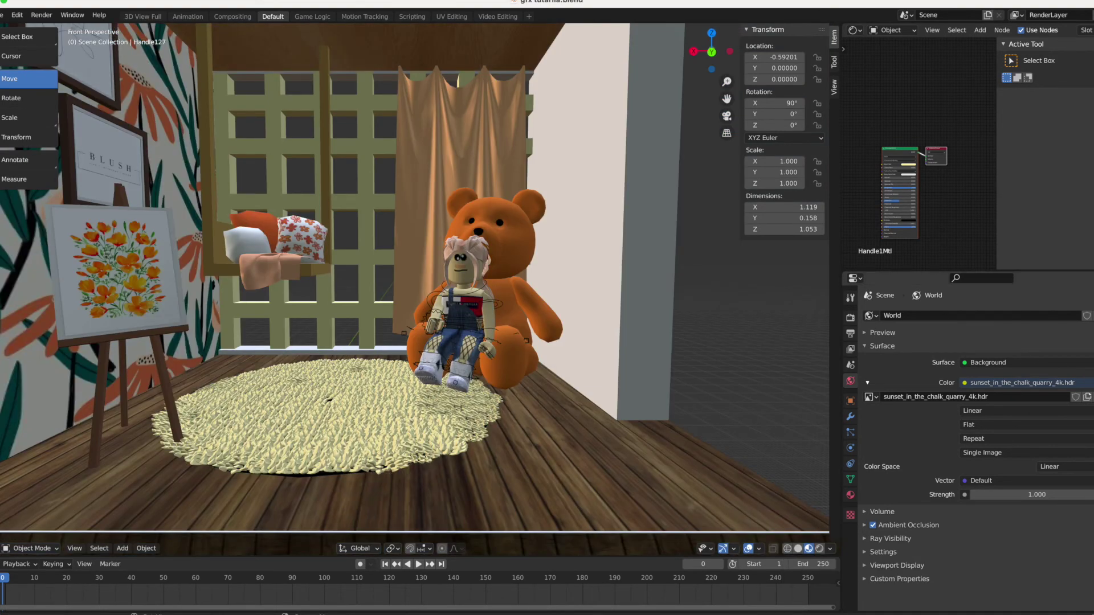
Step: Unlink the sunset image from the World texture and load kloppenheim_02_4k.hdr from Downloads in its place
click(1087, 396)
click(967, 363)
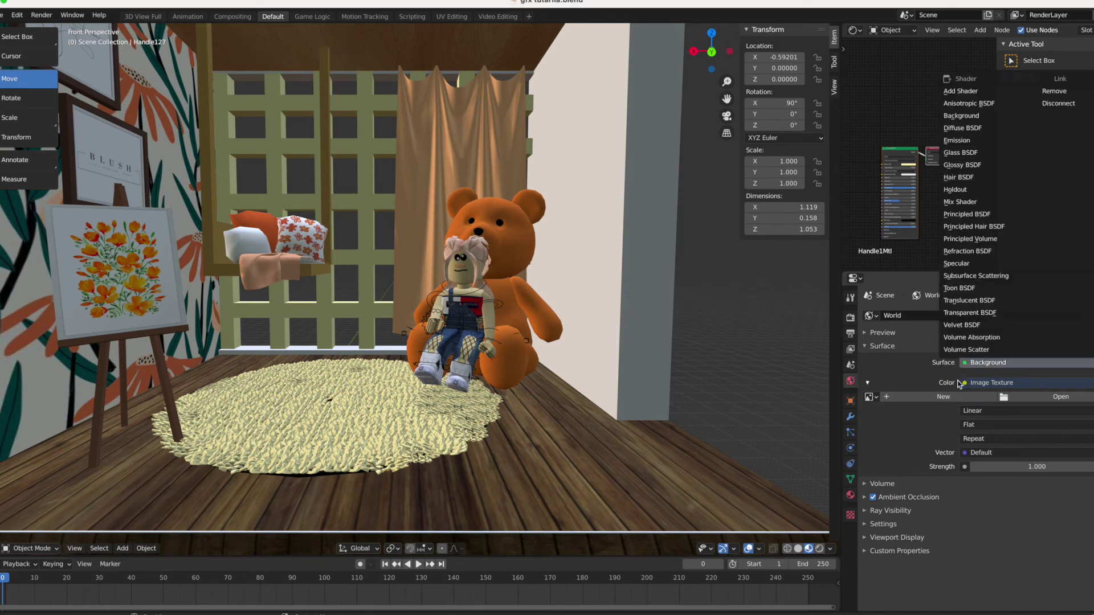
click(976, 396)
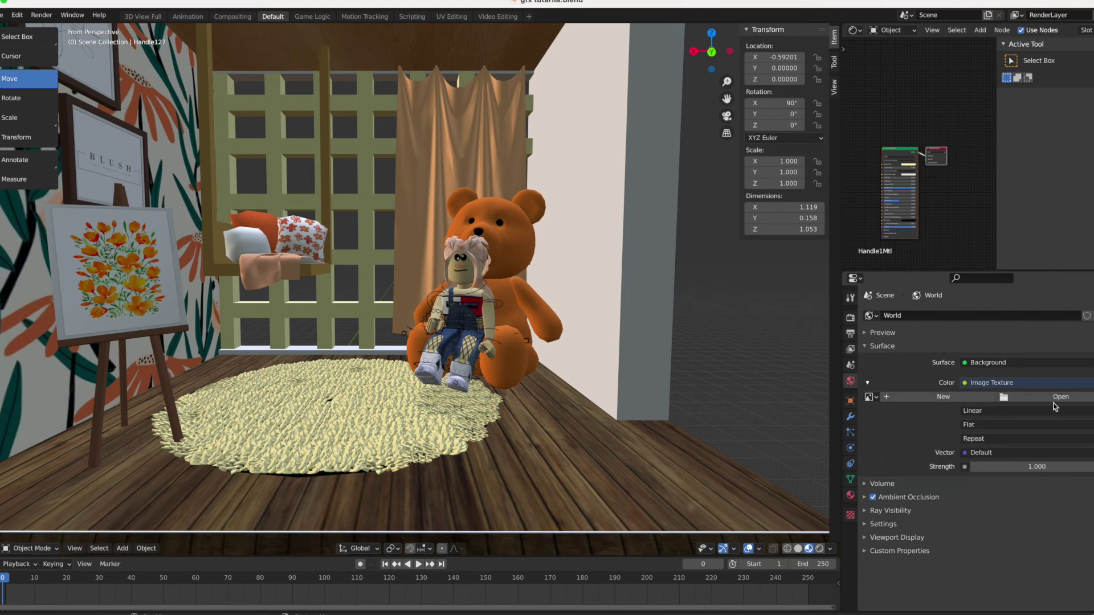
click(1053, 397)
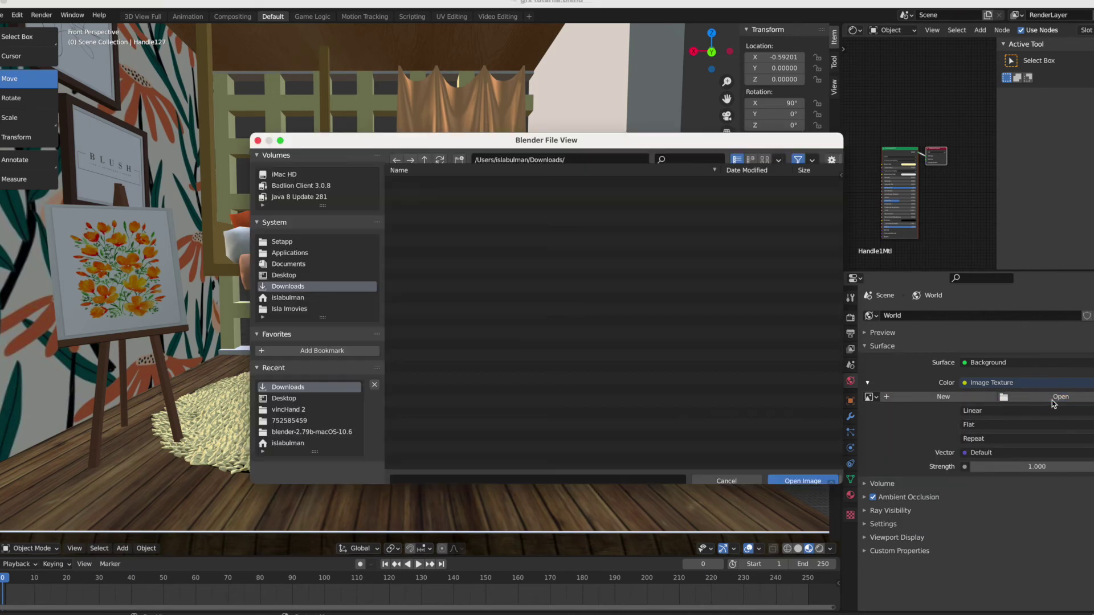
click(701, 160)
text(k)
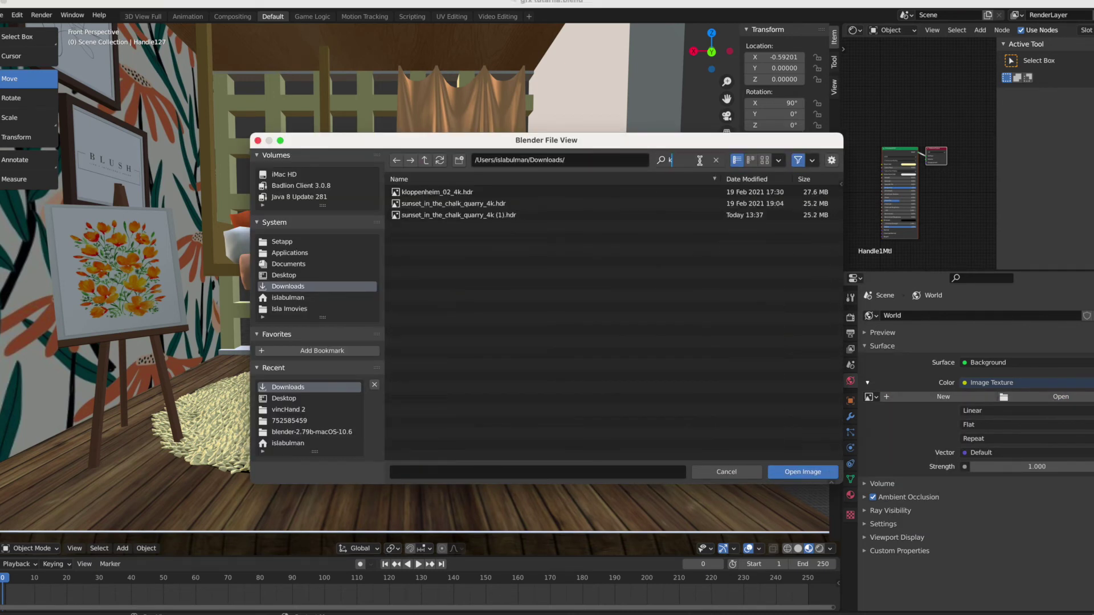
click(484, 192)
double_click(484, 193)
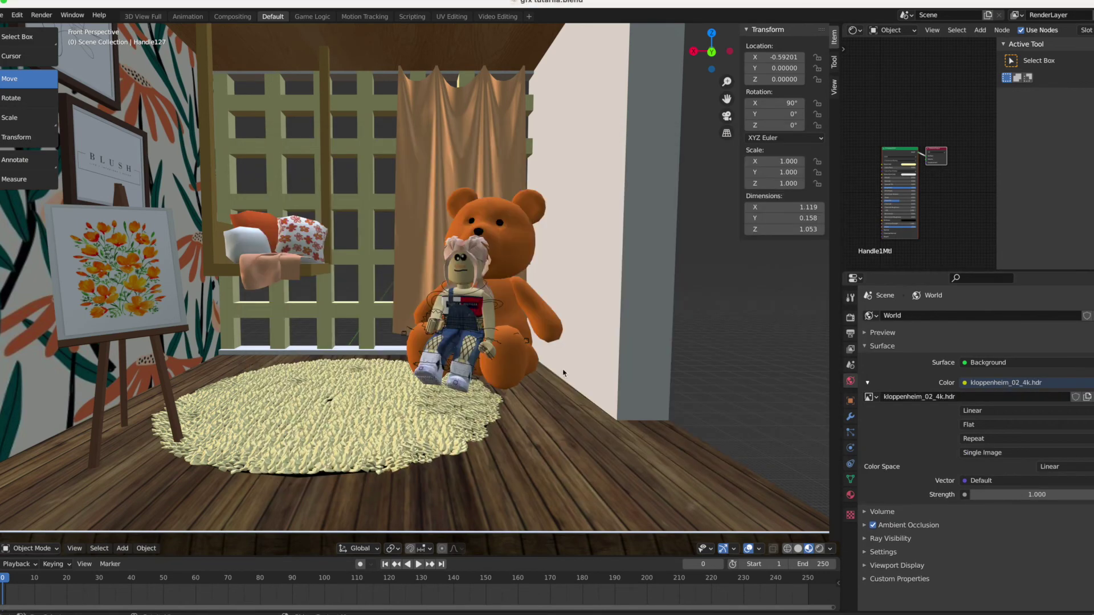
Step: Check the Kloppenheim lighting in Rendered shading, then return to Material Preview and inspect the room and character
click(818, 549)
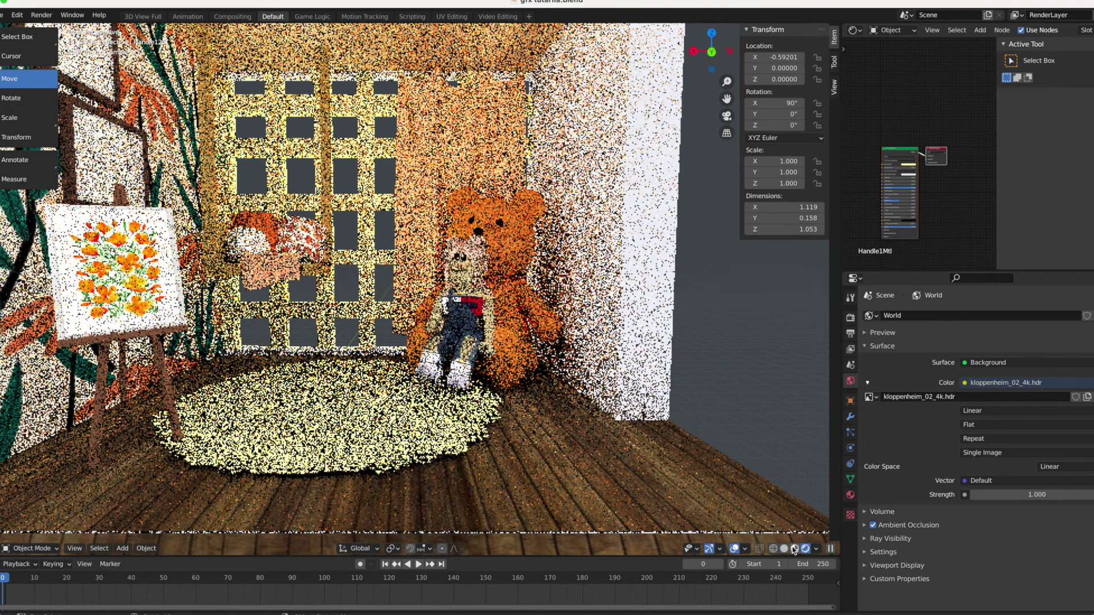
click(794, 549)
scroll(775, 384, down, 6)
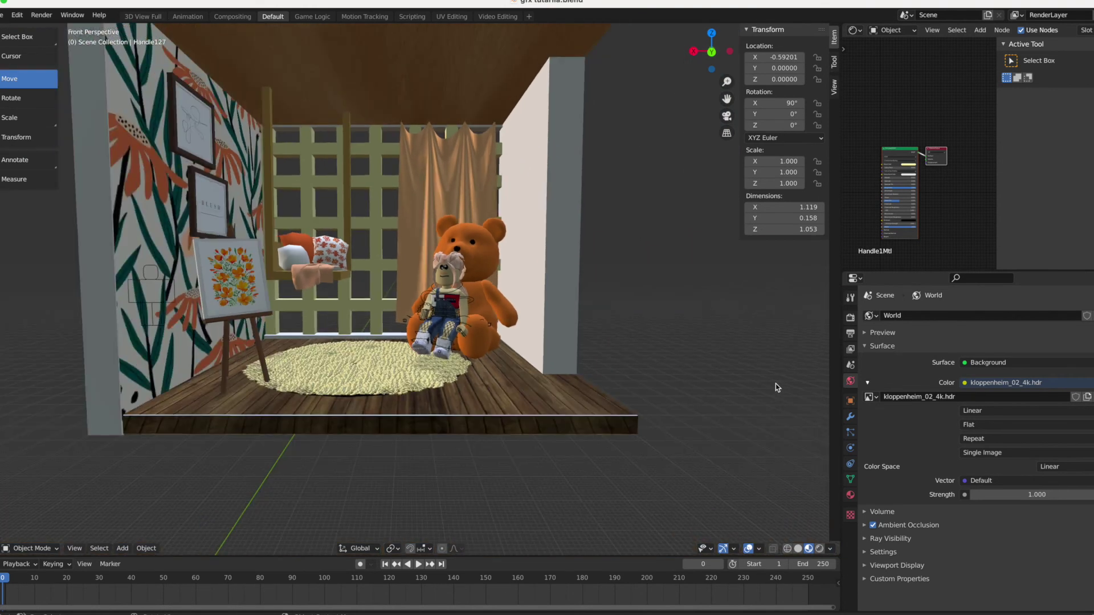
scroll(775, 384, up, 3)
scroll(775, 384, up, 4)
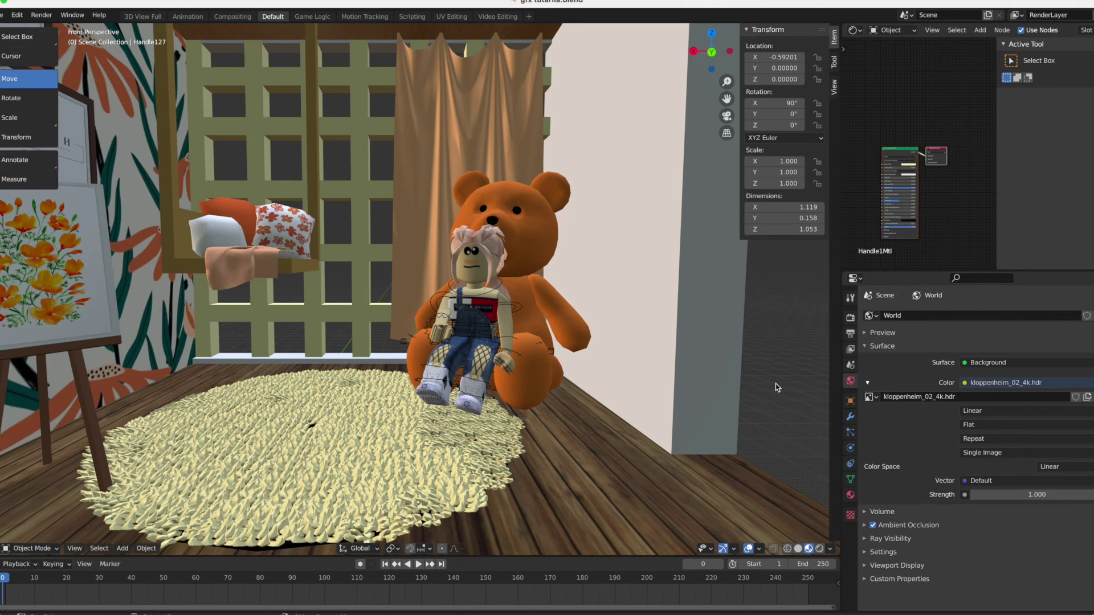
Step: Add a camera to the scene and look through it
click(128, 551)
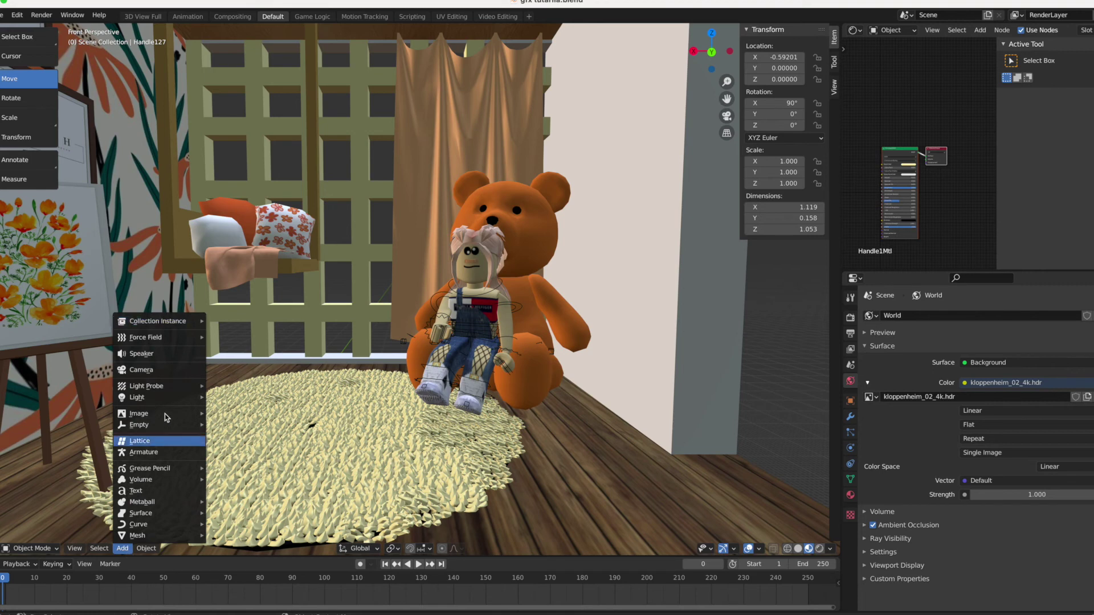
click(142, 369)
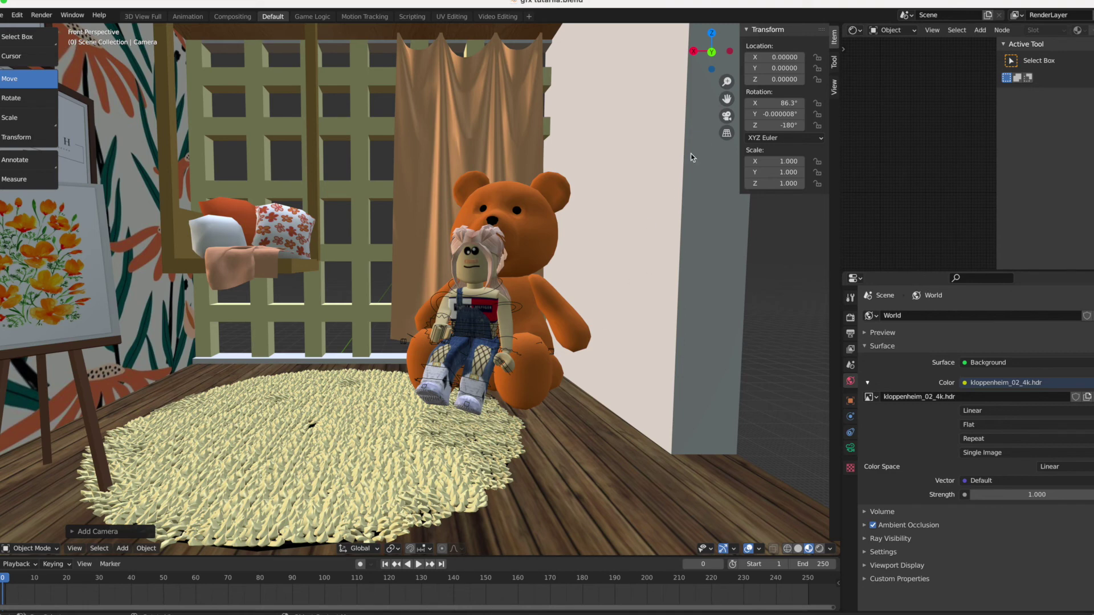
click(730, 116)
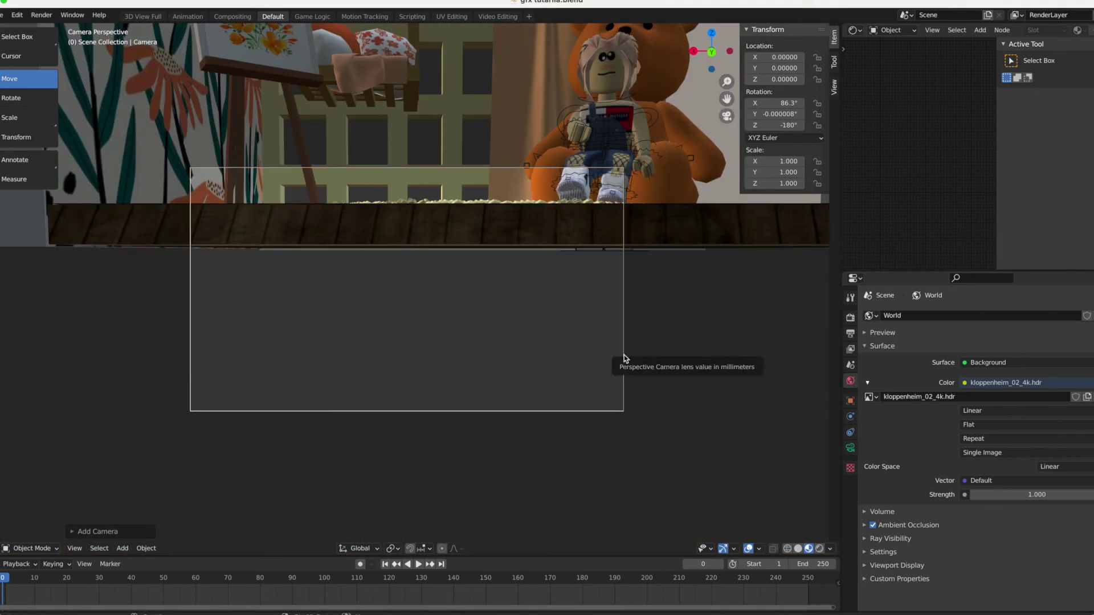
Step: Fly the camera back into the room to frame the seated character and teddy bear, with the rug and window seat in shot
key(shift+grave)
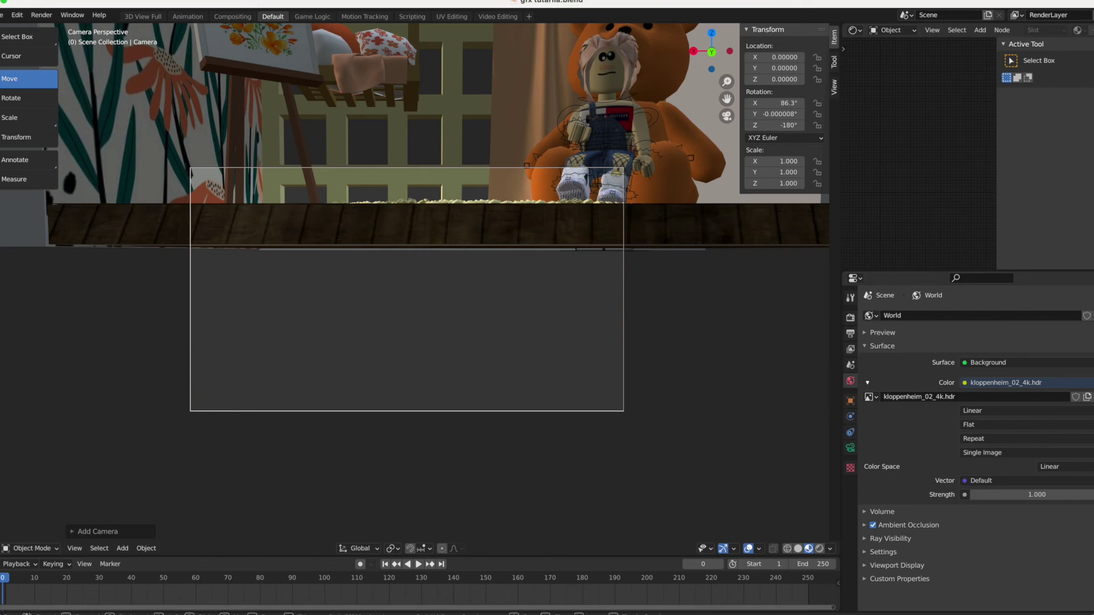
key(s)
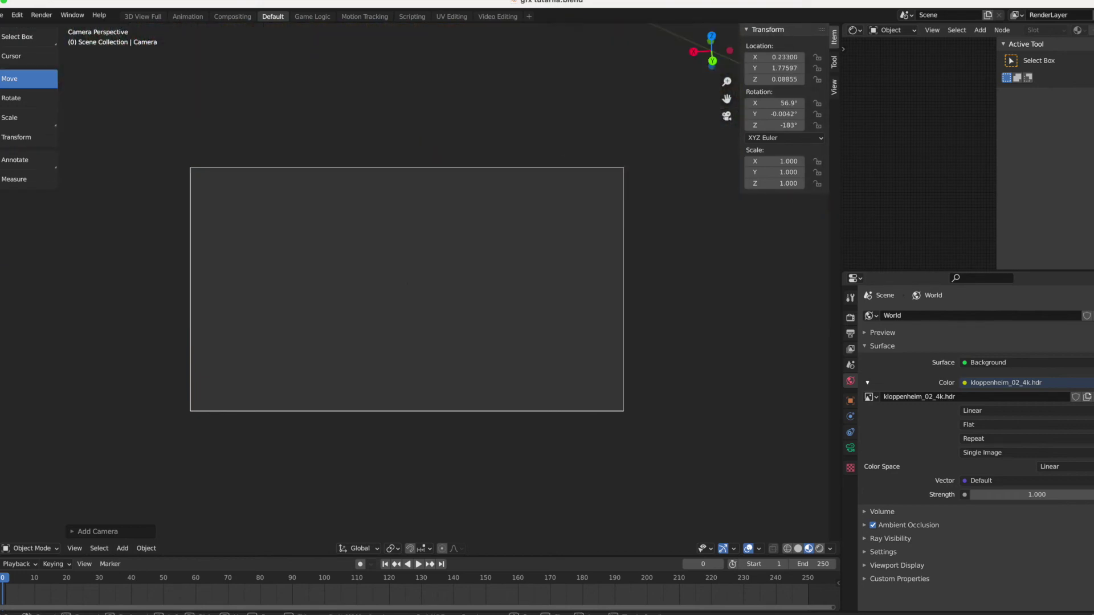
key(w)
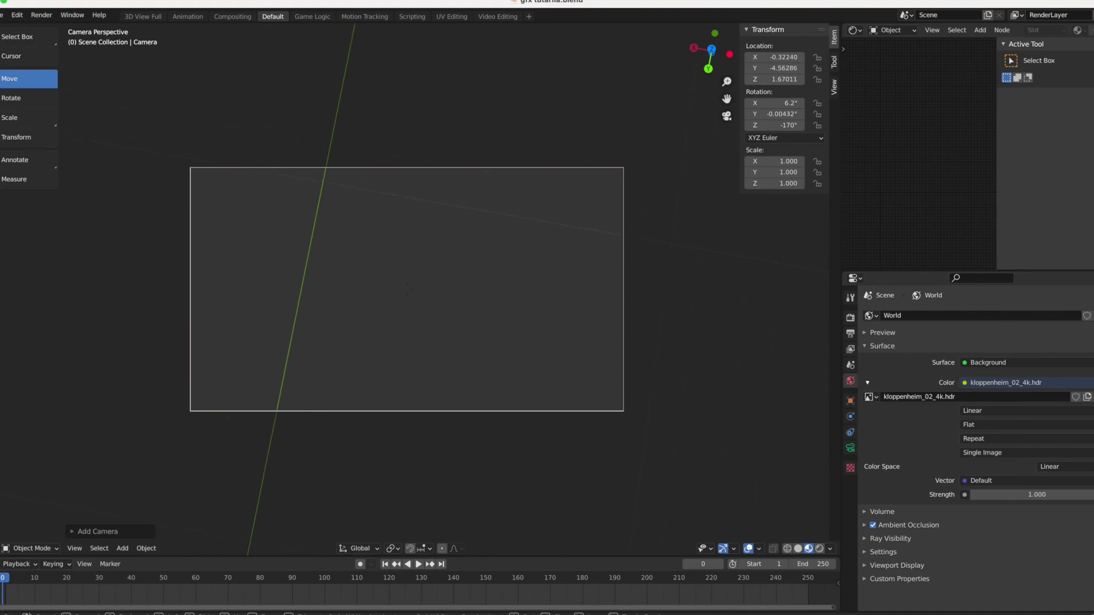
key(s)
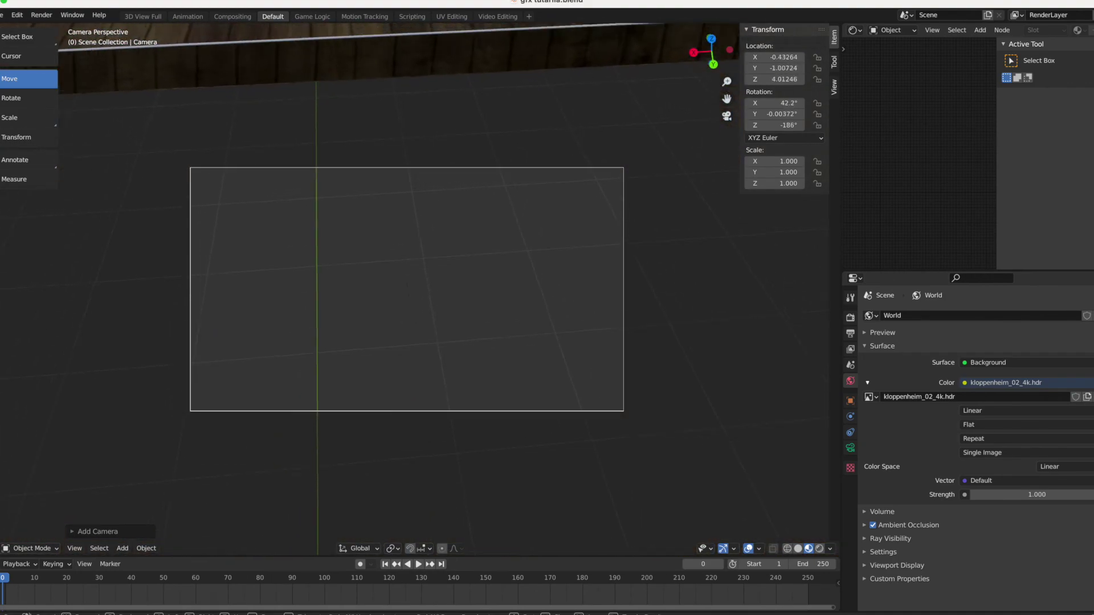
key(s)
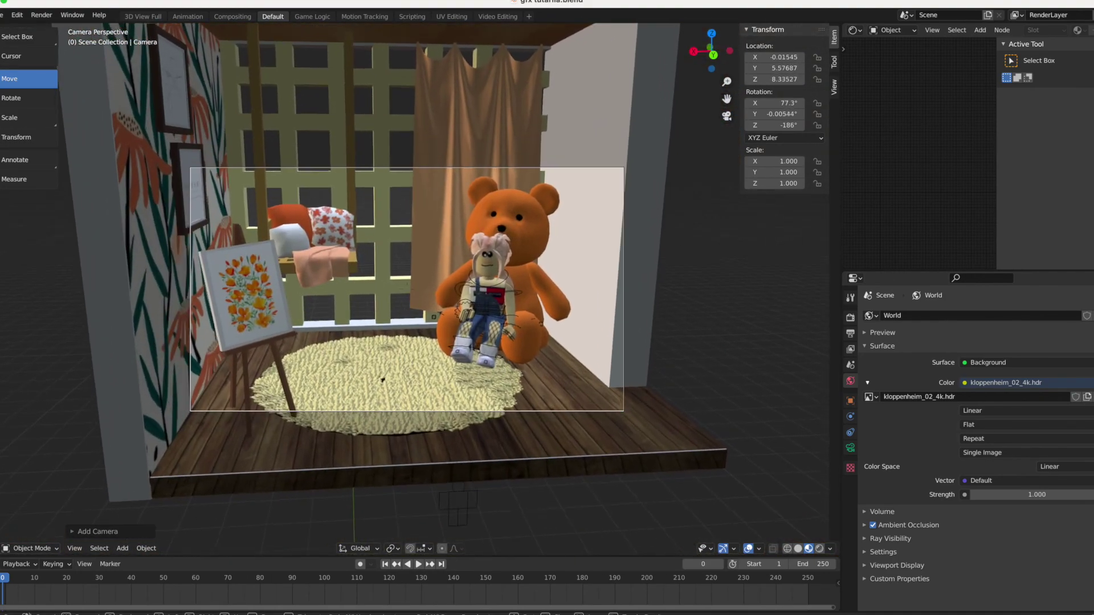
key(w)
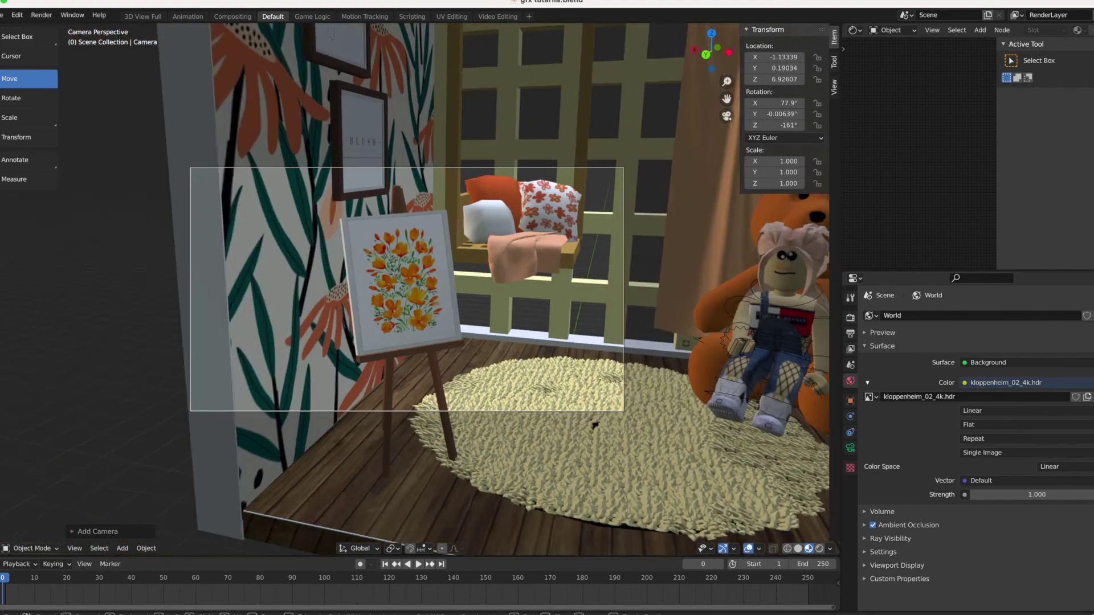
key(w)
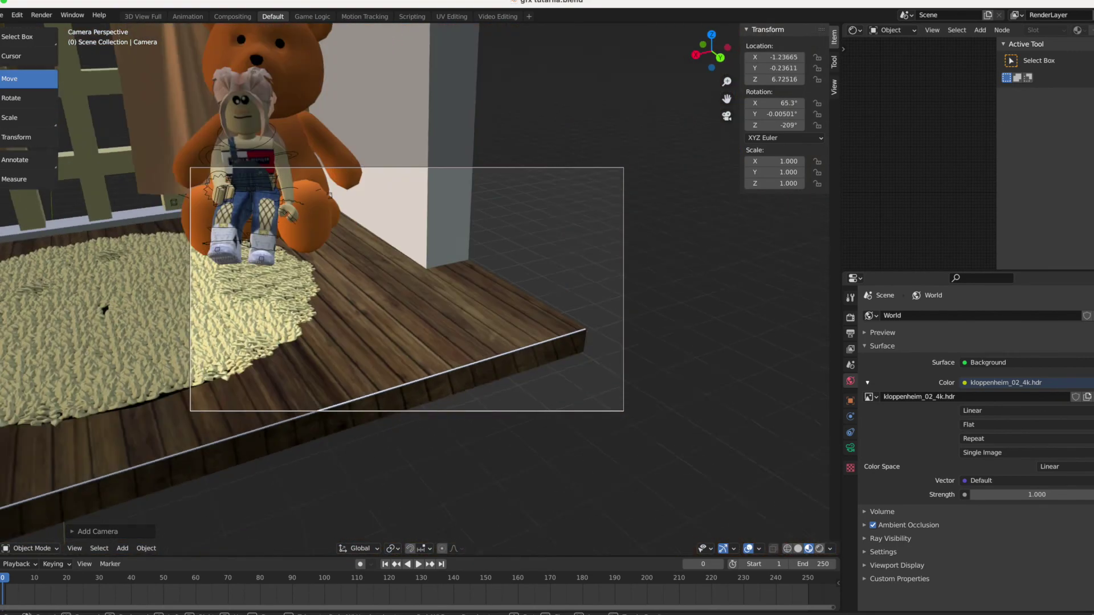
key(s)
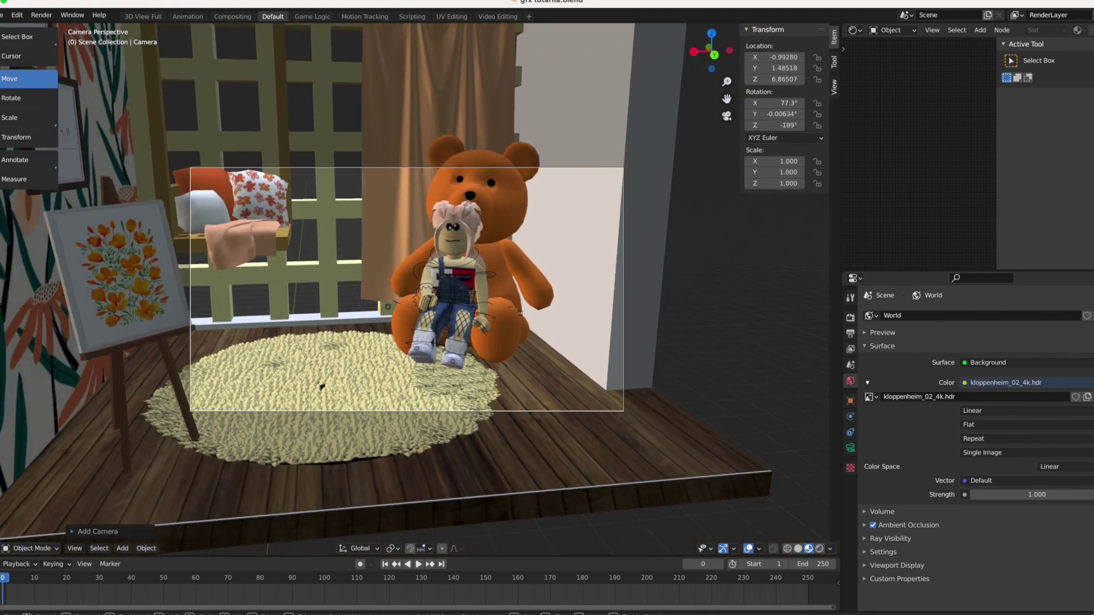
key(w)
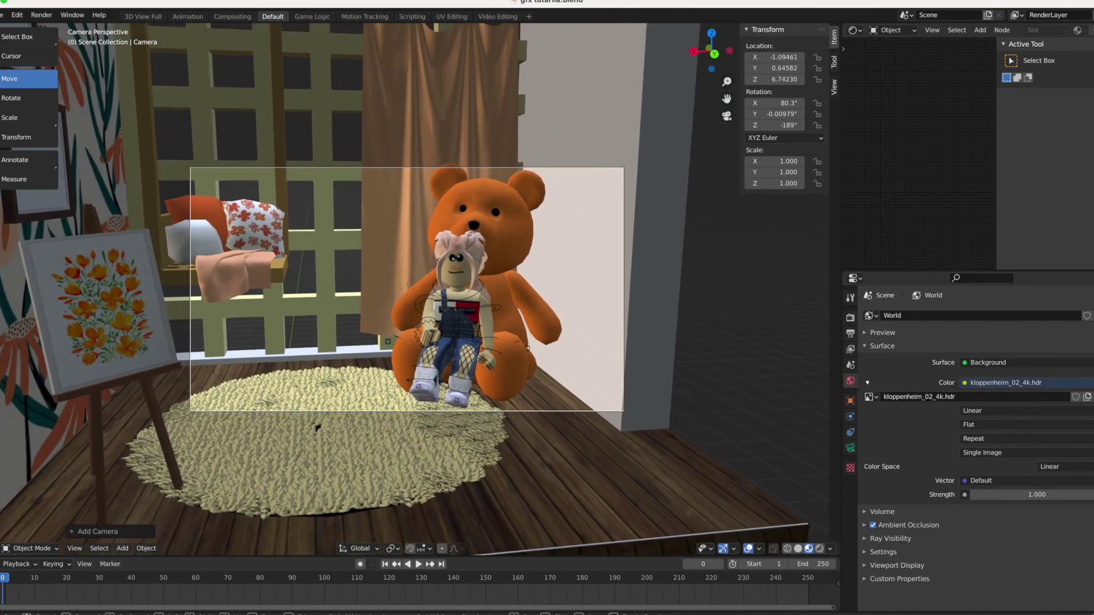
key(w)
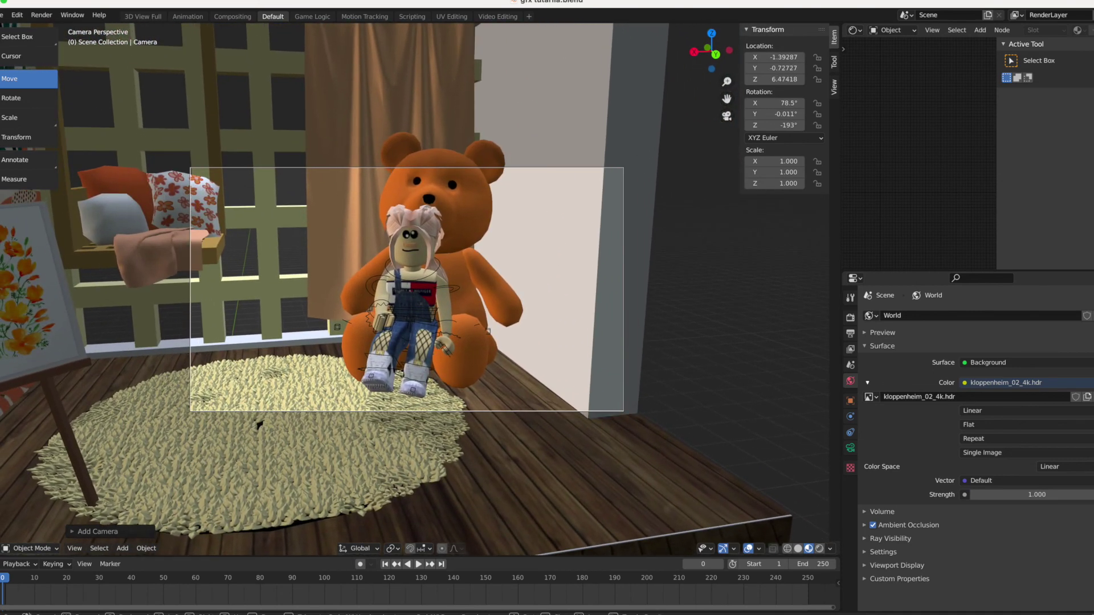
key(s)
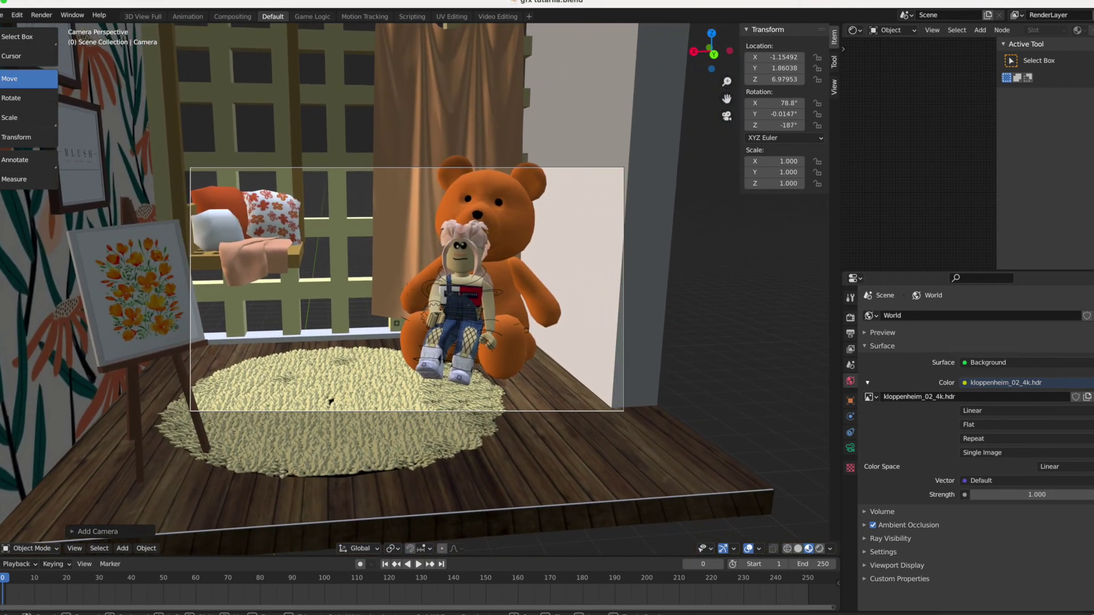
click(407, 293)
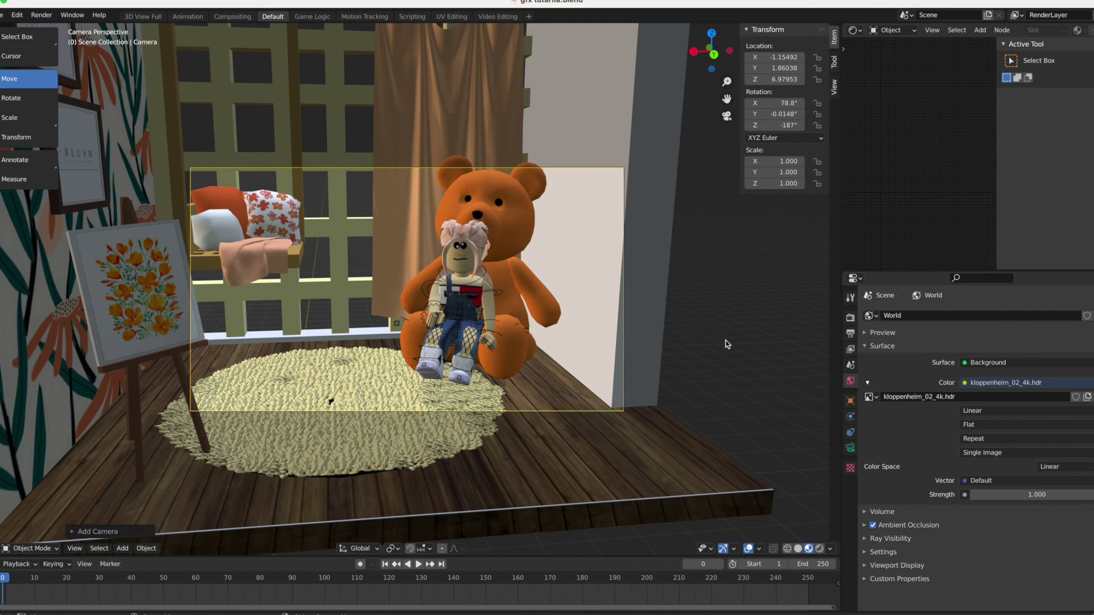
Step: Set the Cycles samples to 141 for render and 41 for viewport, and enable render denoising with NLM
click(850, 318)
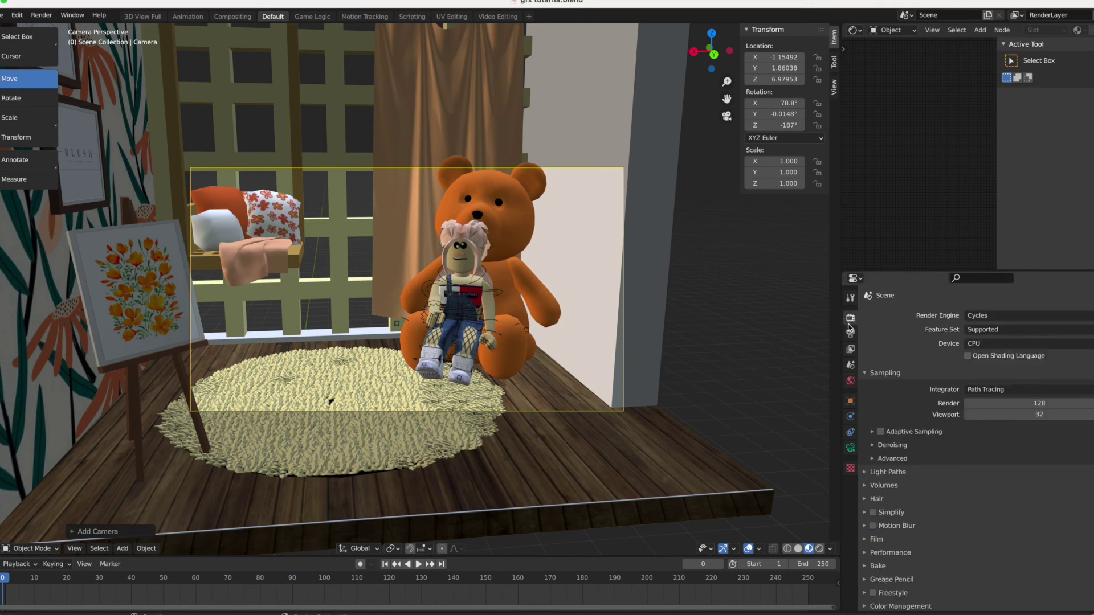
drag(1082, 404, 987, 415)
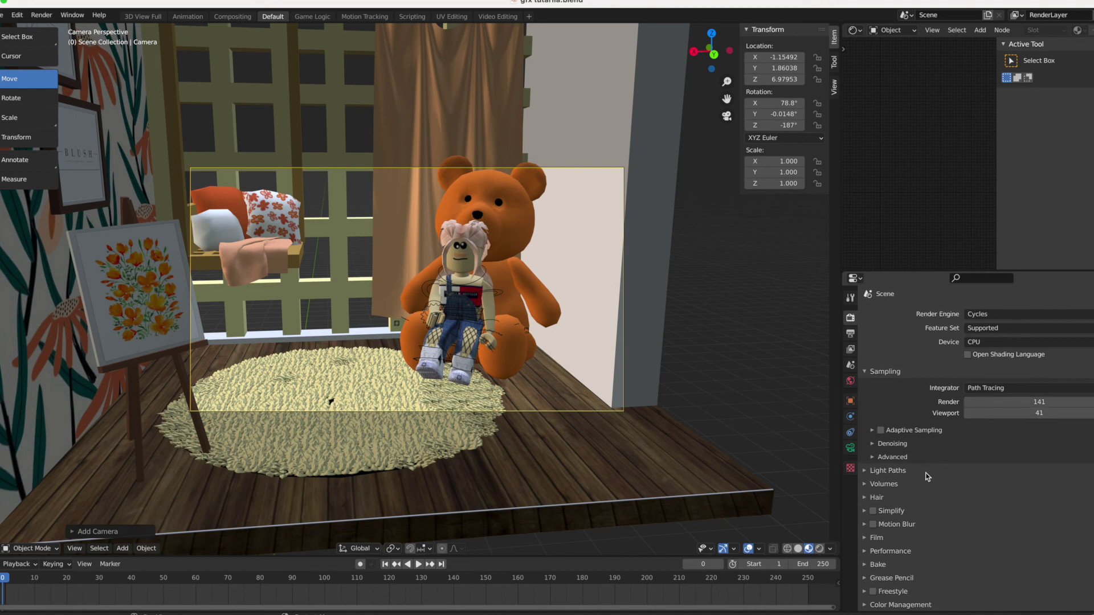
click(874, 445)
click(967, 460)
click(1034, 460)
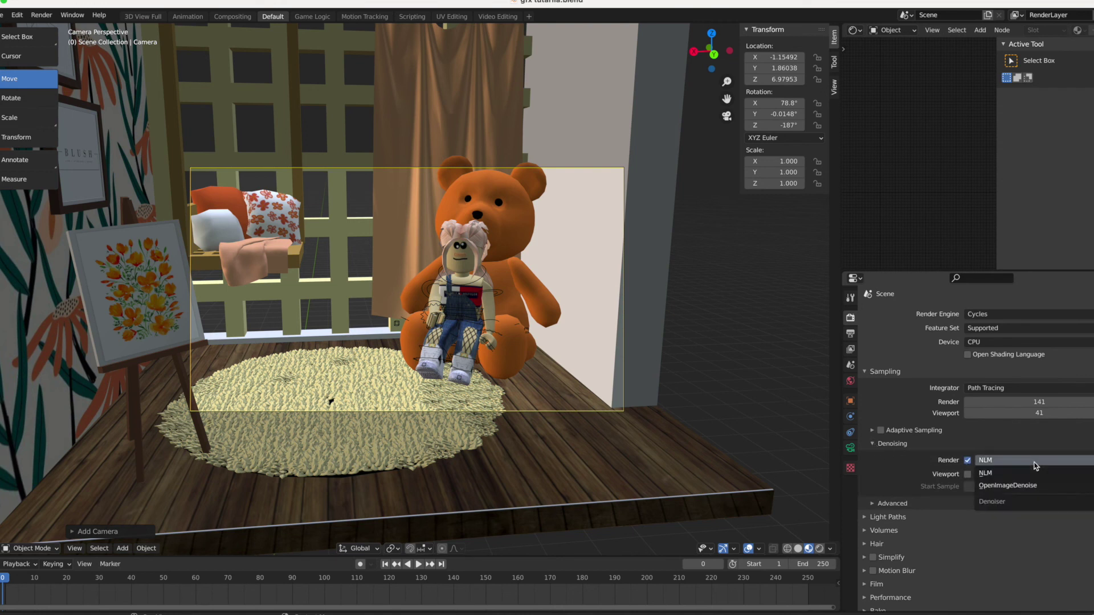
click(1035, 465)
click(1036, 461)
click(1034, 463)
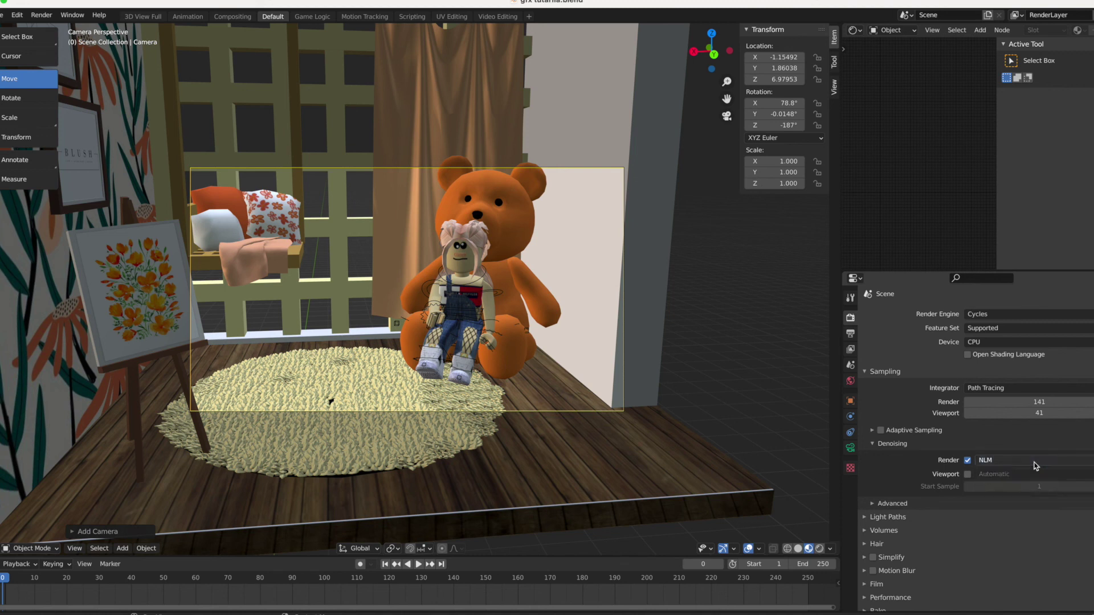
click(880, 444)
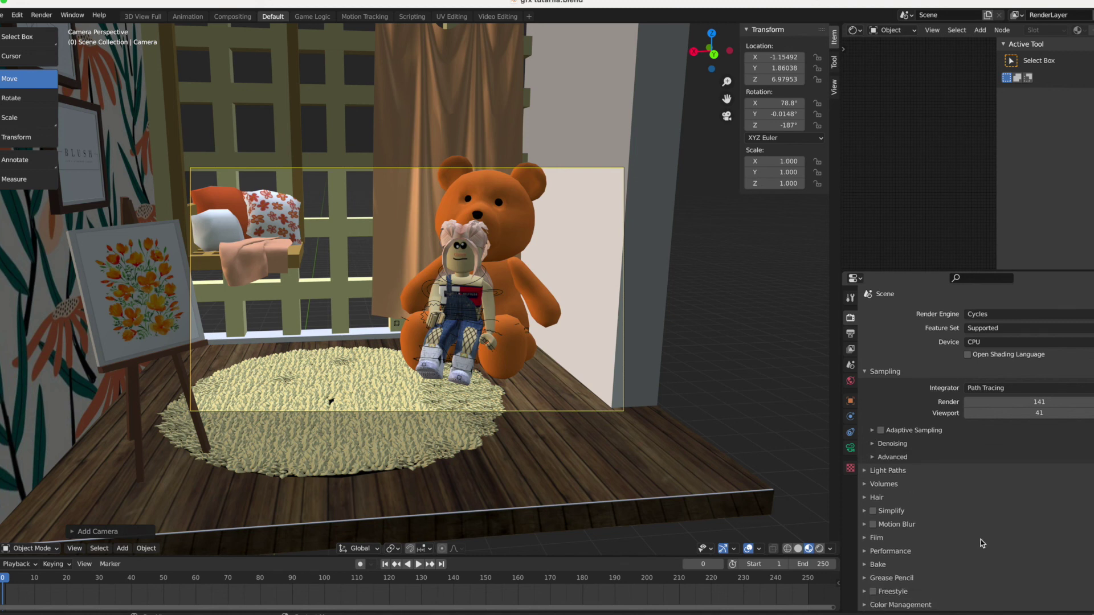
Step: Set the maximum glossy light bounces to 0, then collapse the Clamping and Caustics settings
click(878, 470)
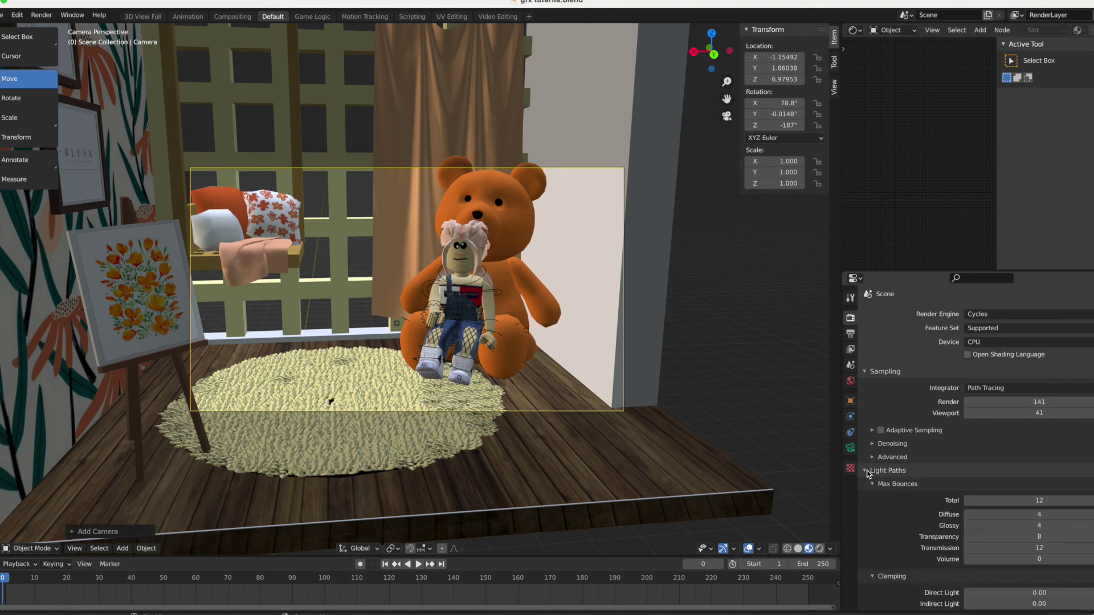
scroll(1015, 530, down, 2)
scroll(1015, 530, down, 3)
click(968, 424)
click(968, 425)
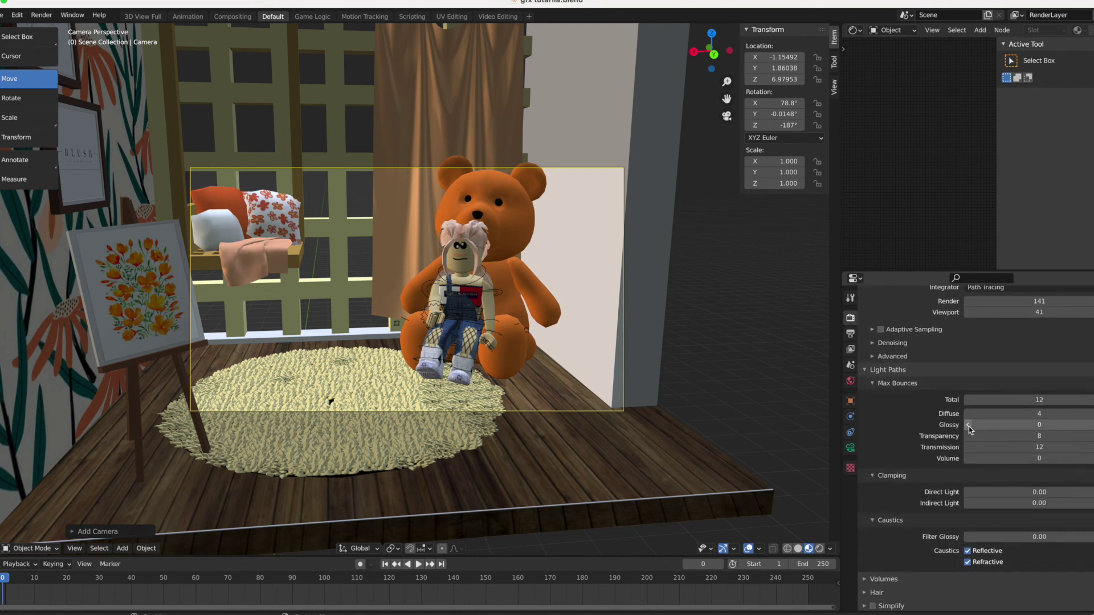
scroll(1047, 525, down, 2)
scroll(1044, 531, down, 2)
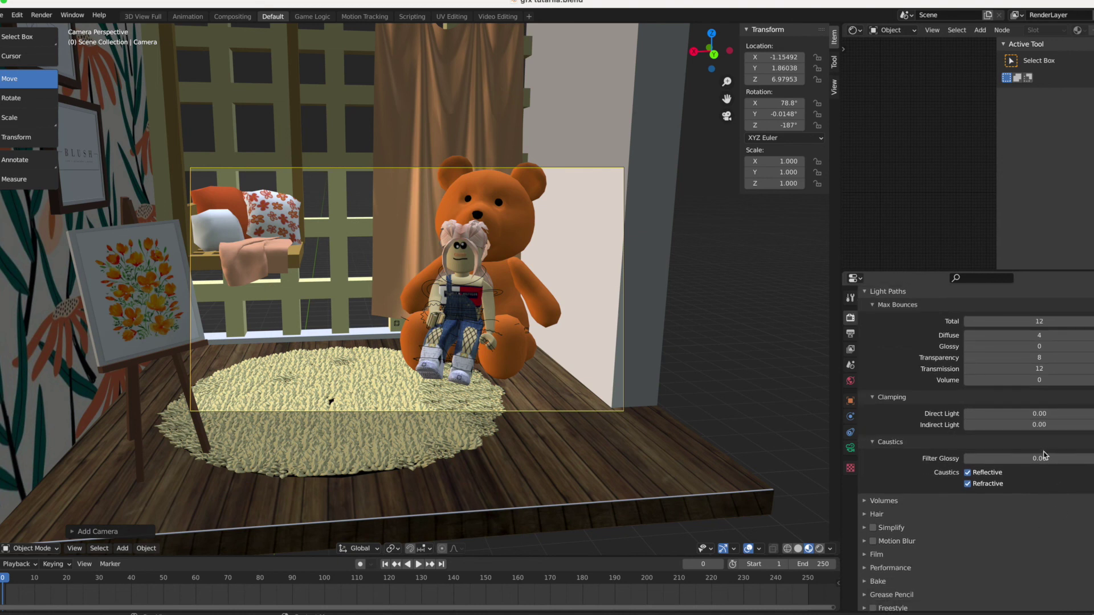
click(876, 399)
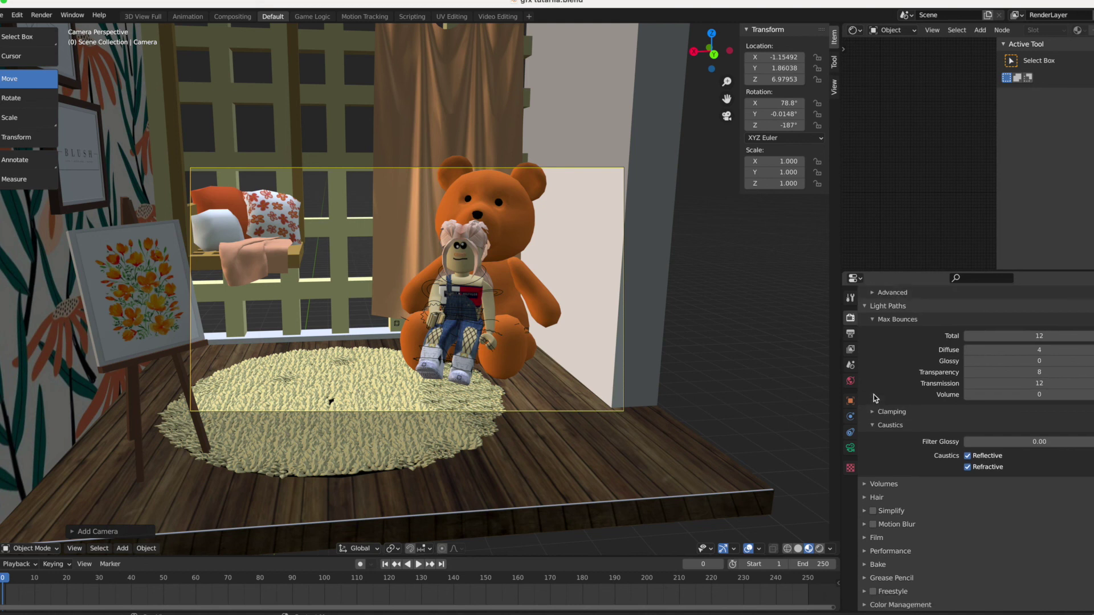
click(878, 436)
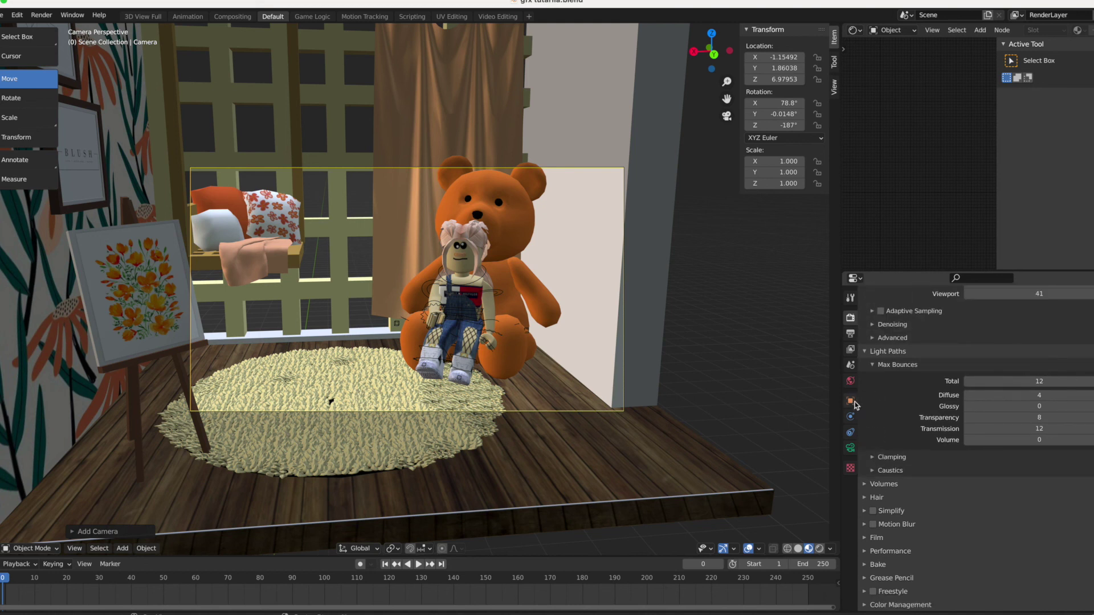
Step: Set the output resolution to 1917 px wide by 1090 px high
click(852, 333)
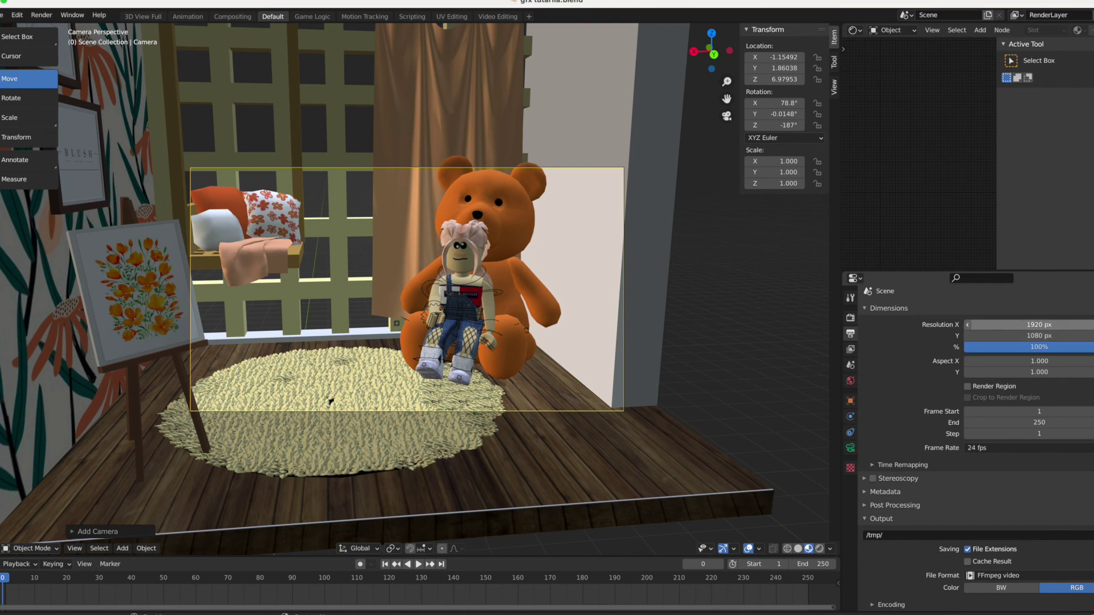
drag(982, 324, 991, 325)
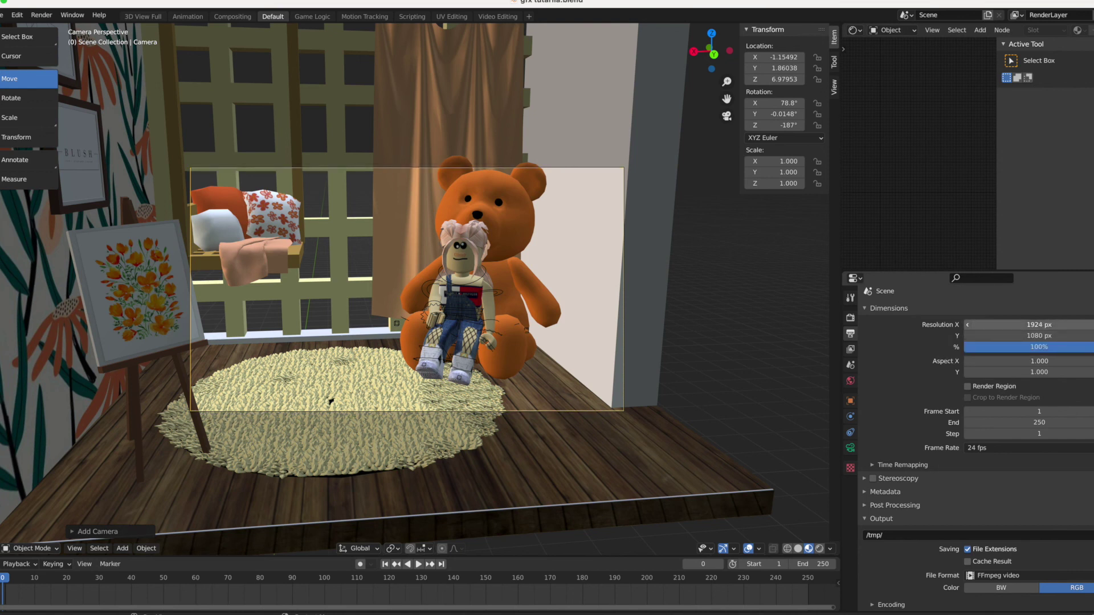
click(967, 325)
click(968, 324)
click(967, 325)
click(968, 325)
click(968, 325)
click(968, 325)
click(968, 324)
click(1092, 336)
click(1091, 336)
click(1091, 336)
click(1092, 336)
click(1092, 336)
click(1092, 336)
click(1091, 336)
click(1091, 336)
click(1092, 336)
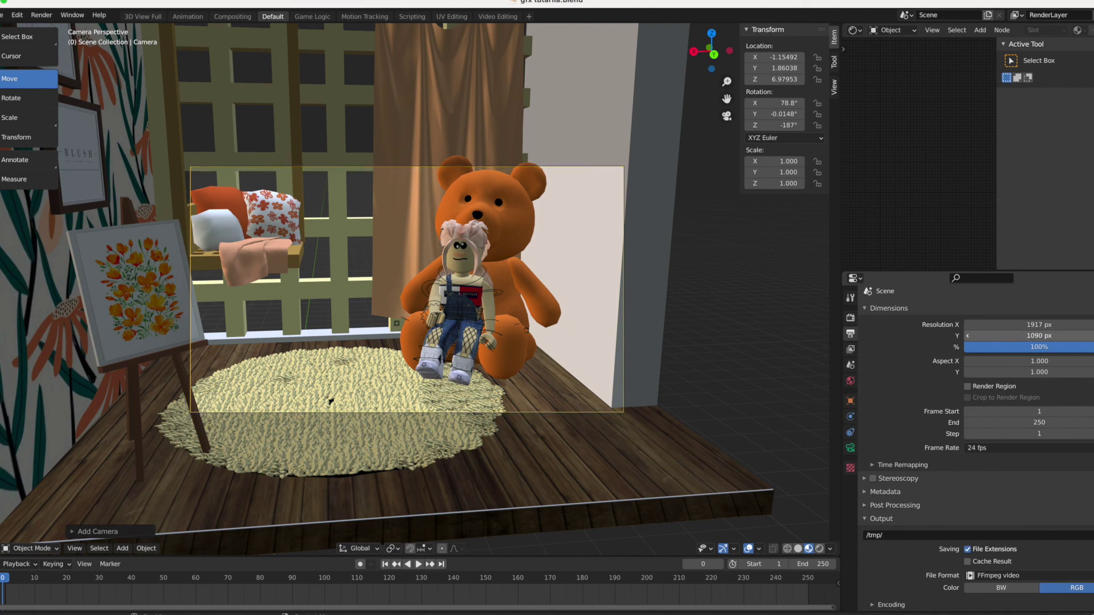
click(1091, 337)
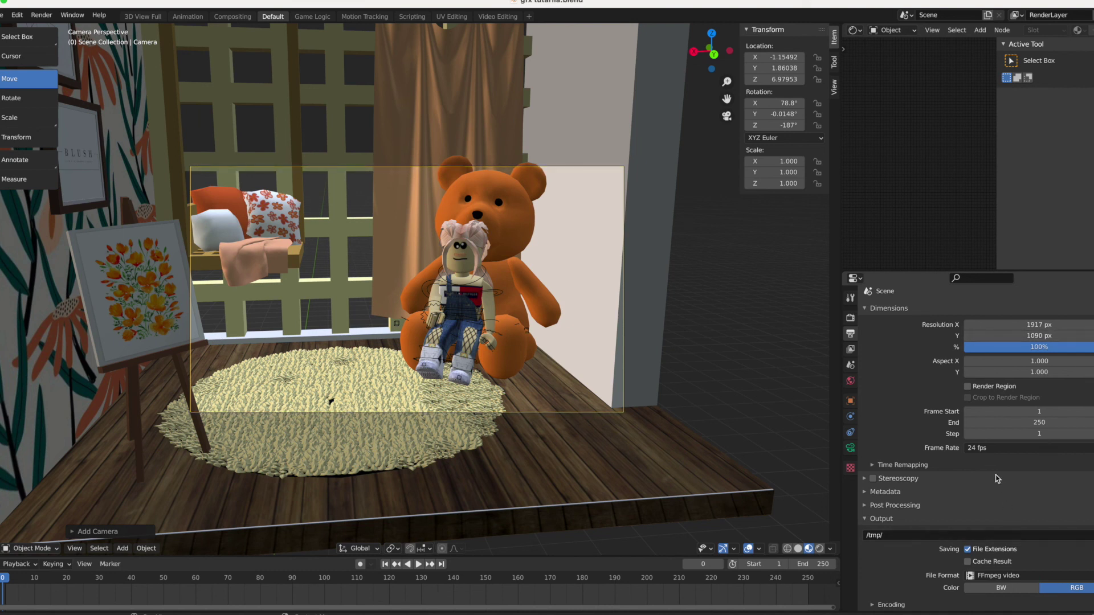
Step: Set the render output file format to PNG
click(1082, 577)
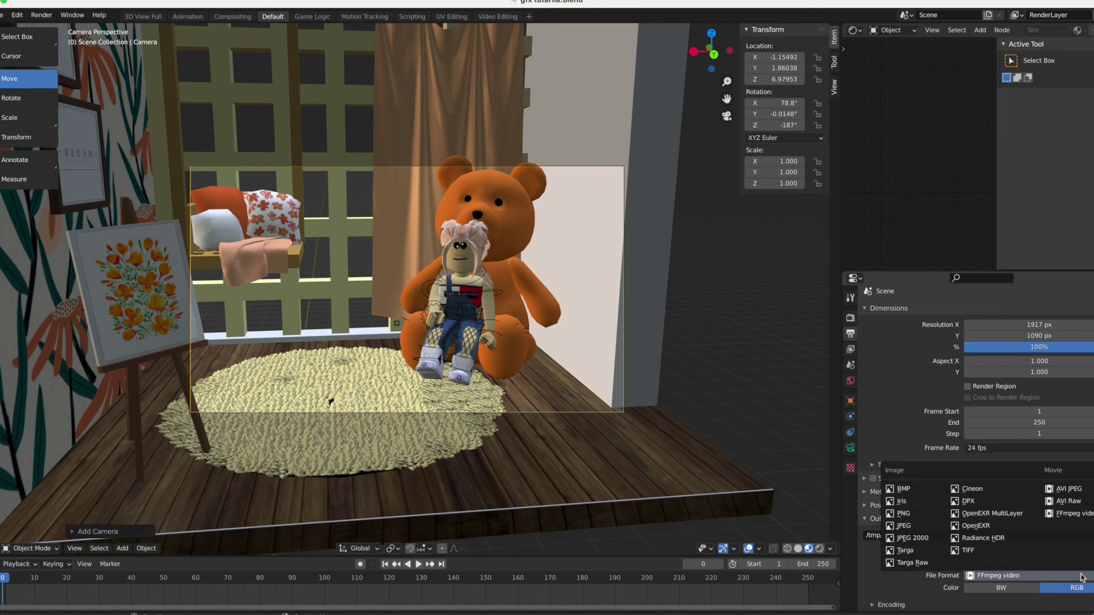
click(1056, 575)
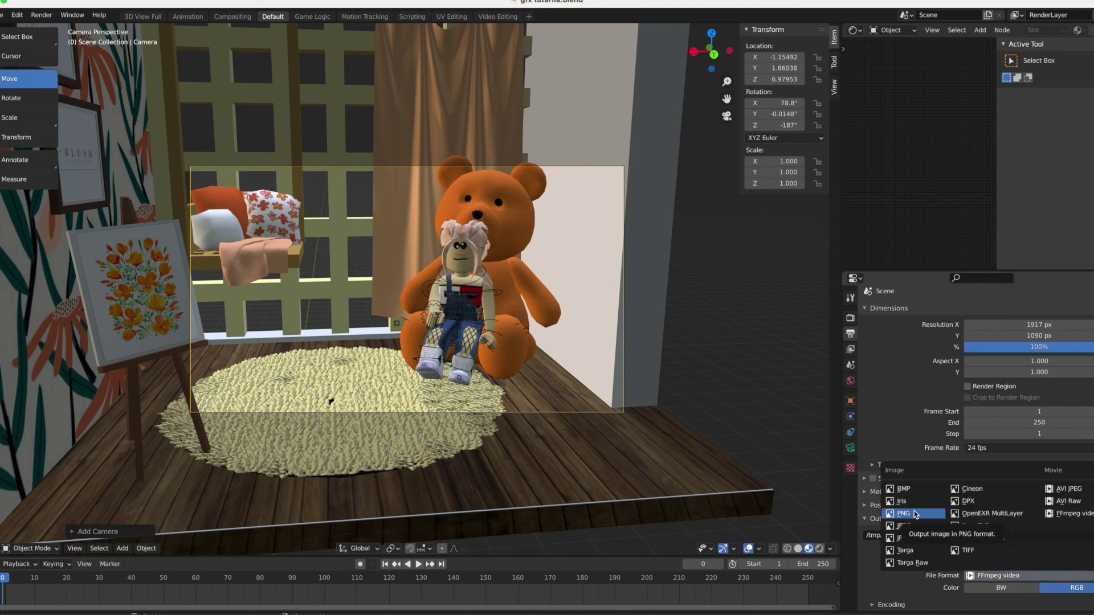
click(915, 514)
scroll(1050, 543, down, 2)
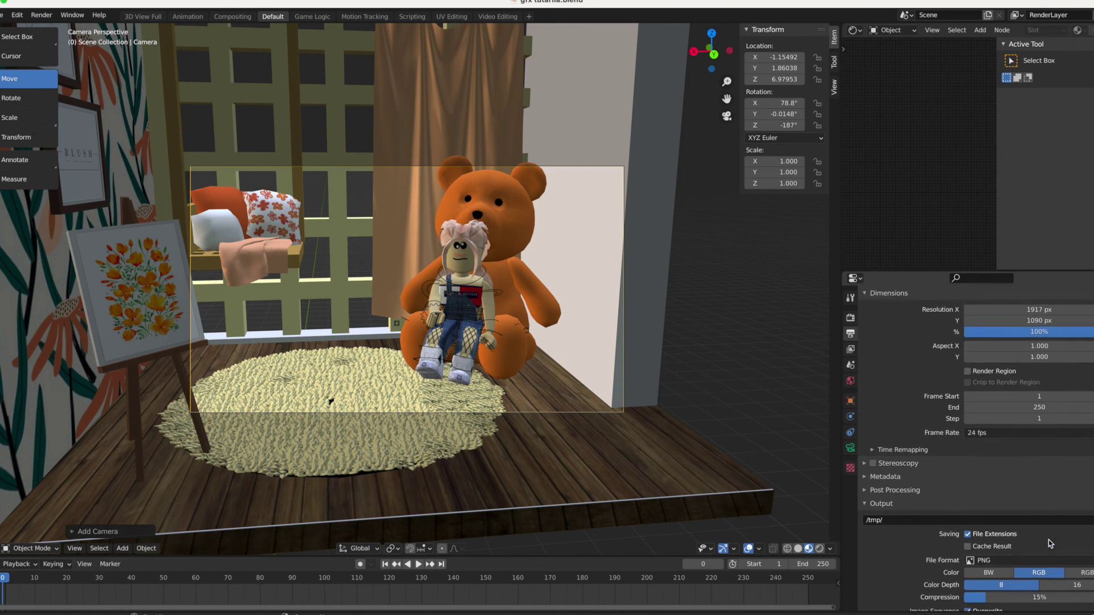
Step: Review the view layer's render passes and bring up the render commands
click(851, 350)
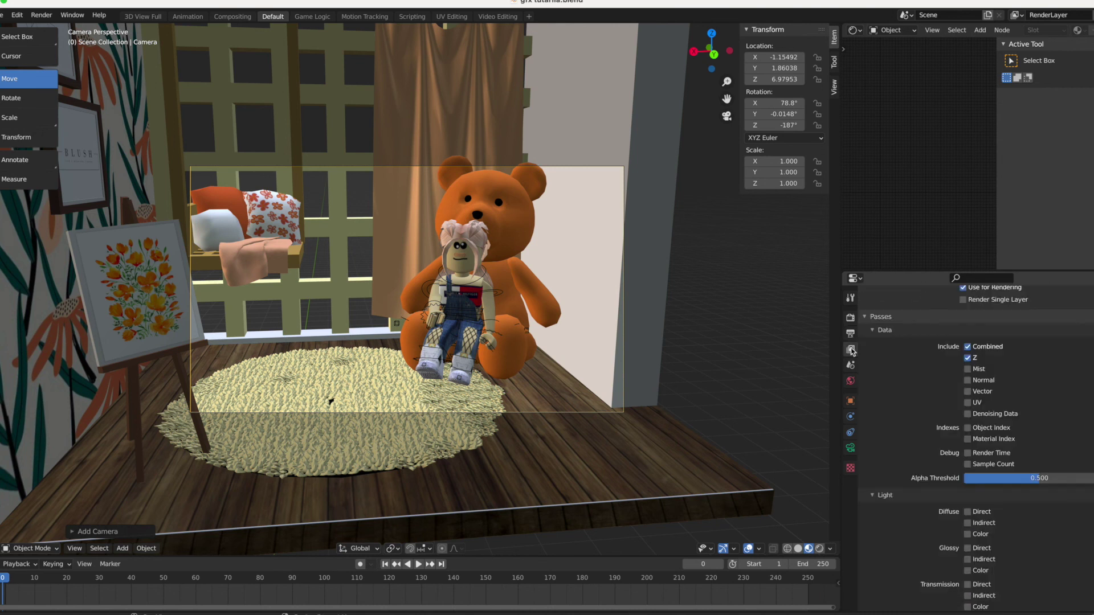
click(35, 16)
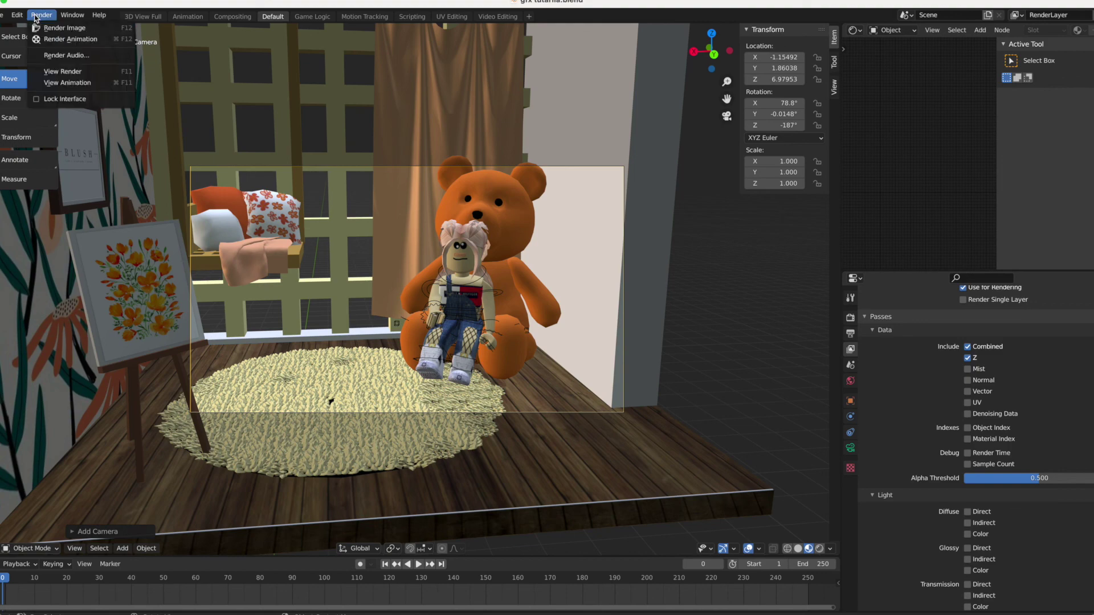